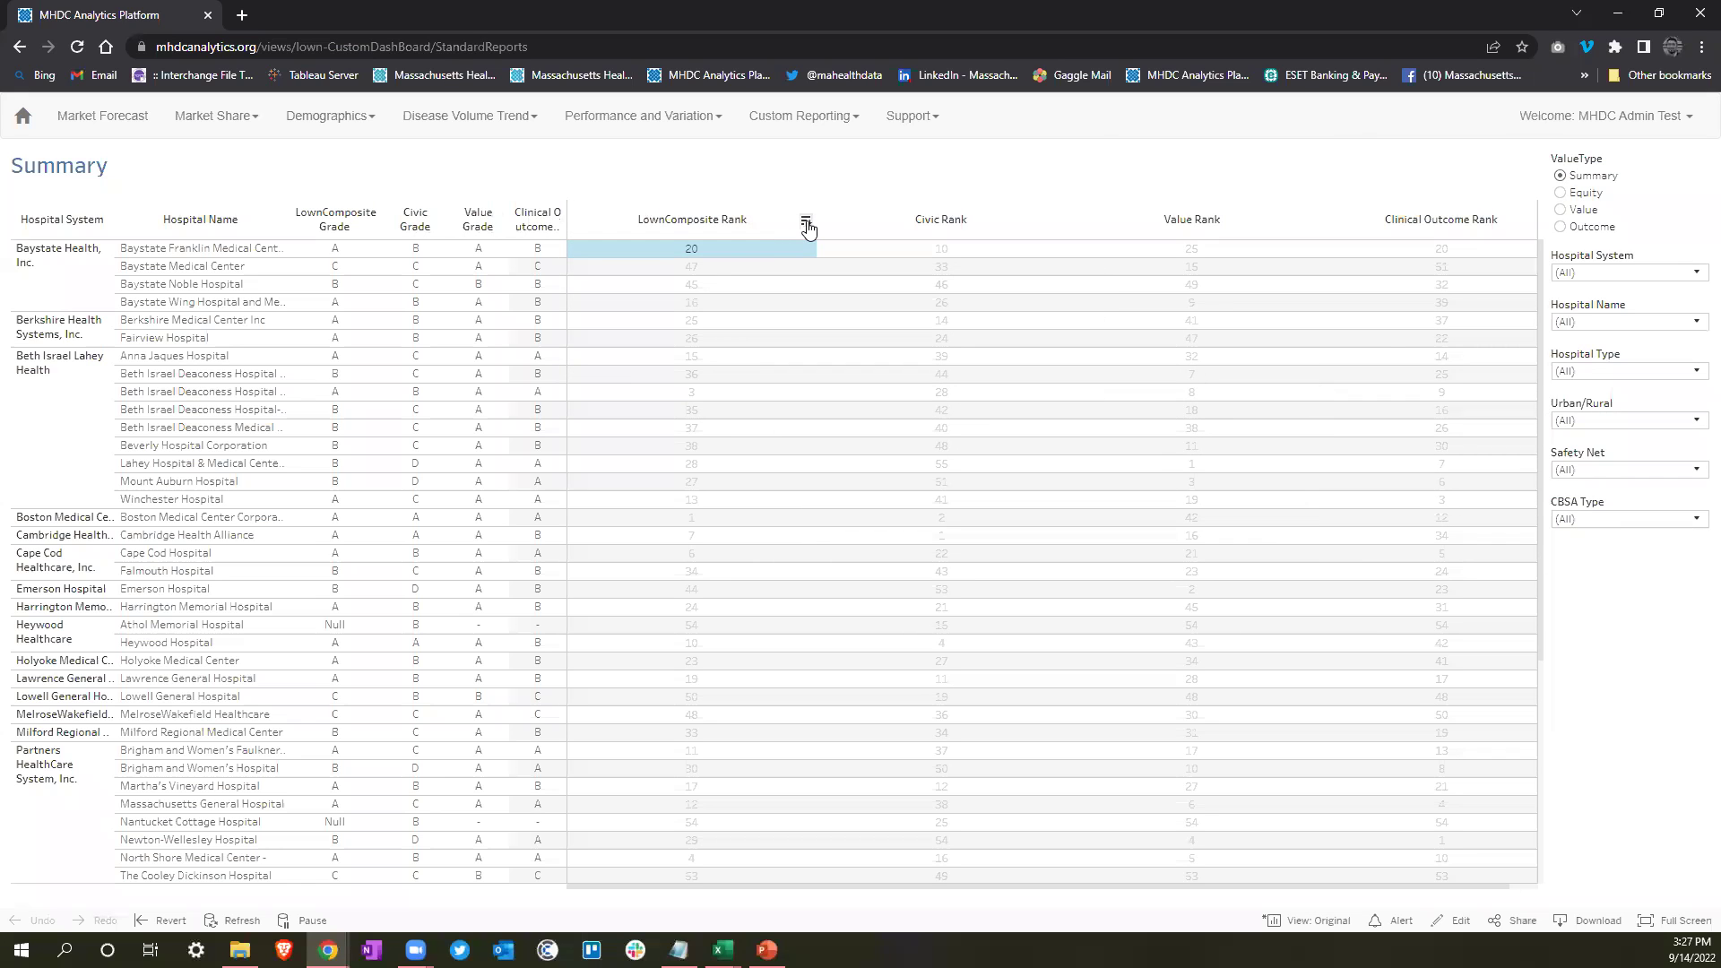
left_click(807, 224)
left_click(807, 224)
left_click(1644, 276)
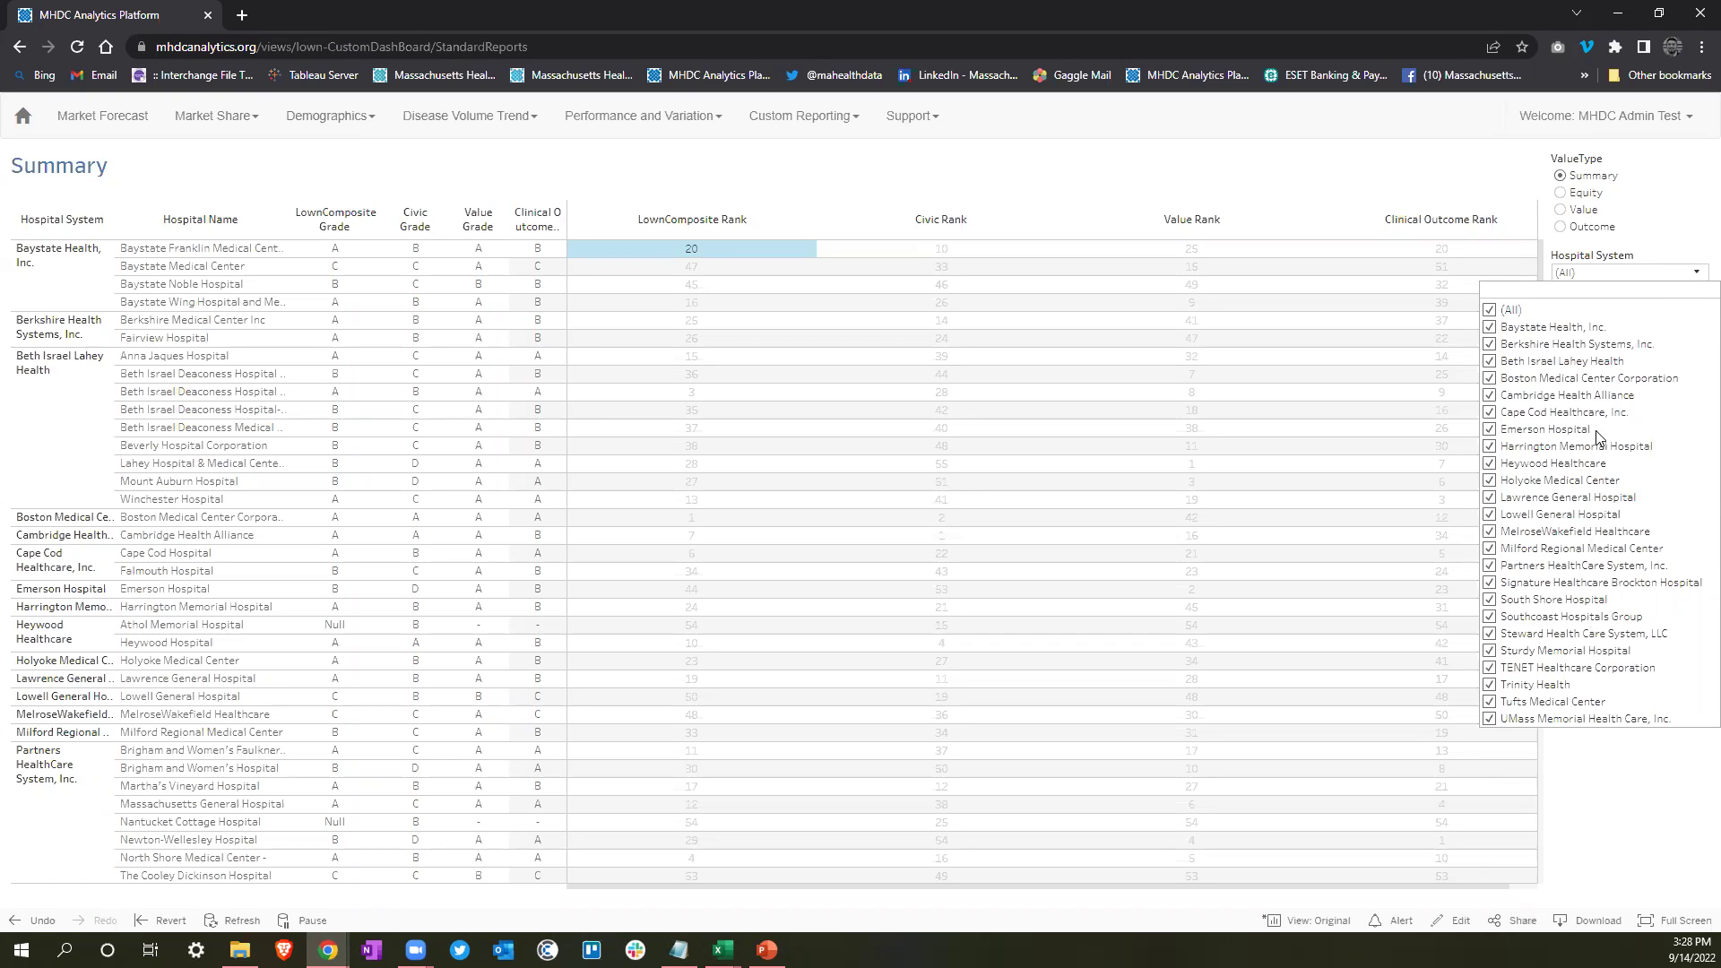
left_click(1666, 247)
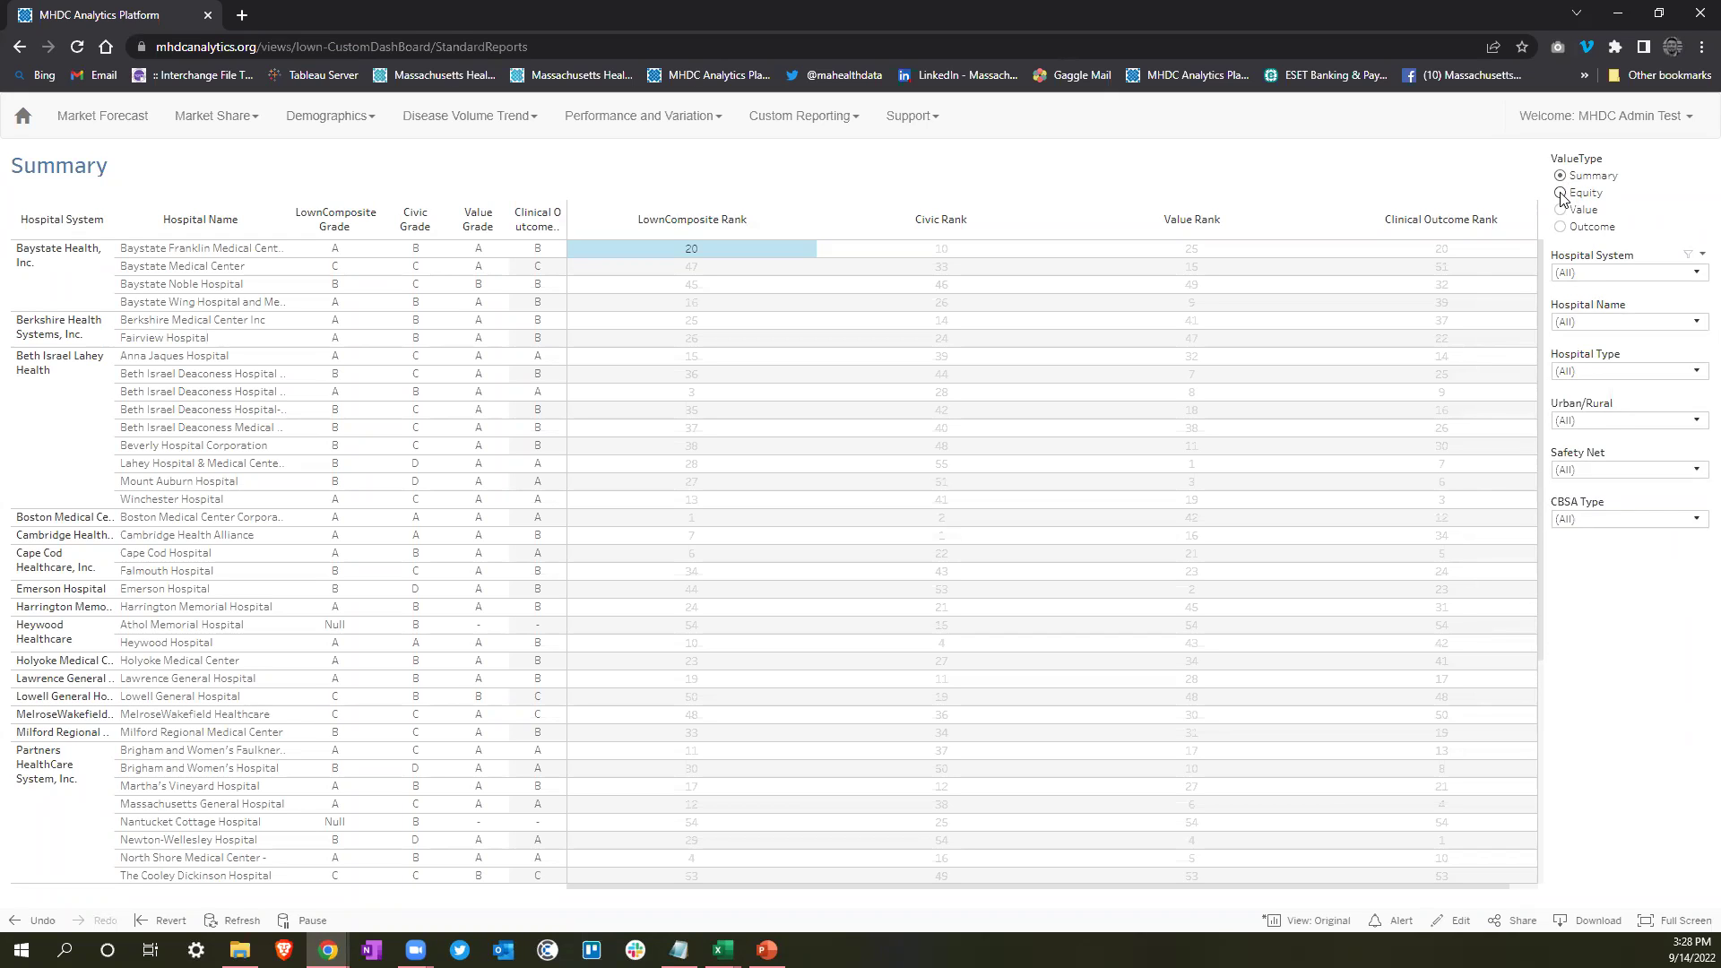
Step: Select the Equity value type to list civic, community benefit, pay equity and inclusivity grades
left_click(1560, 193)
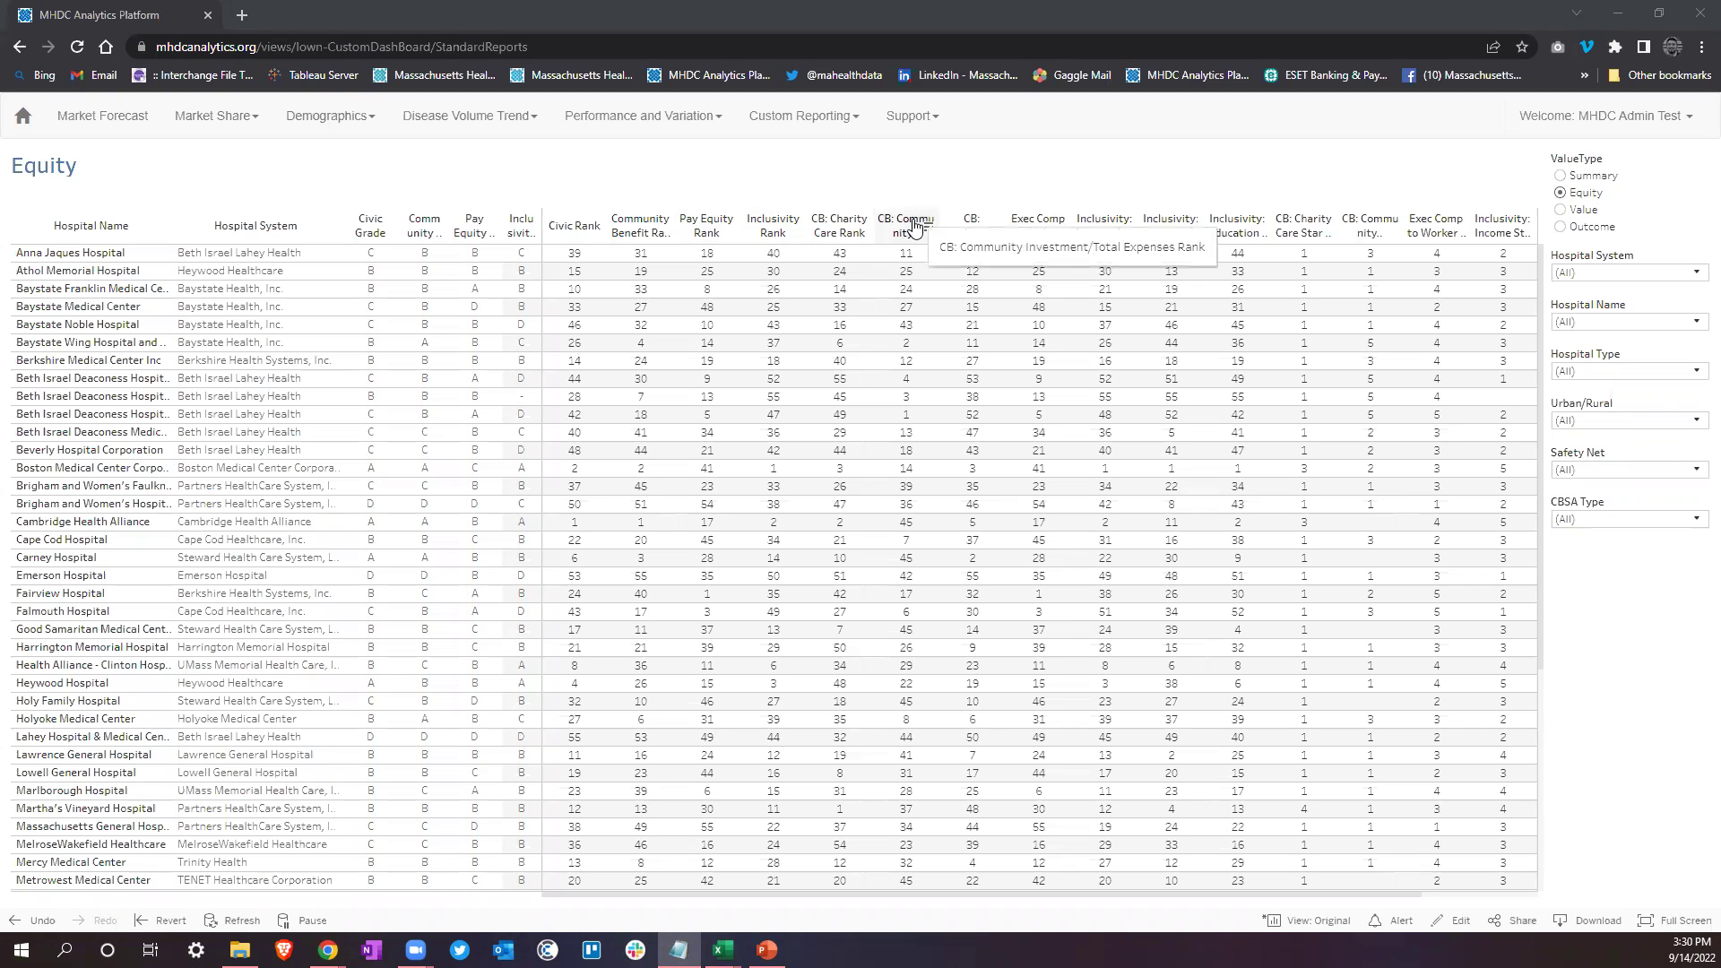
Step: Sort the Equity table ascending by CB: Community Investment/Total Expenses Rank
left_click(918, 232)
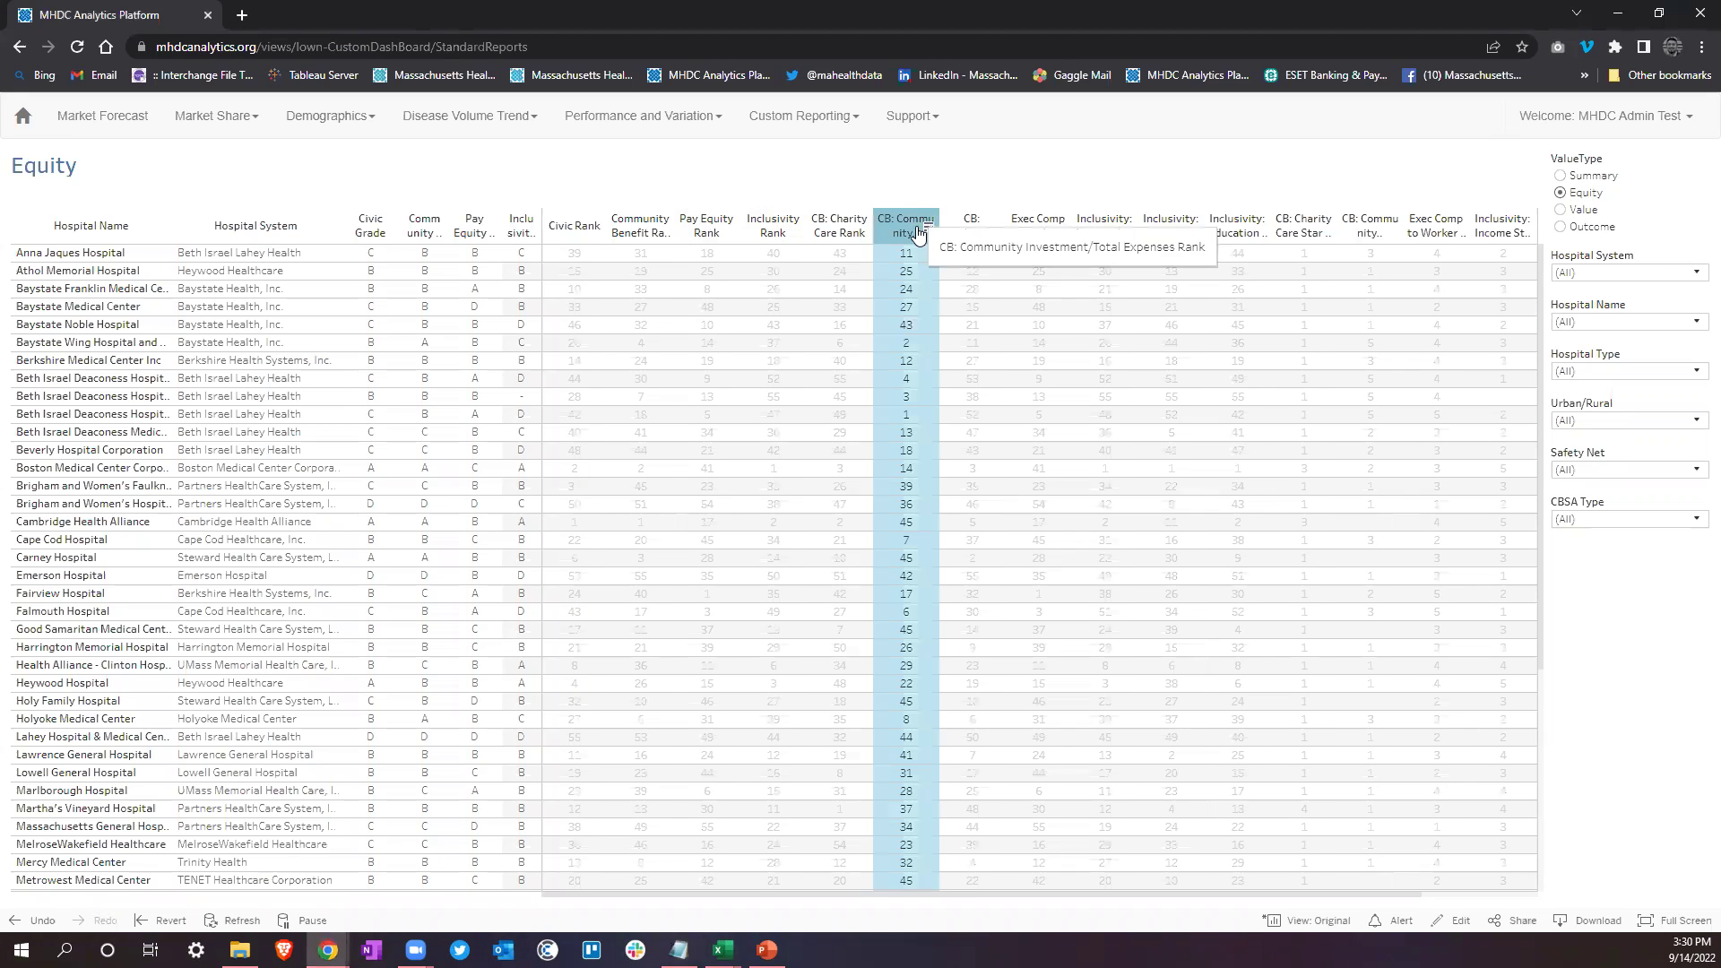
left_click(926, 230)
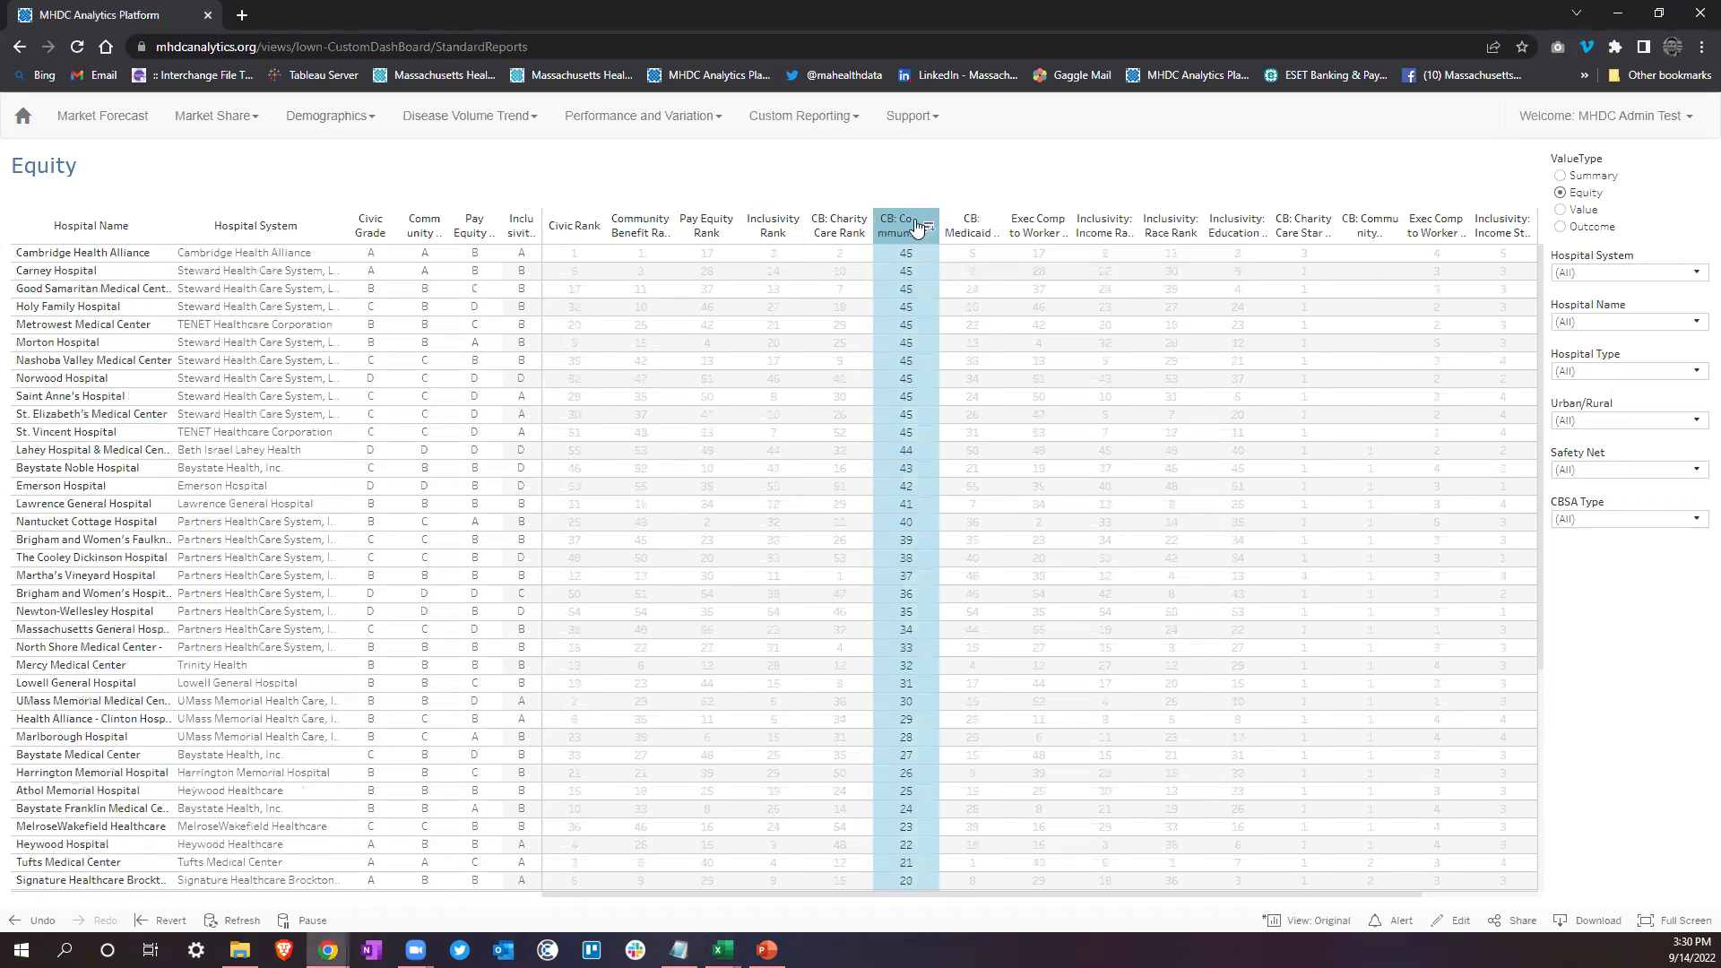
left_click(927, 230)
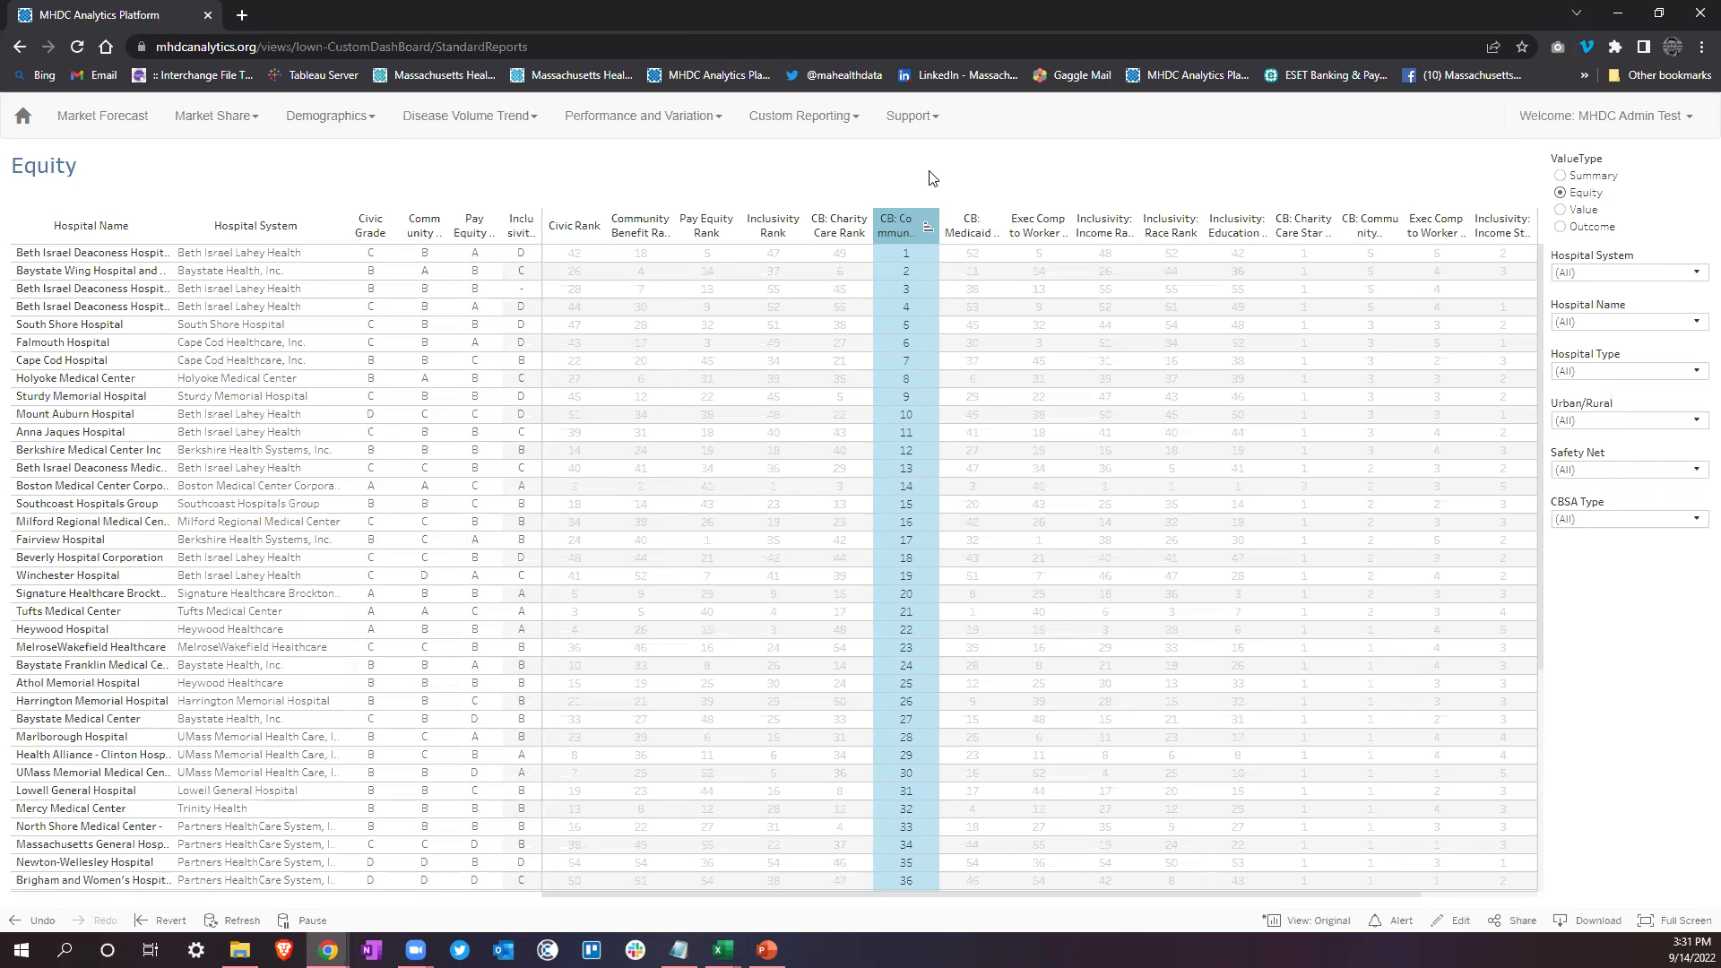
mouse_move(896, 237)
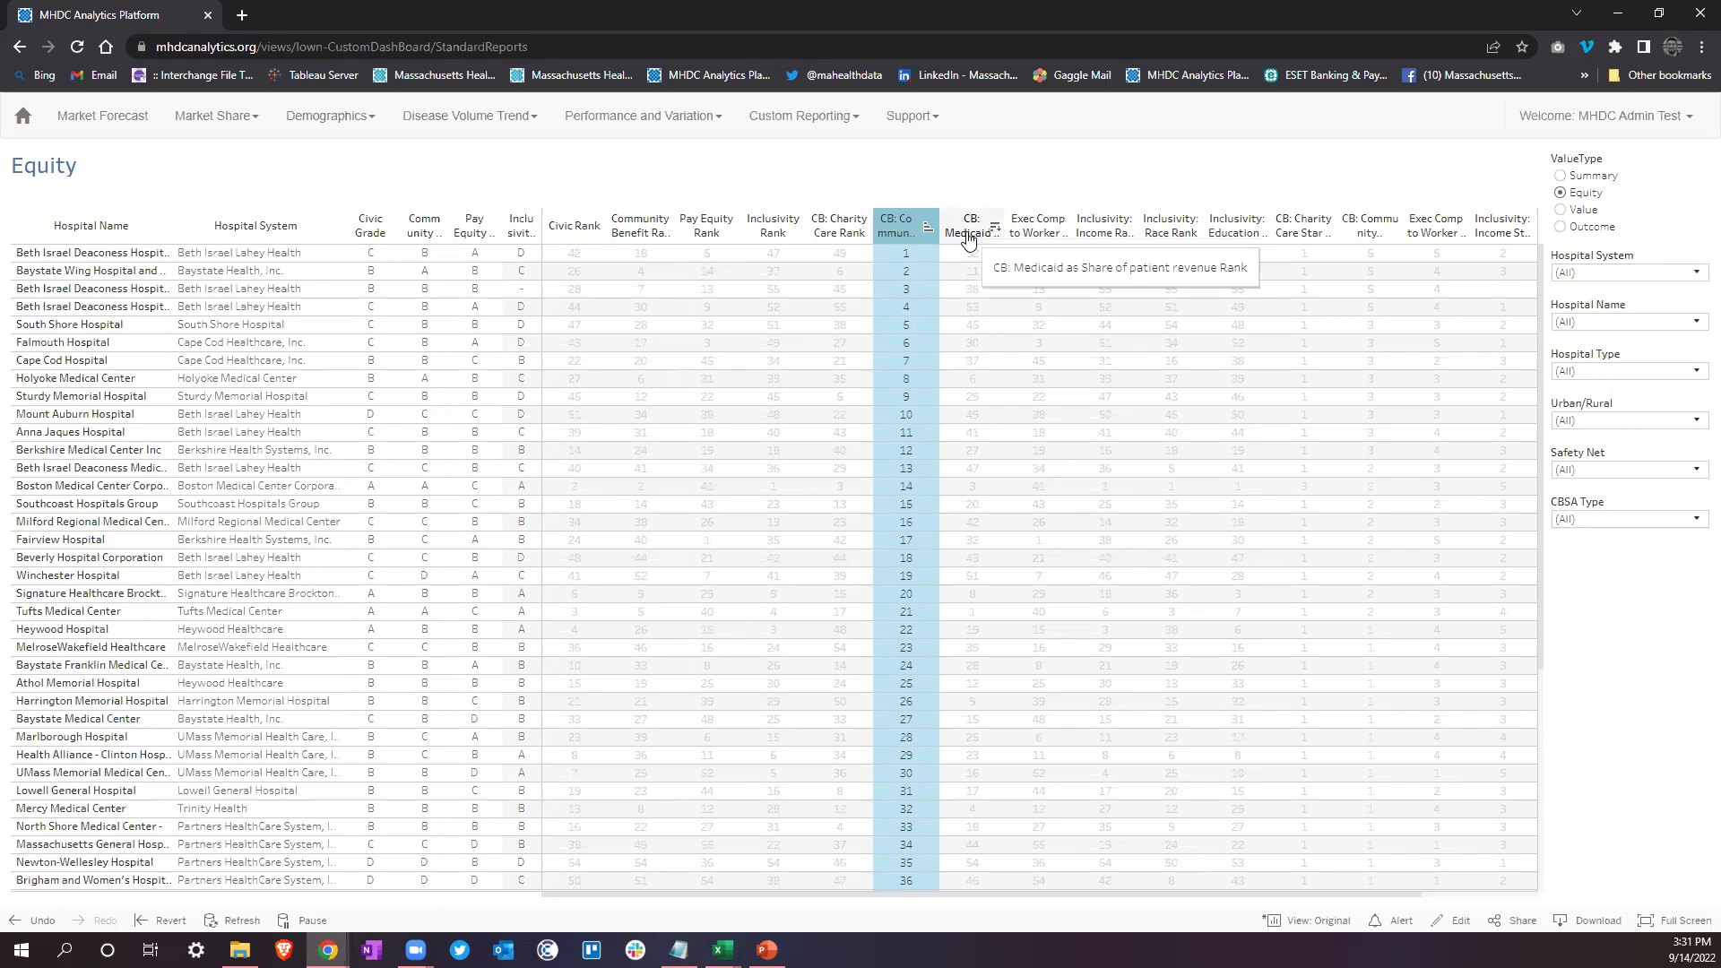
Step: Sort the Equity table ascending by CB: Medicaid as Share of patient revenue Rank
left_click(968, 234)
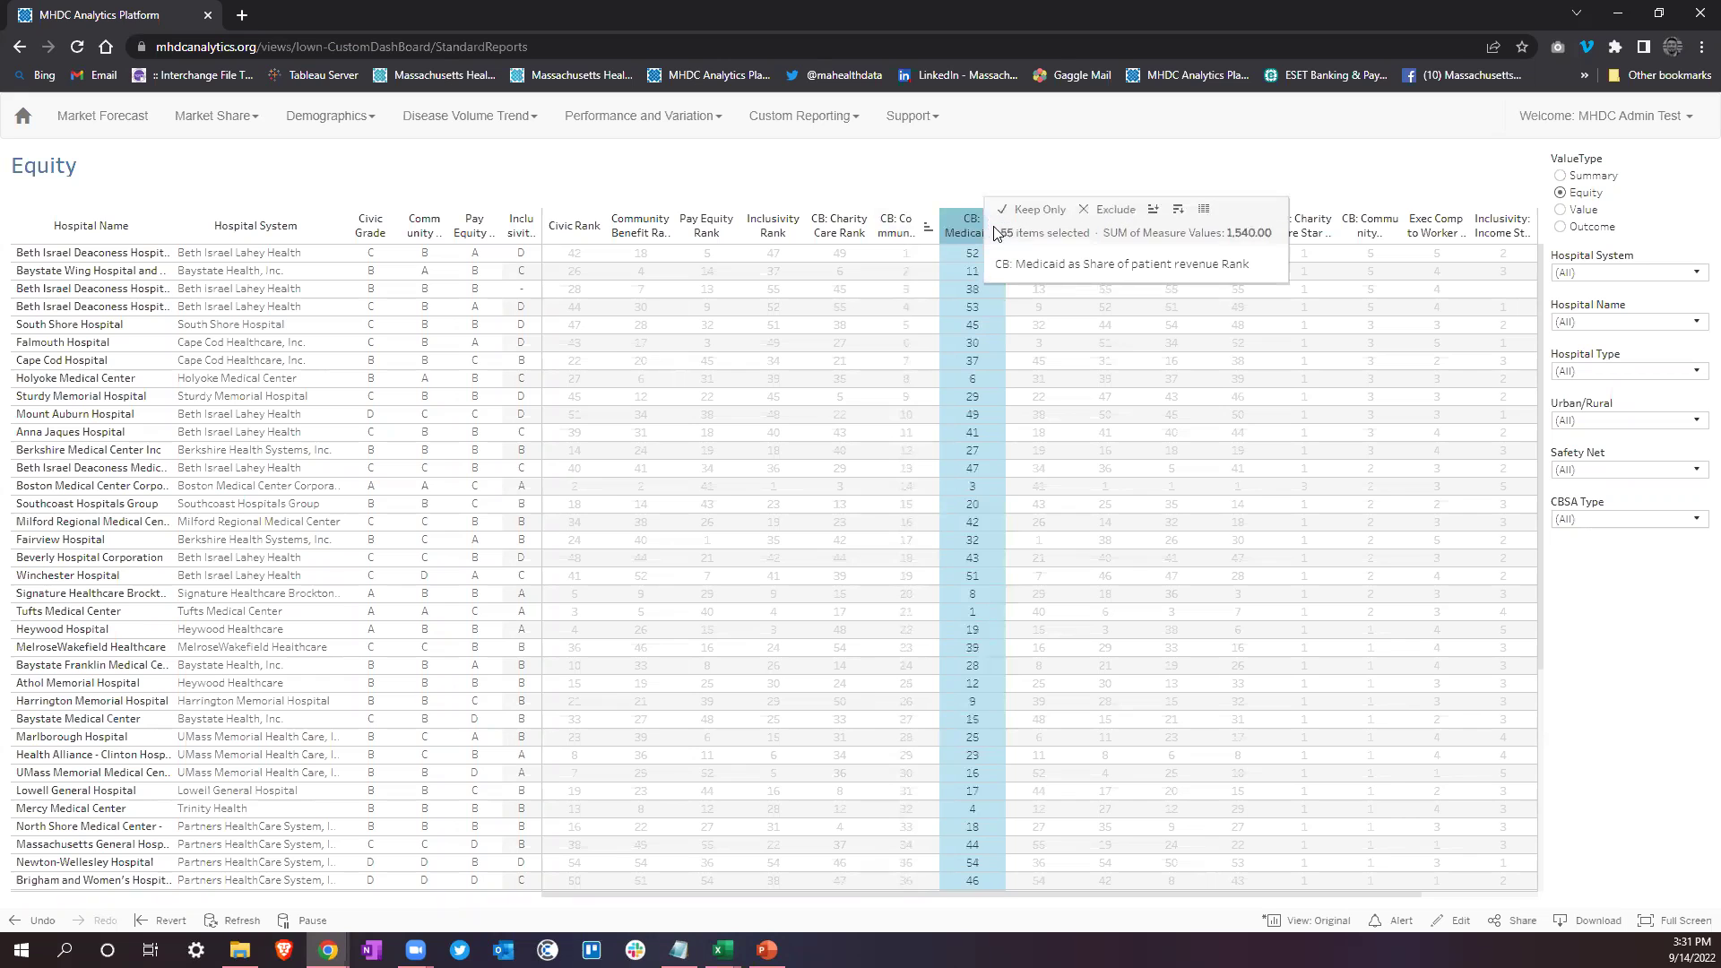
left_click(982, 222)
left_click(997, 230)
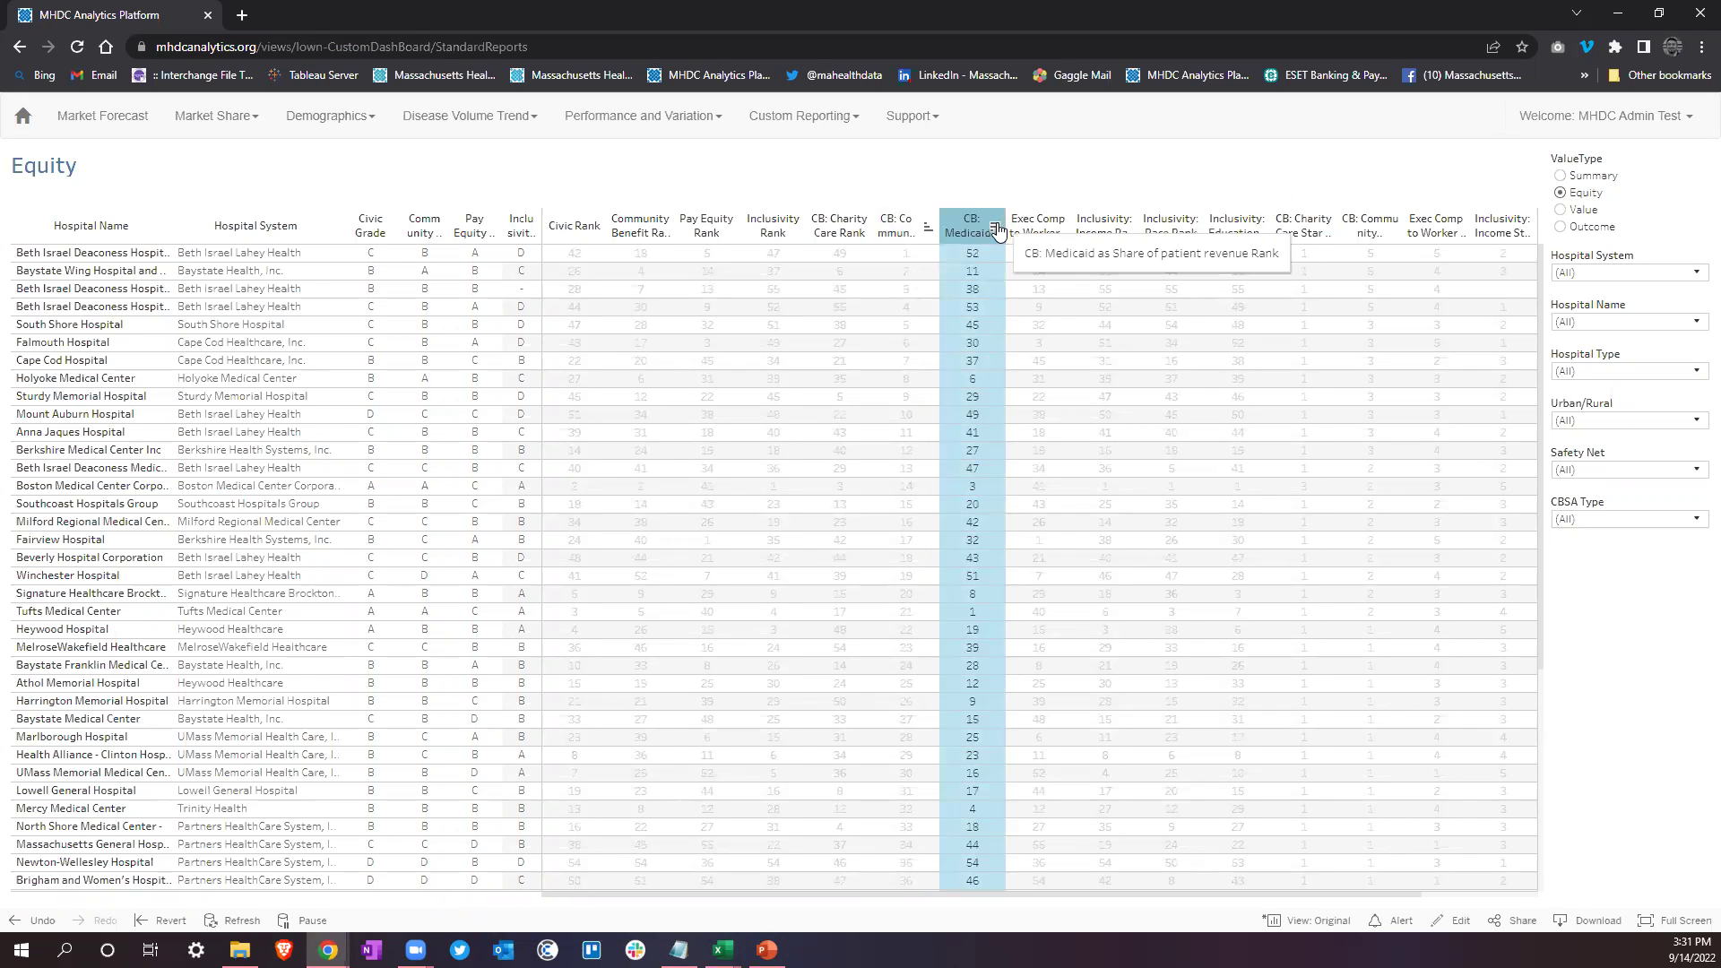
left_click(997, 228)
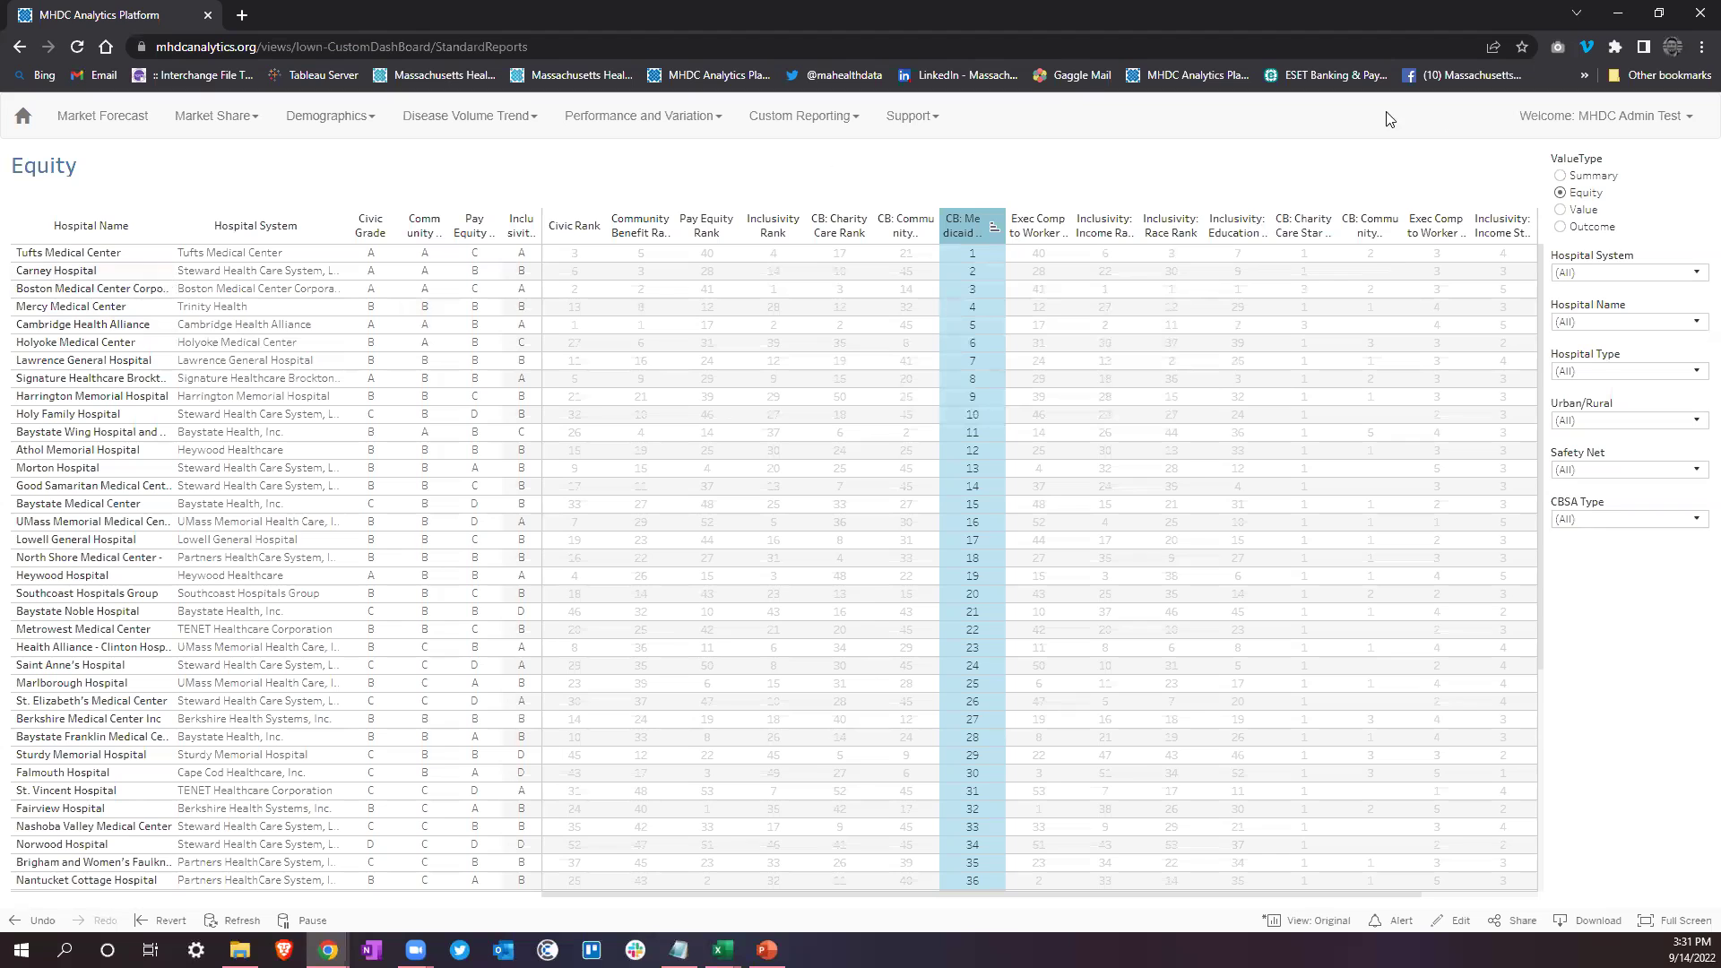
mouse_move(983, 264)
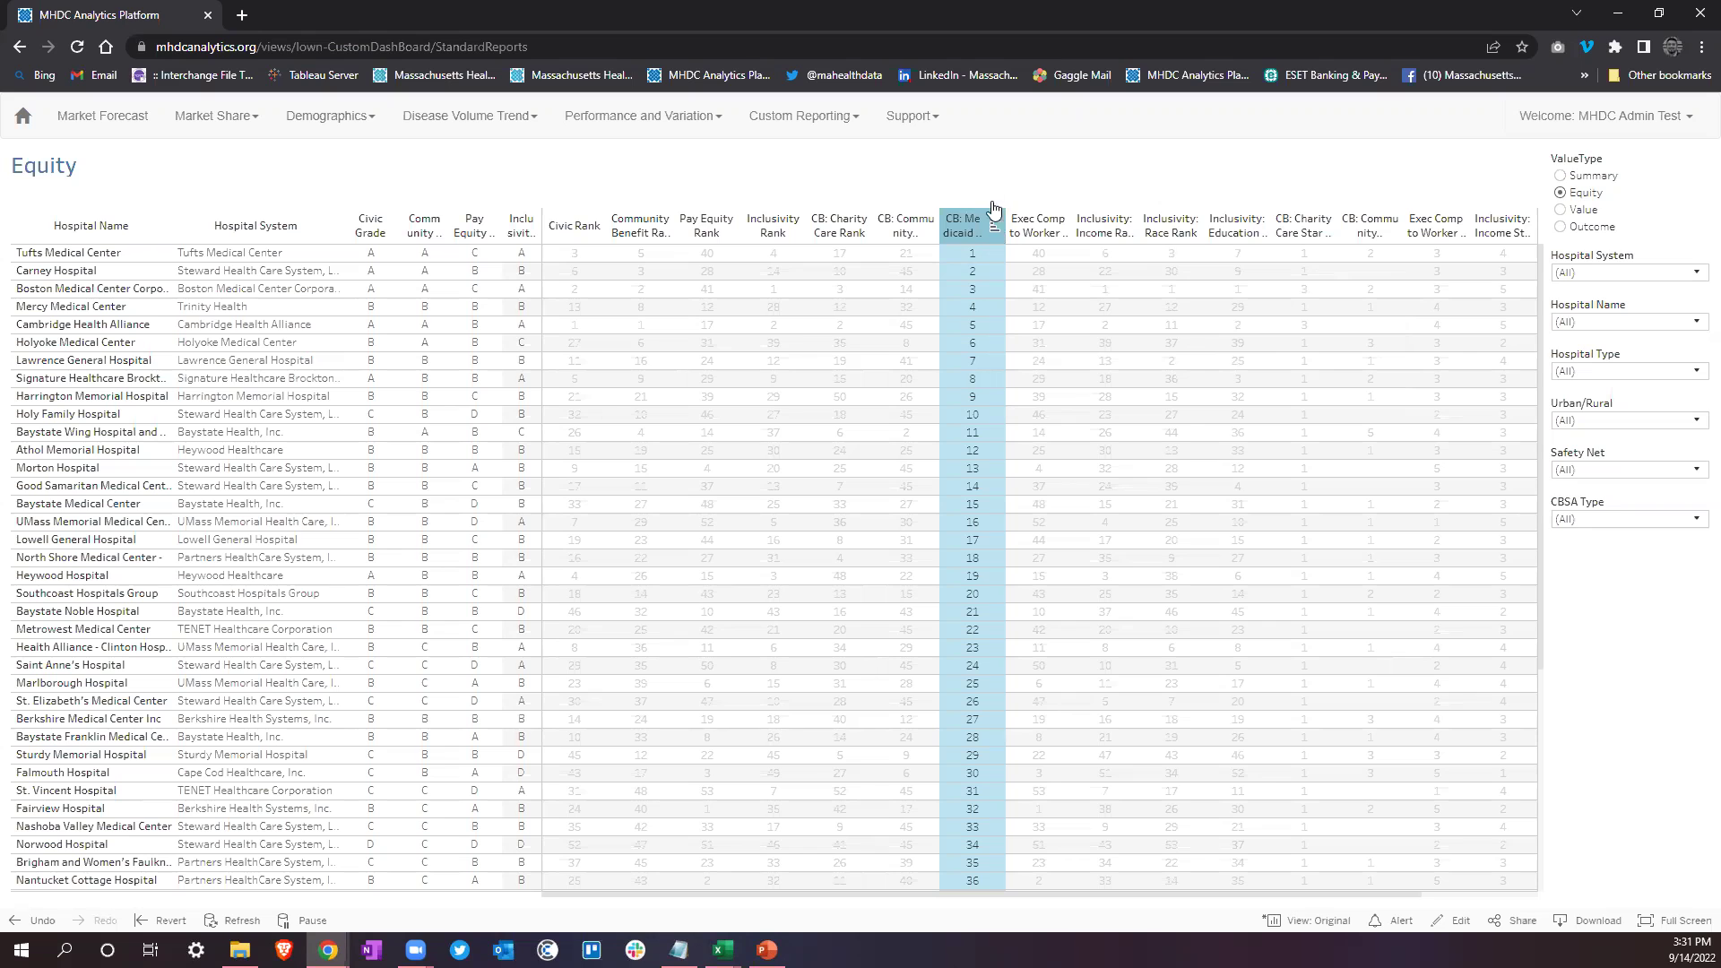
left_click(1038, 235)
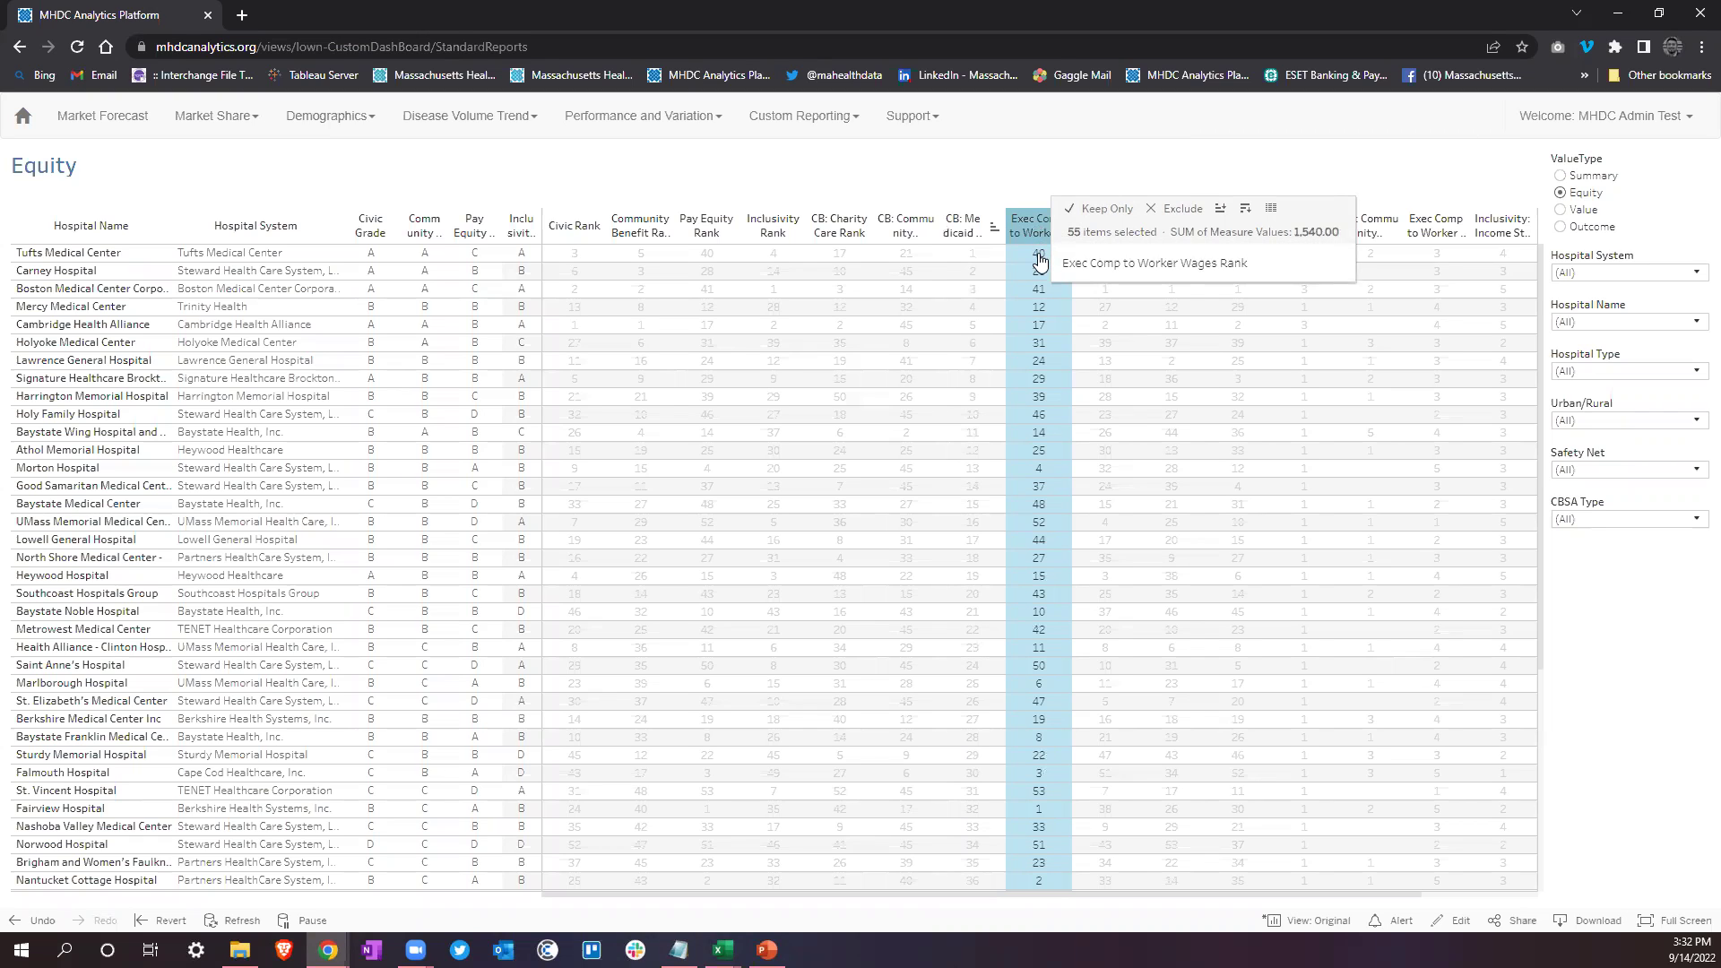
mouse_move(1027, 258)
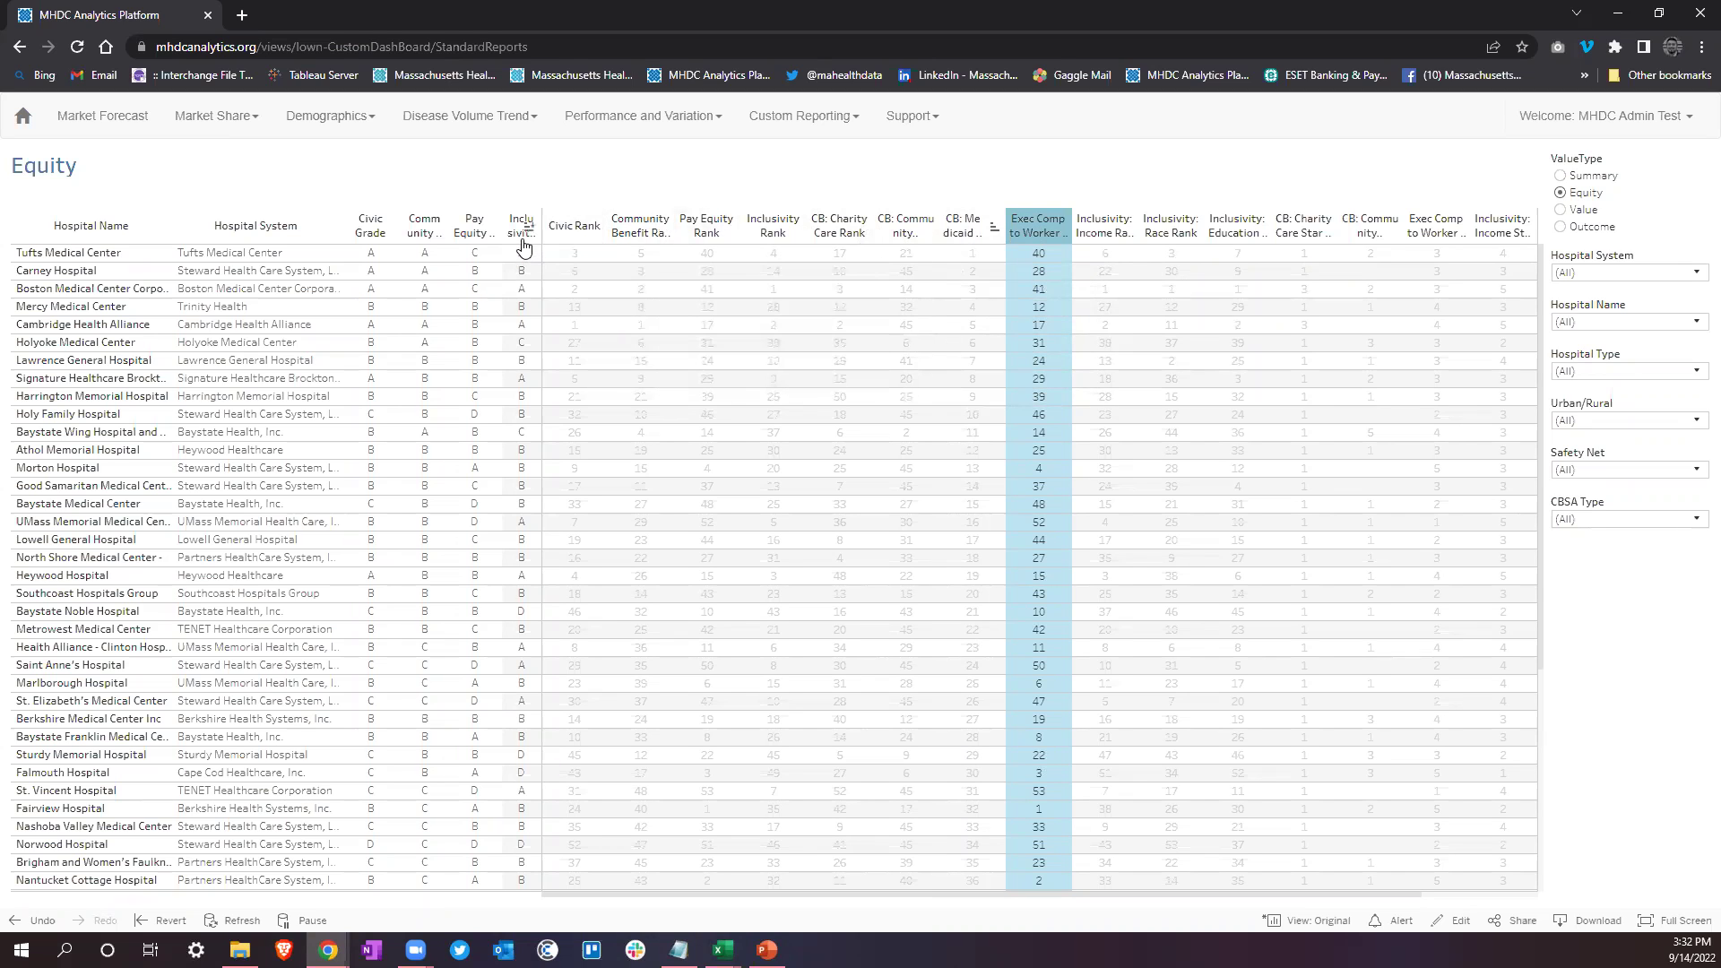
left_click(1063, 230)
left_click(1063, 231)
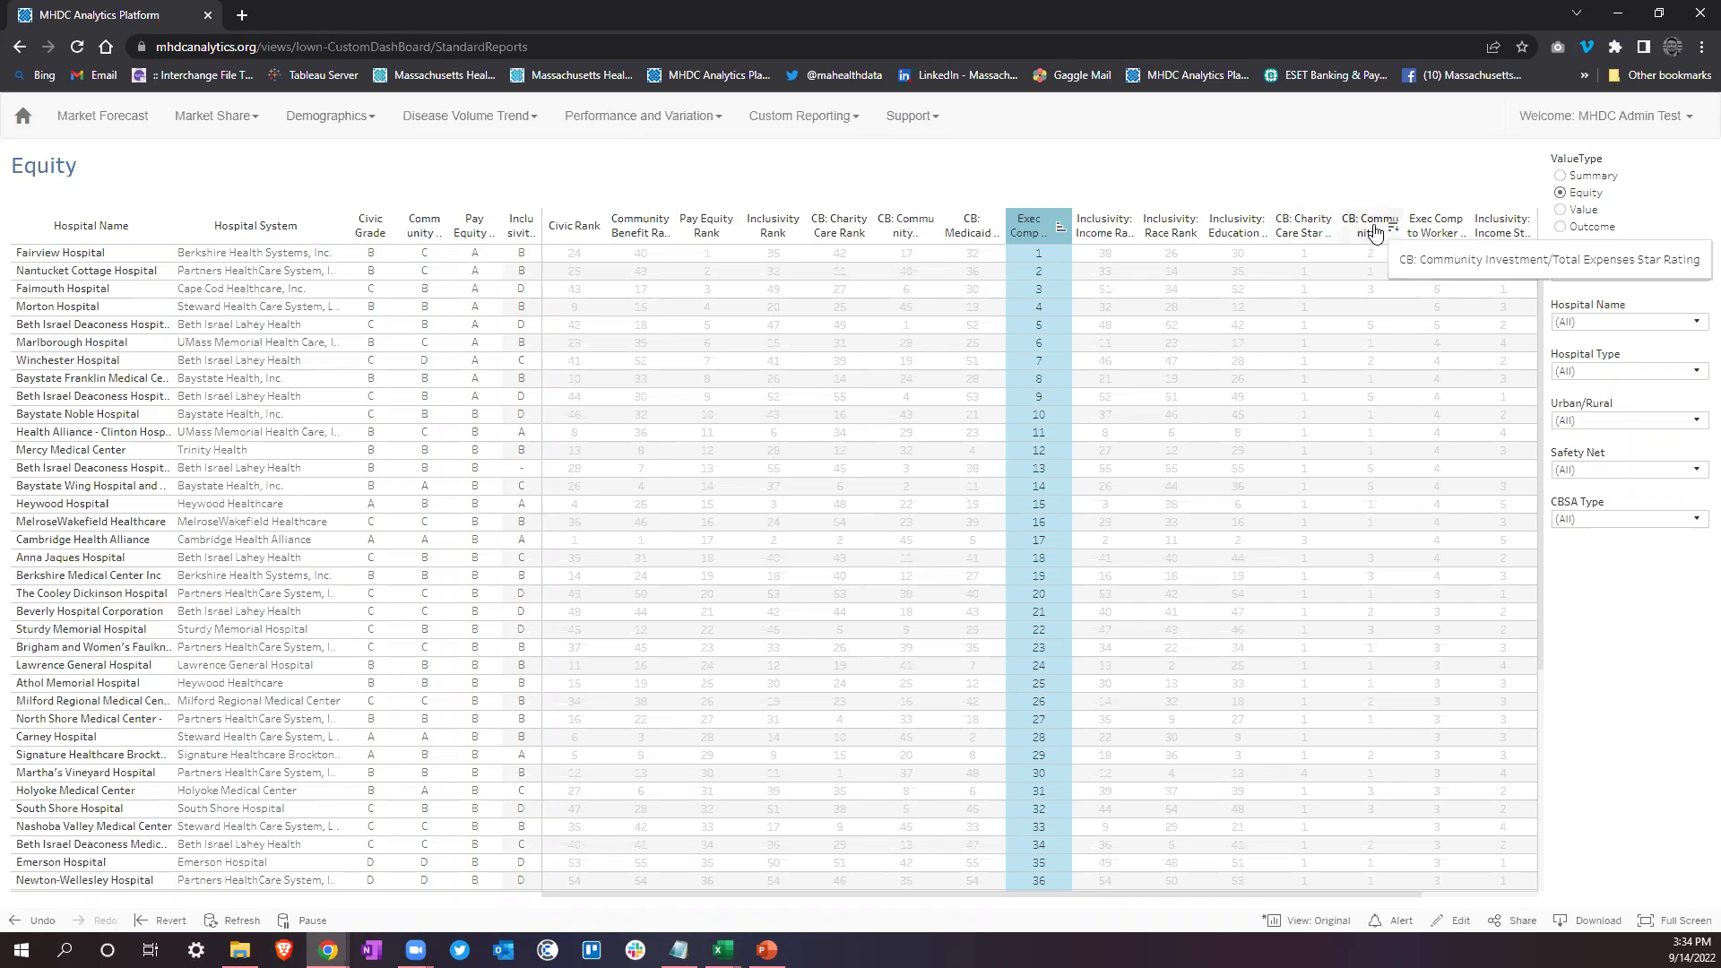
mouse_move(1371, 468)
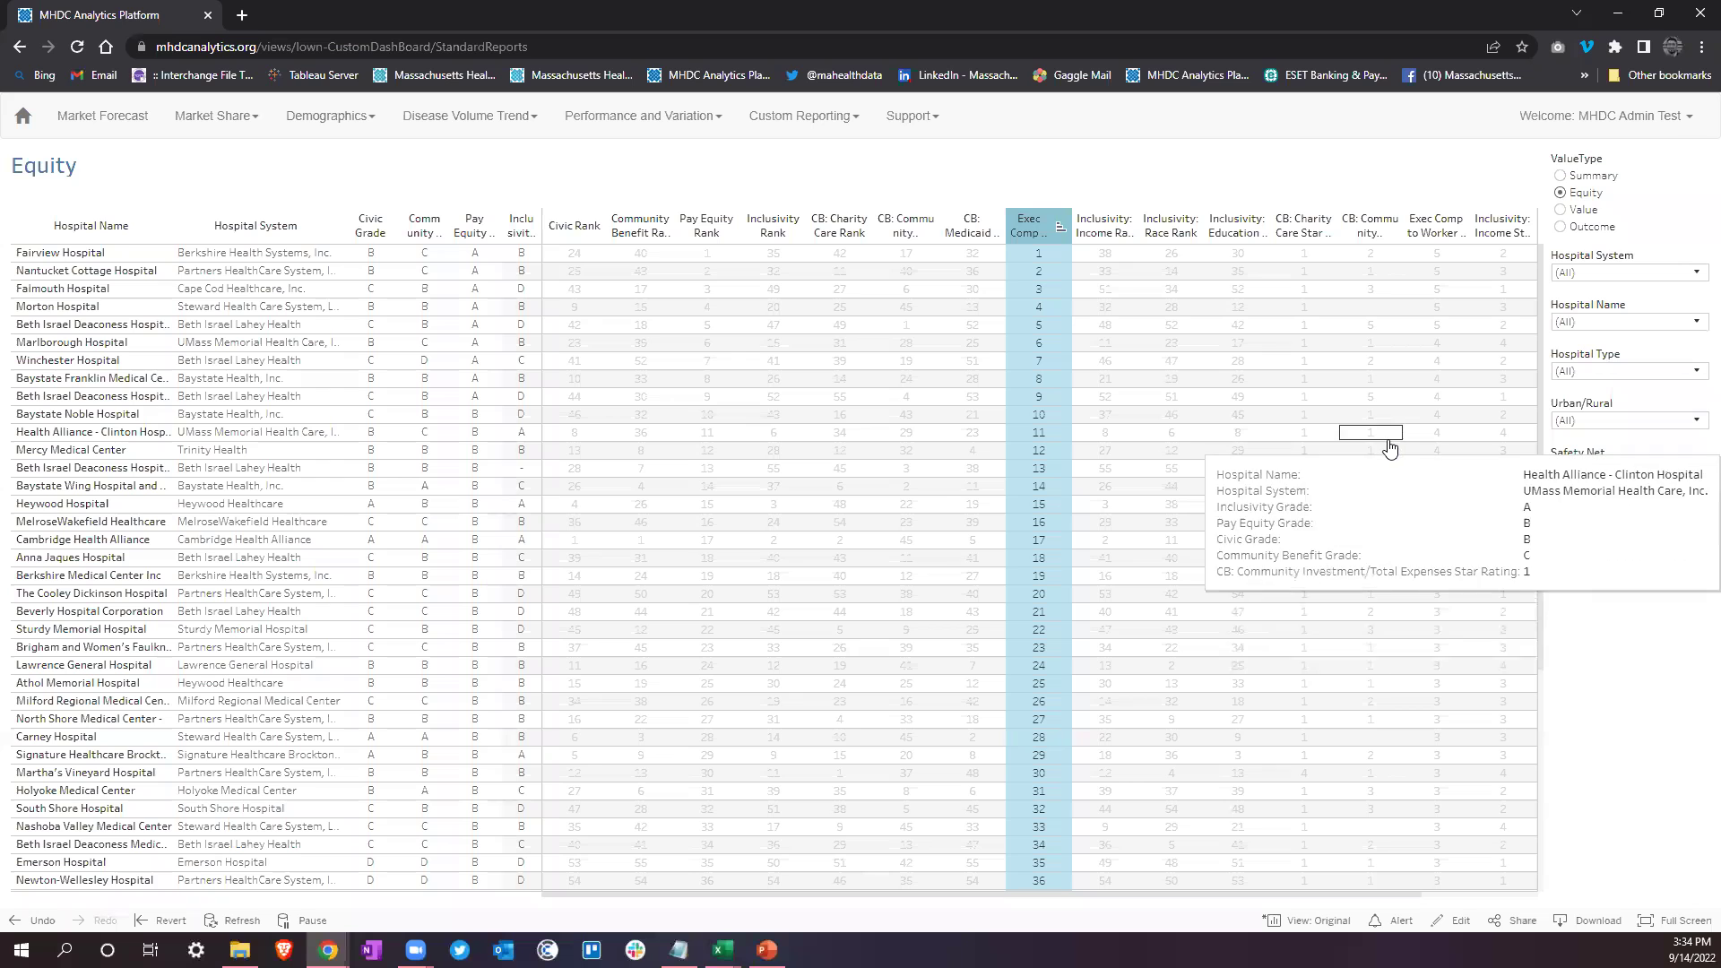
mouse_move(1374, 262)
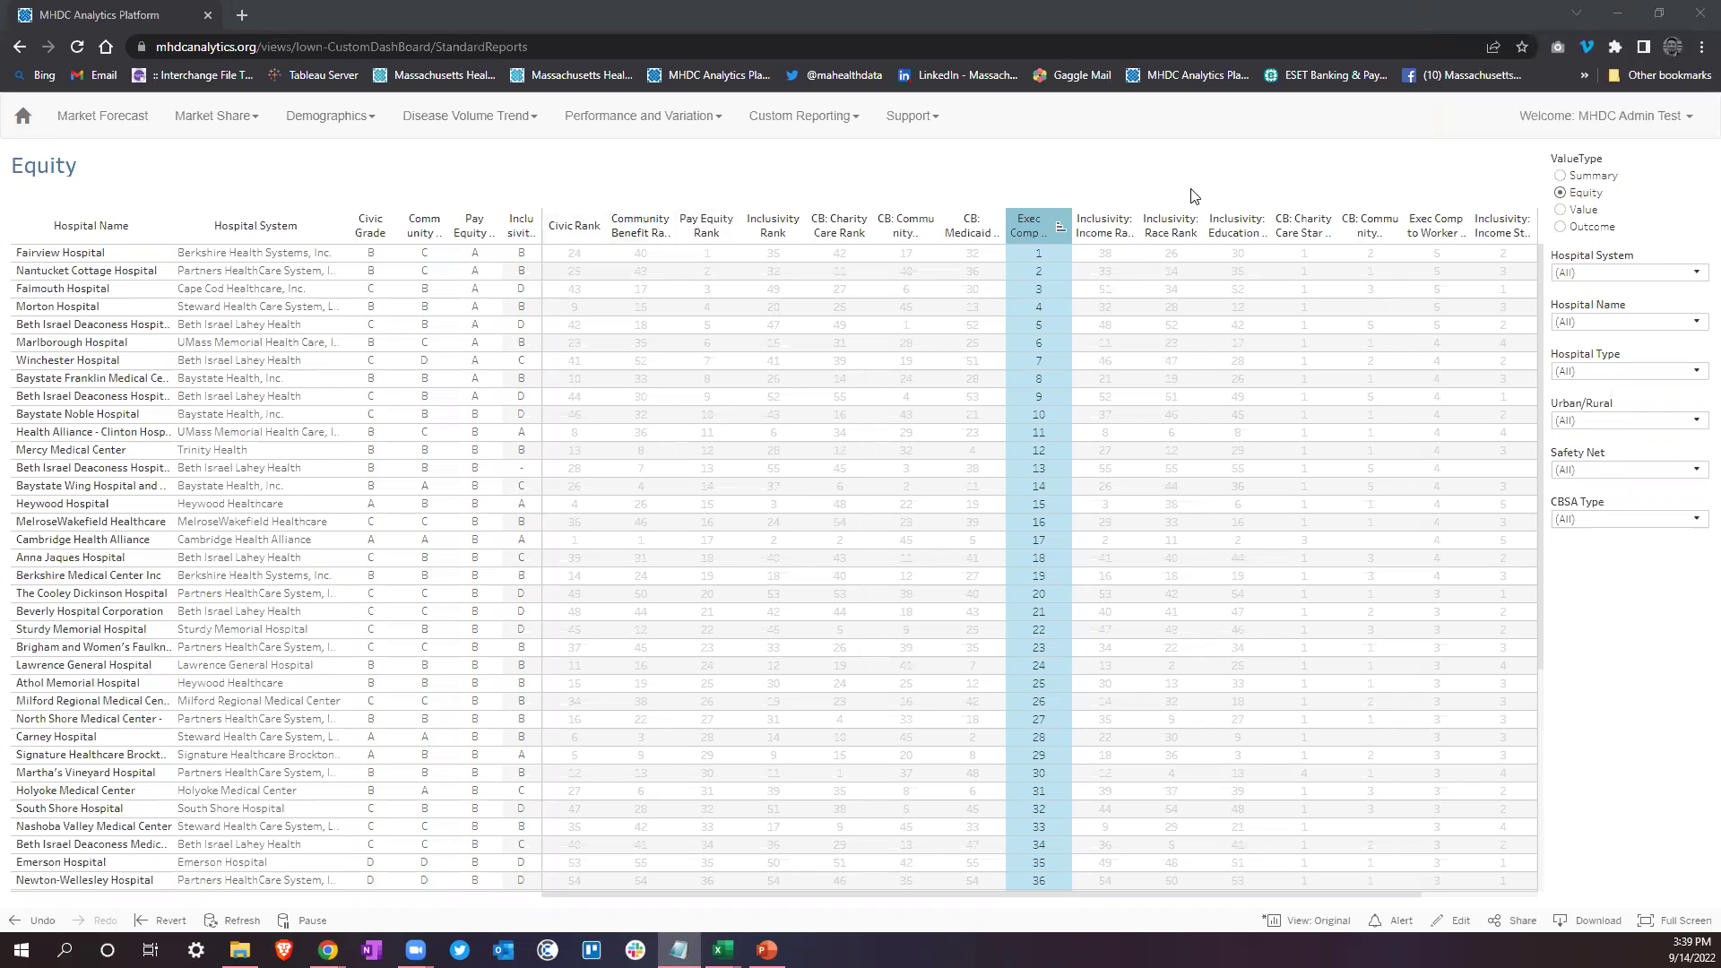
mouse_move(1427, 867)
left_click_drag(1414, 895, 1542, 905)
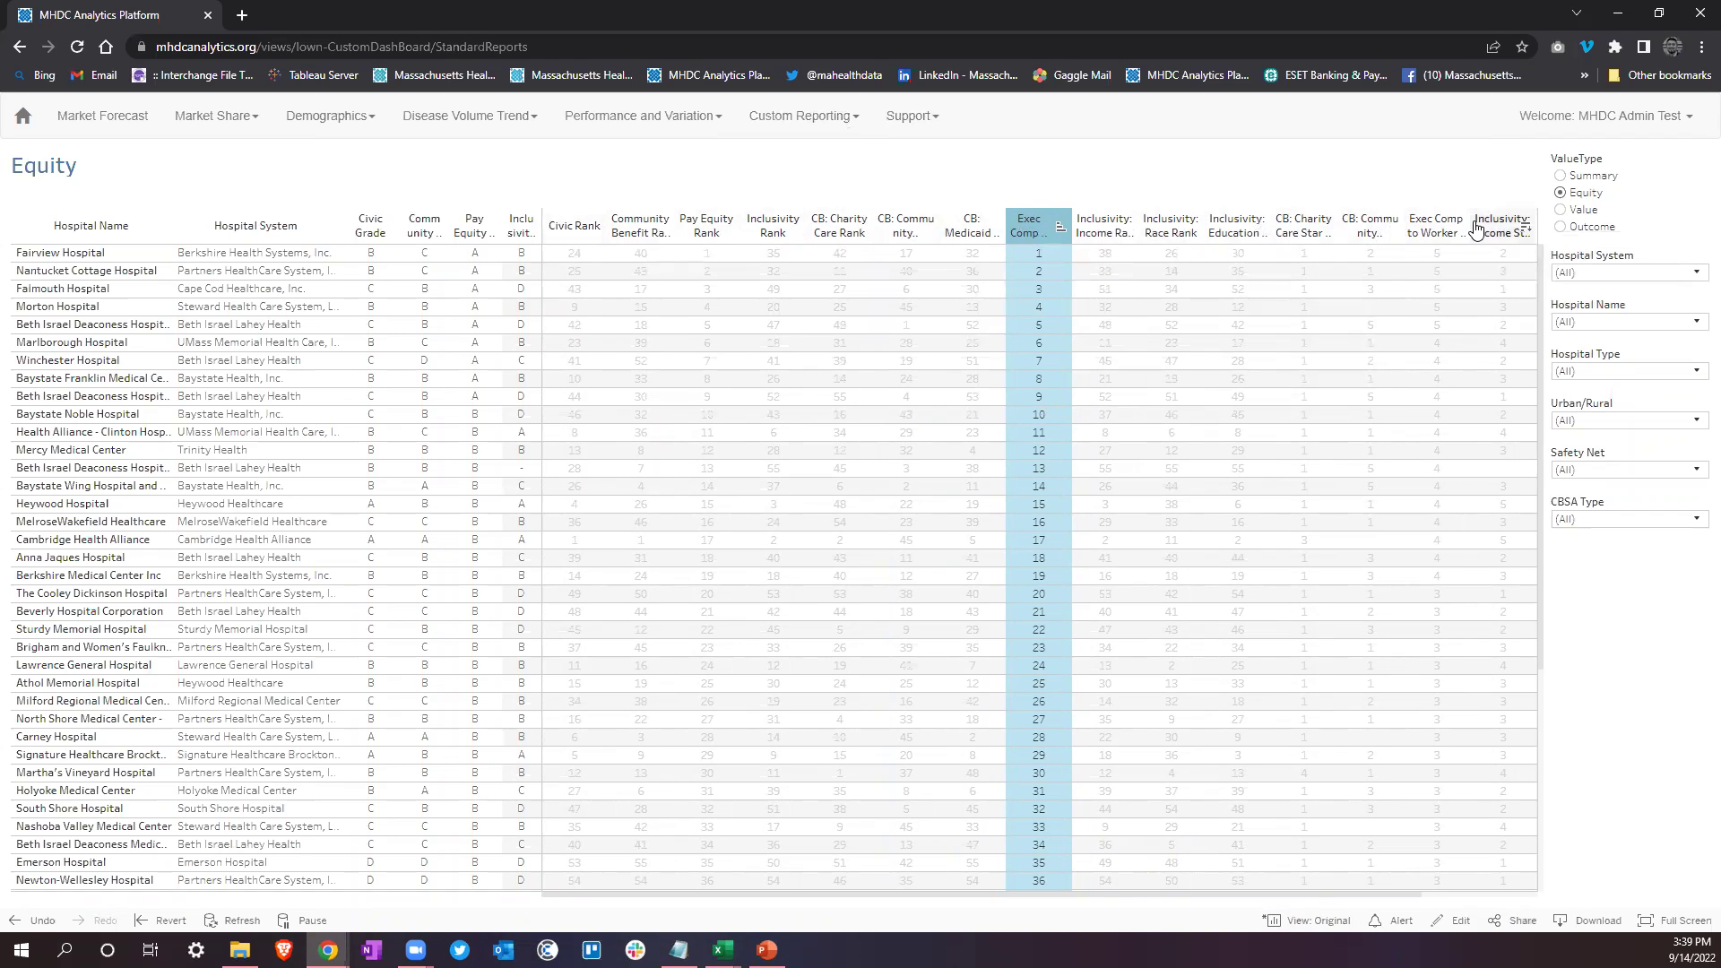
Step: Switch the ValueType from Equity to Value, then to Outcome grades and ranks
left_click(1594, 212)
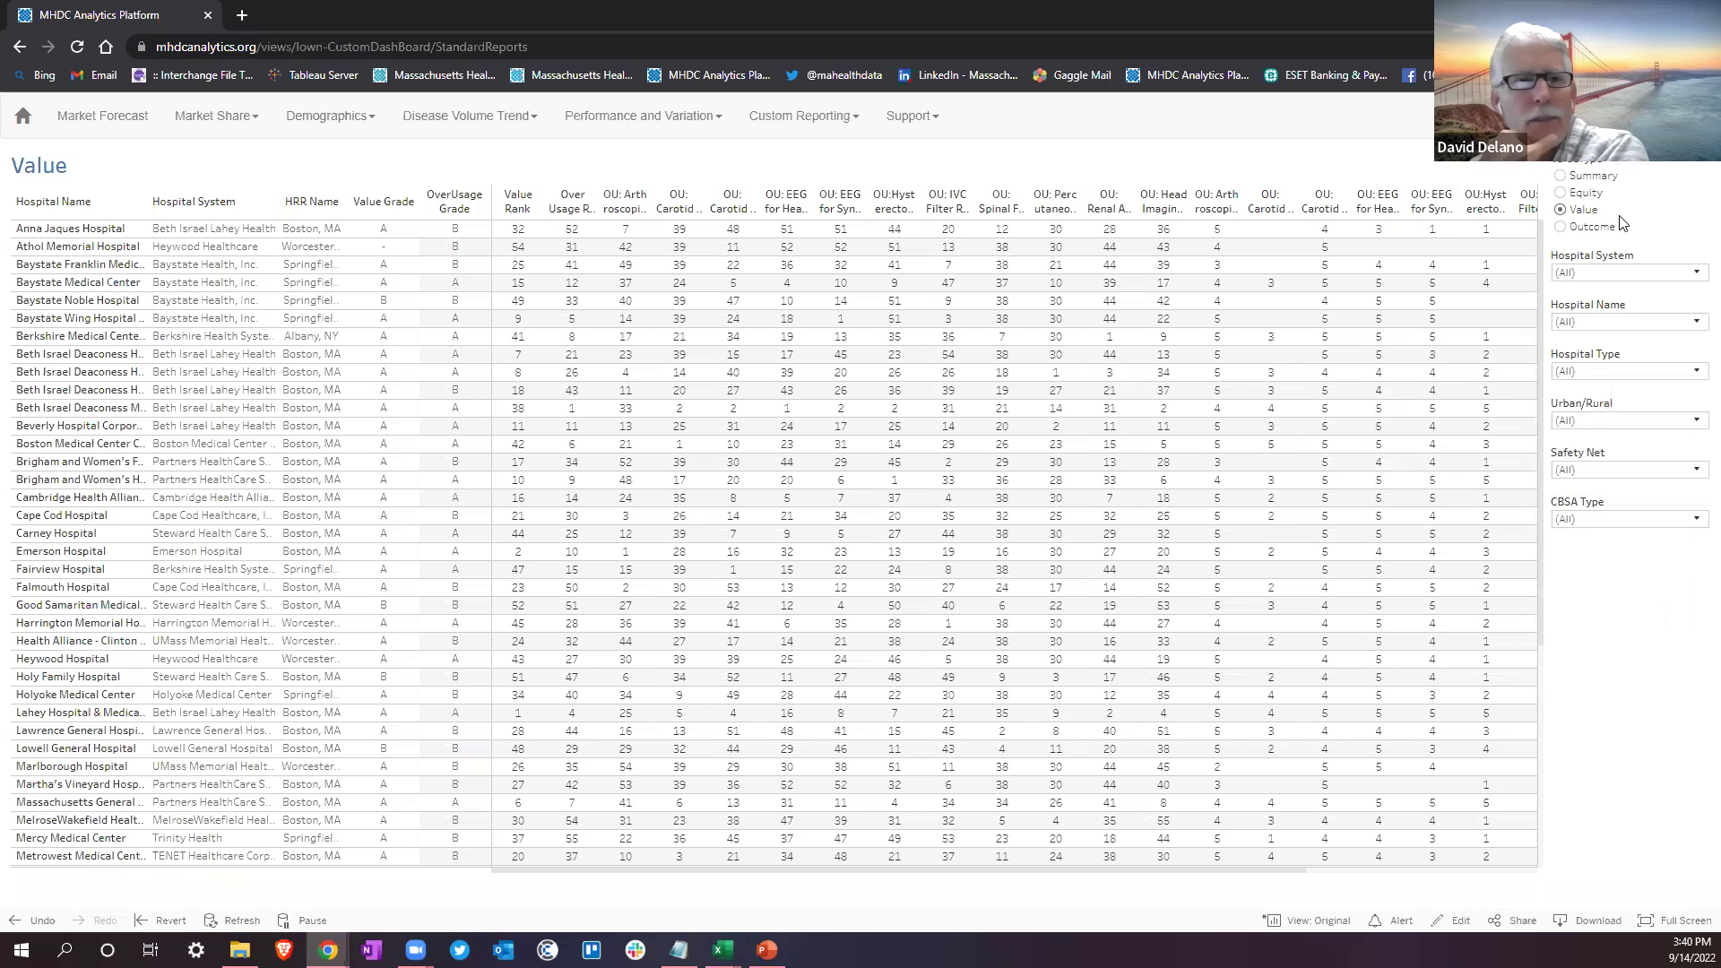
left_click_drag(1253, 875, 1463, 874)
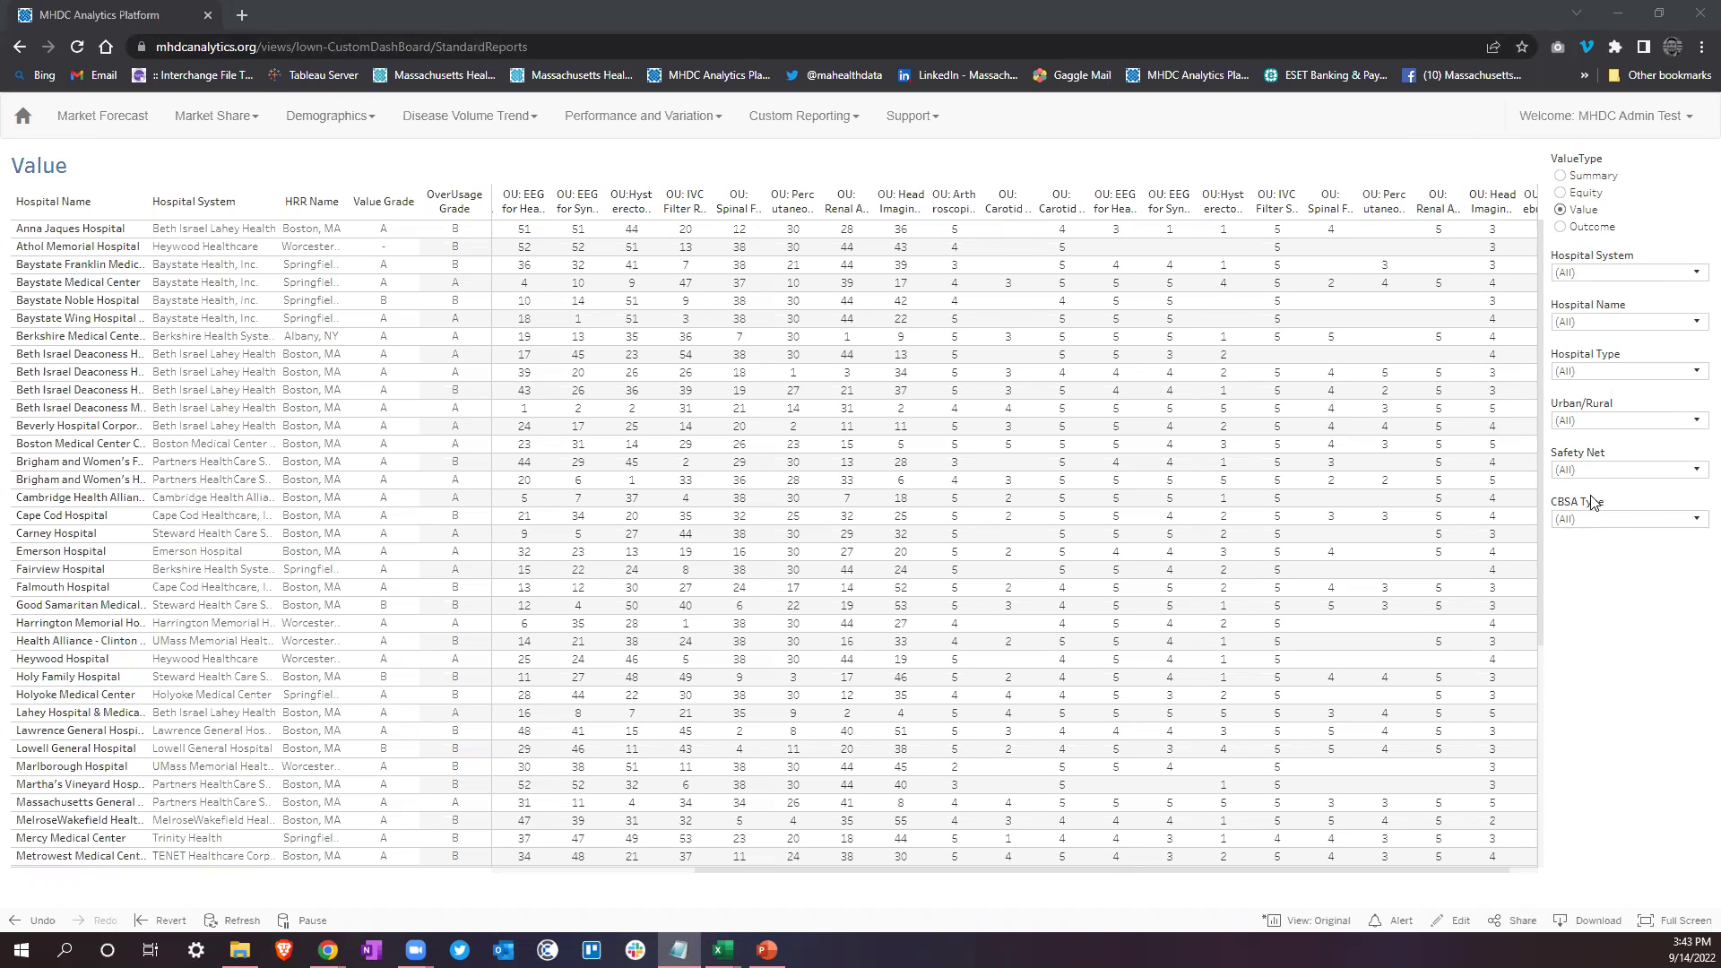
left_click(1584, 229)
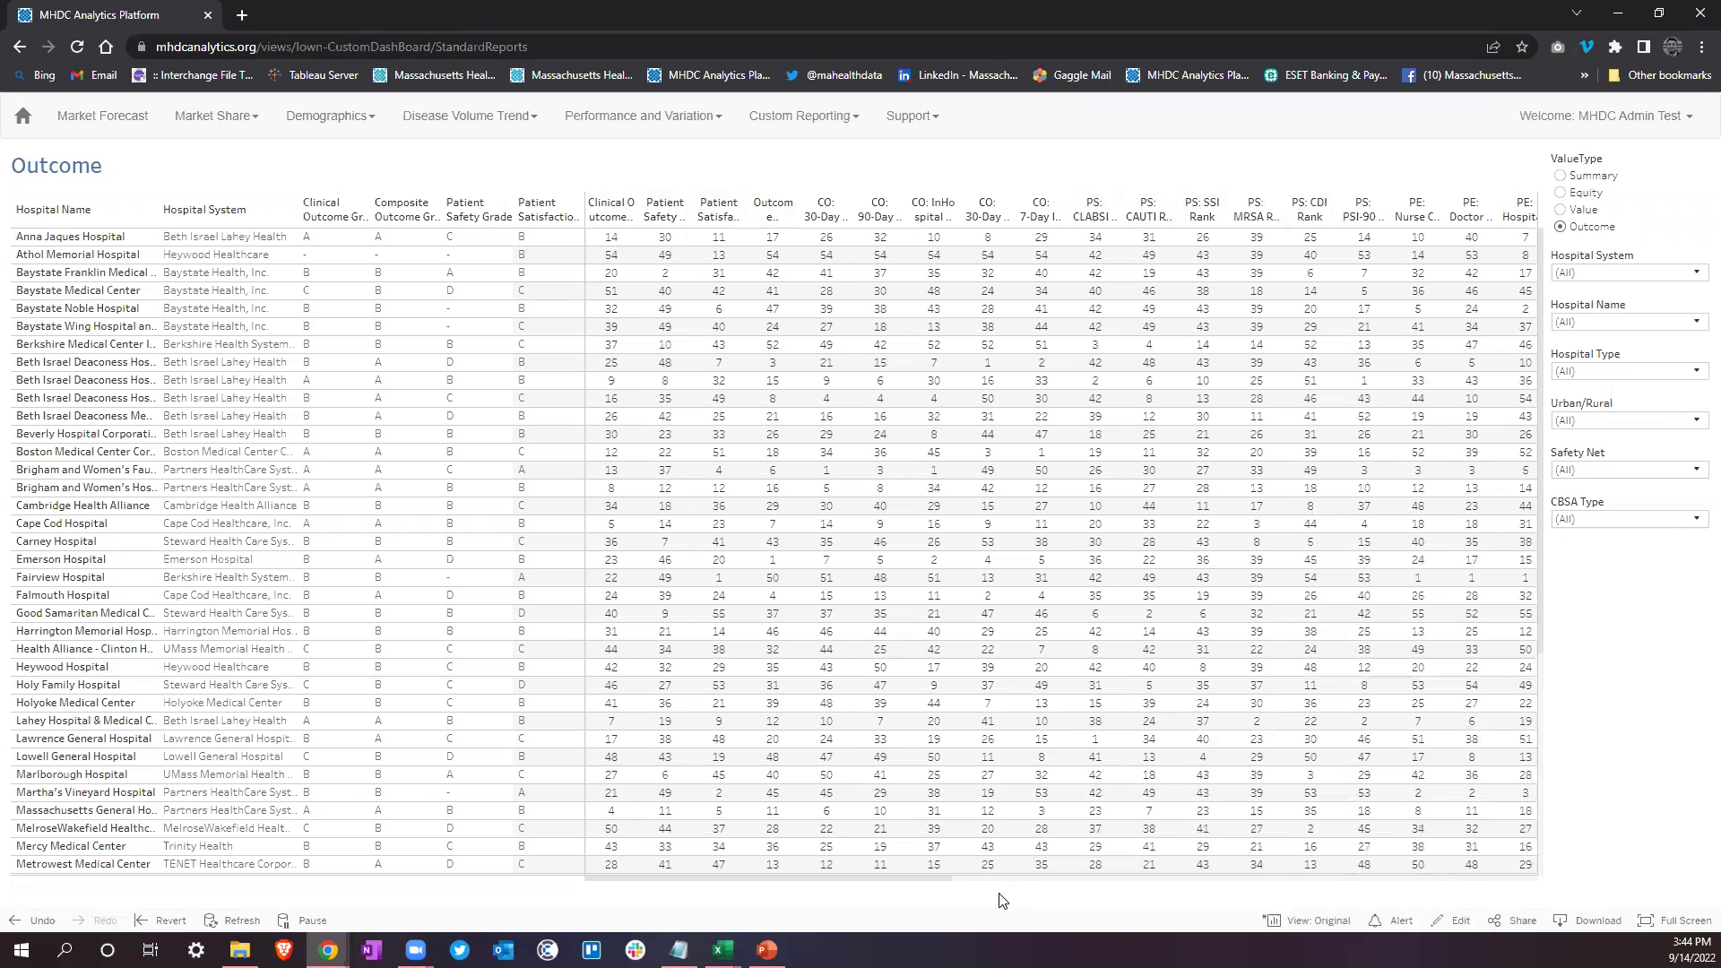
mouse_move(950, 888)
left_mouse_down()
mouse_move(1511, 895)
mouse_move(950, 887)
left_mouse_up()
Step: Open Lown HRR View Reports and read the hospital tooltips on its HRR map
left_click(825, 121)
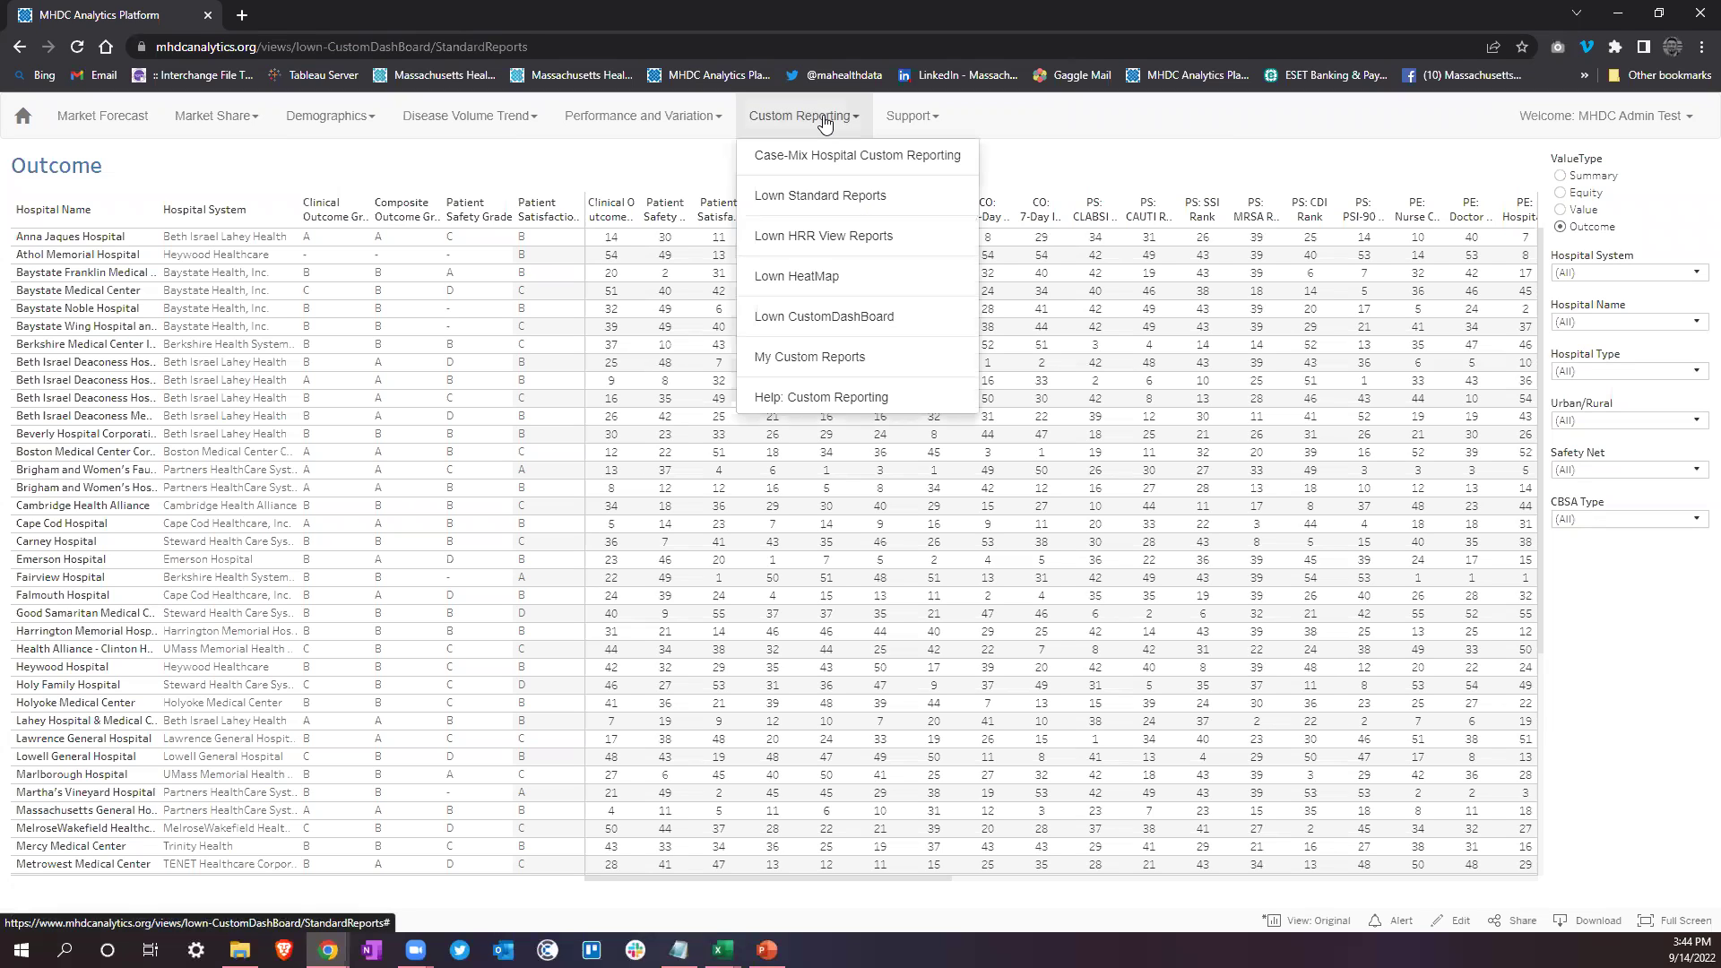
left_click(888, 238)
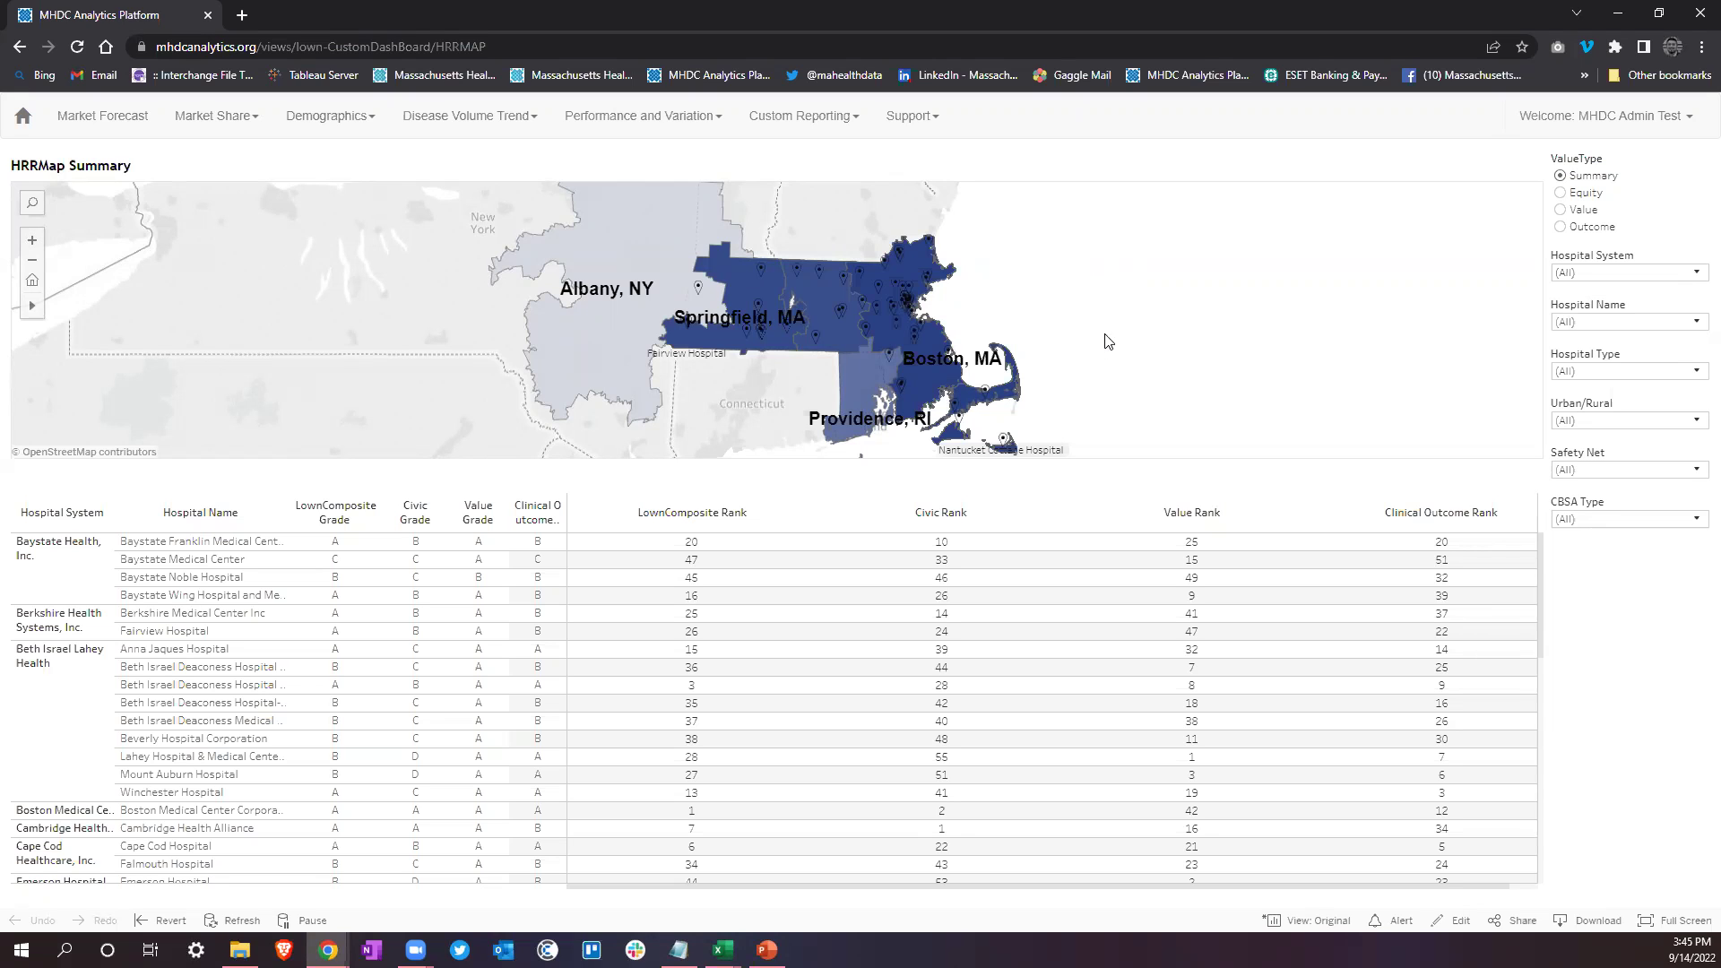
mouse_move(904, 301)
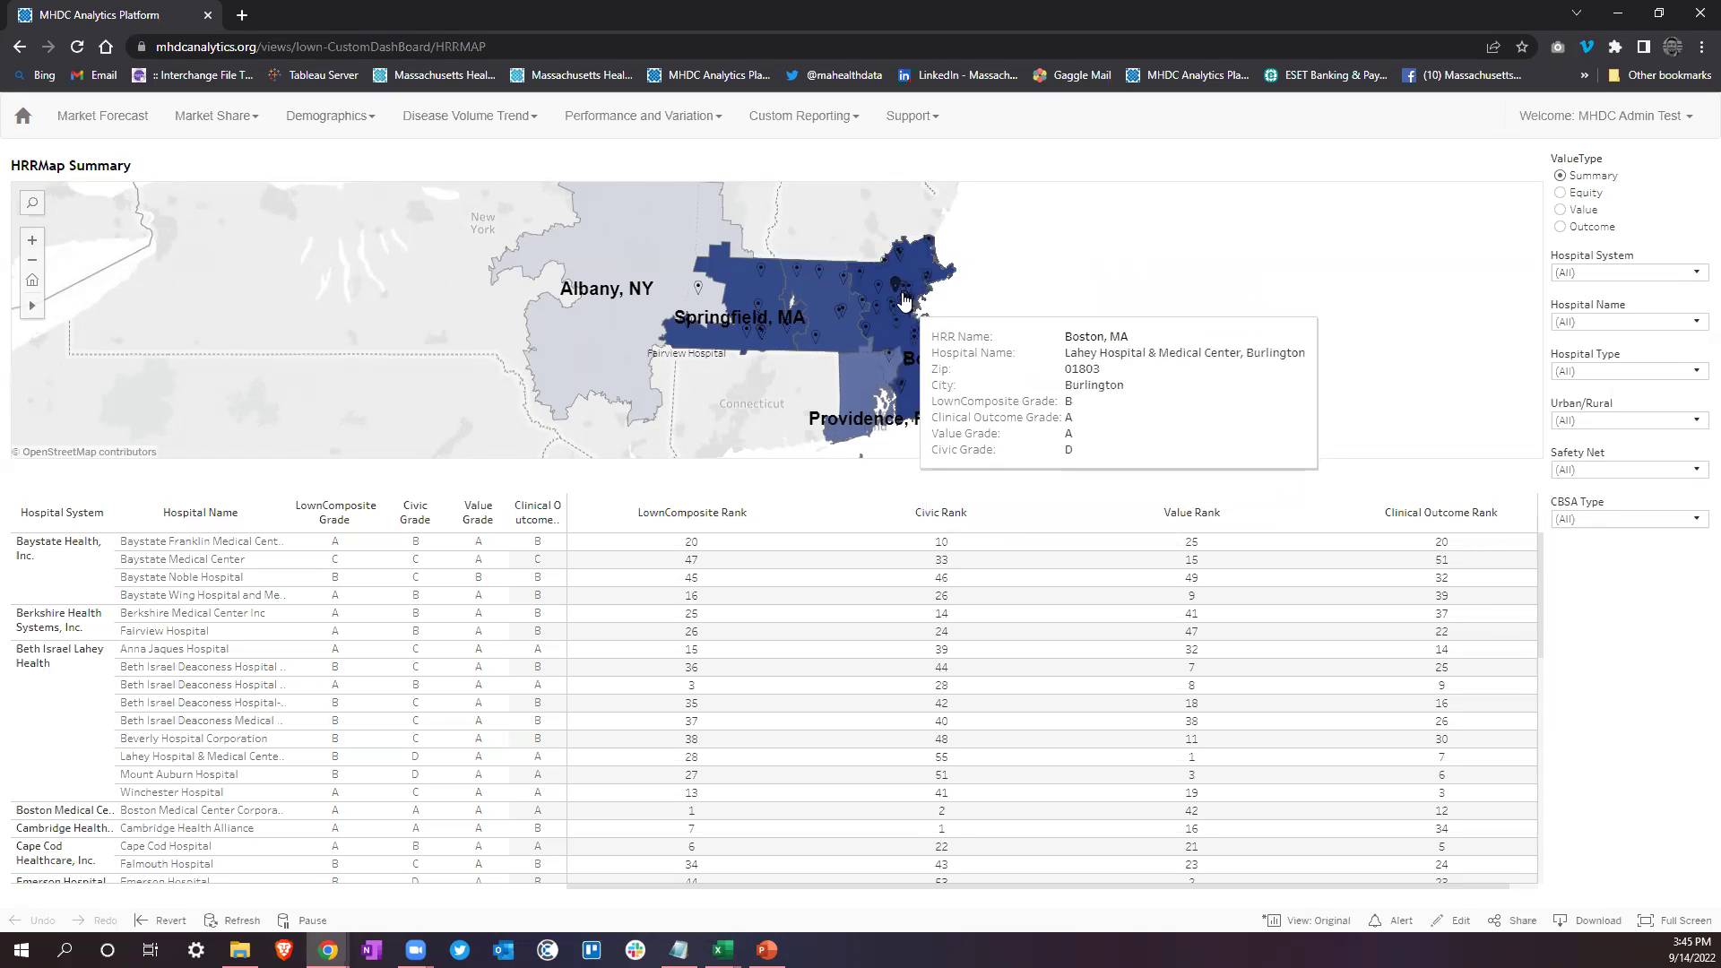
mouse_move(905, 339)
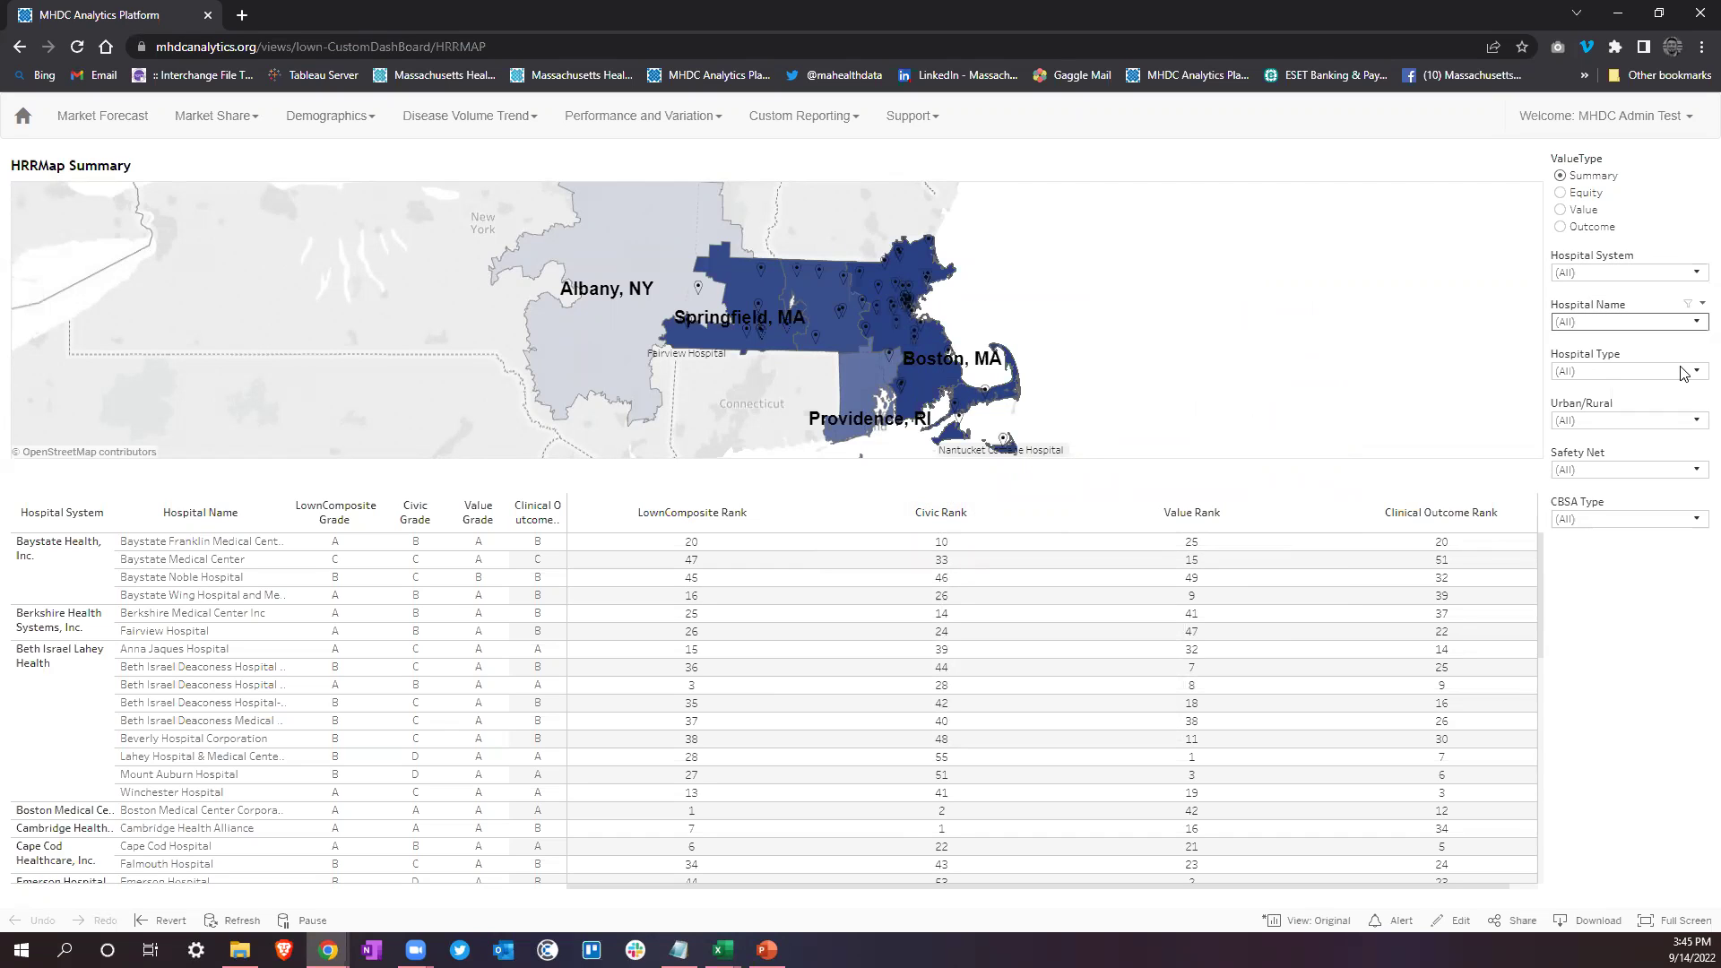
mouse_move(896, 341)
left_click(825, 125)
Step: Open the Lown HeatMap report, keeping CompositeRank as the selected measure
left_click(841, 121)
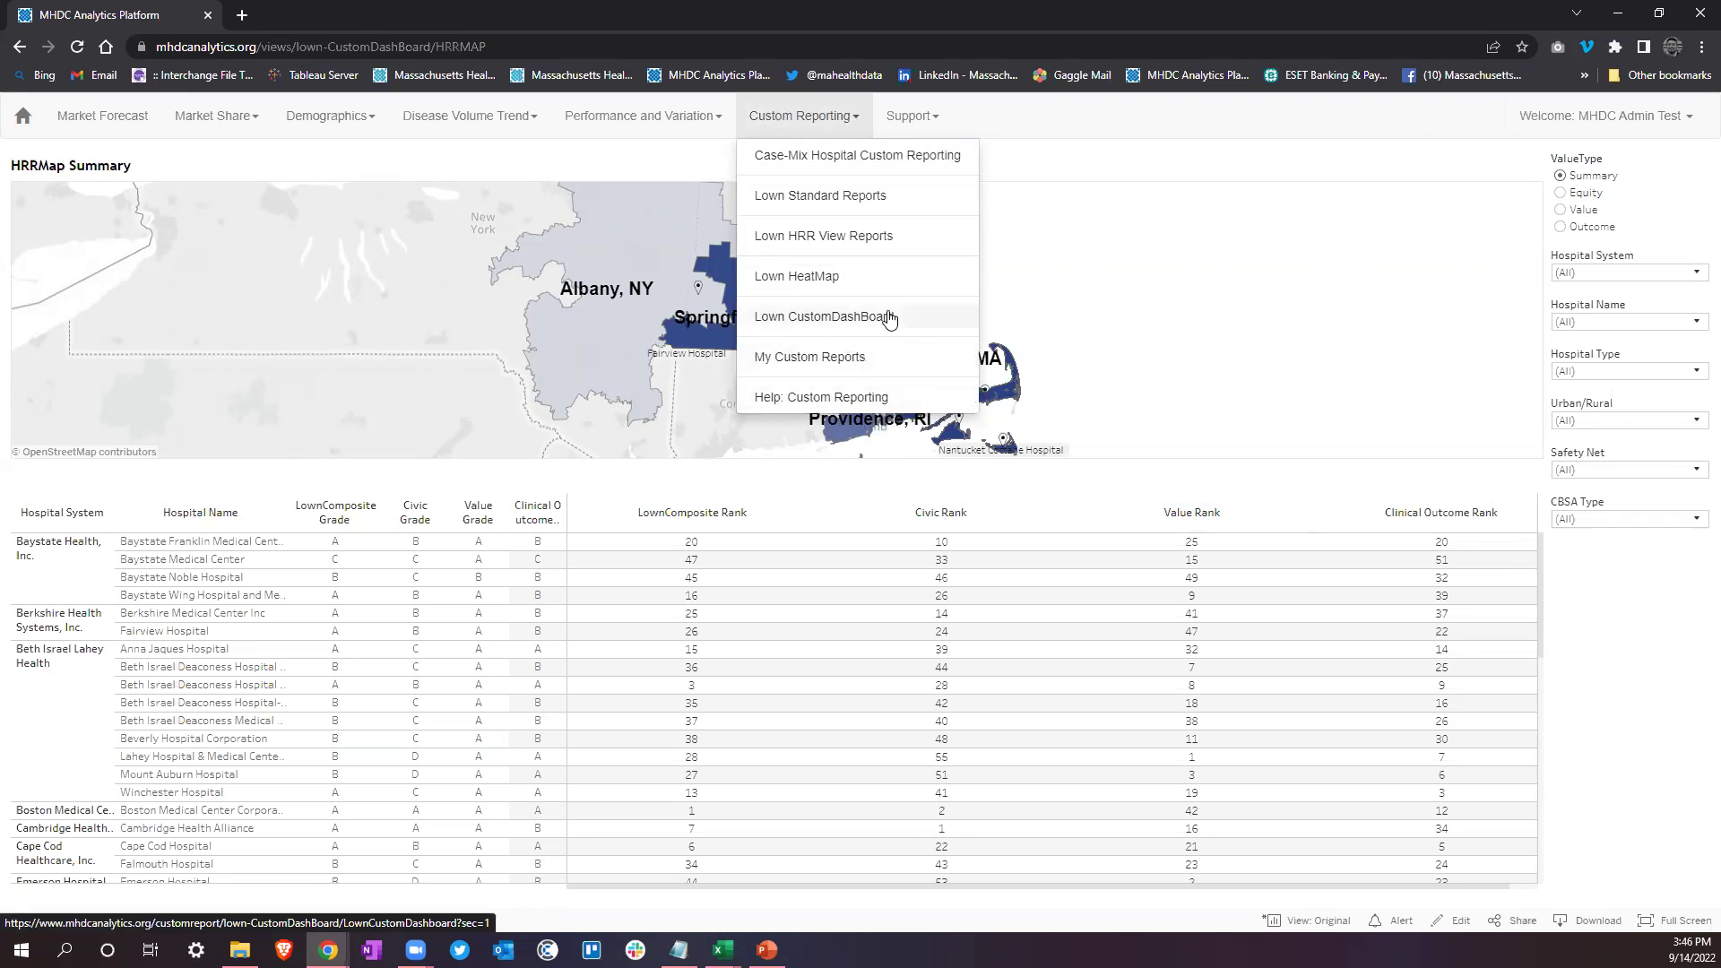
left_click(891, 281)
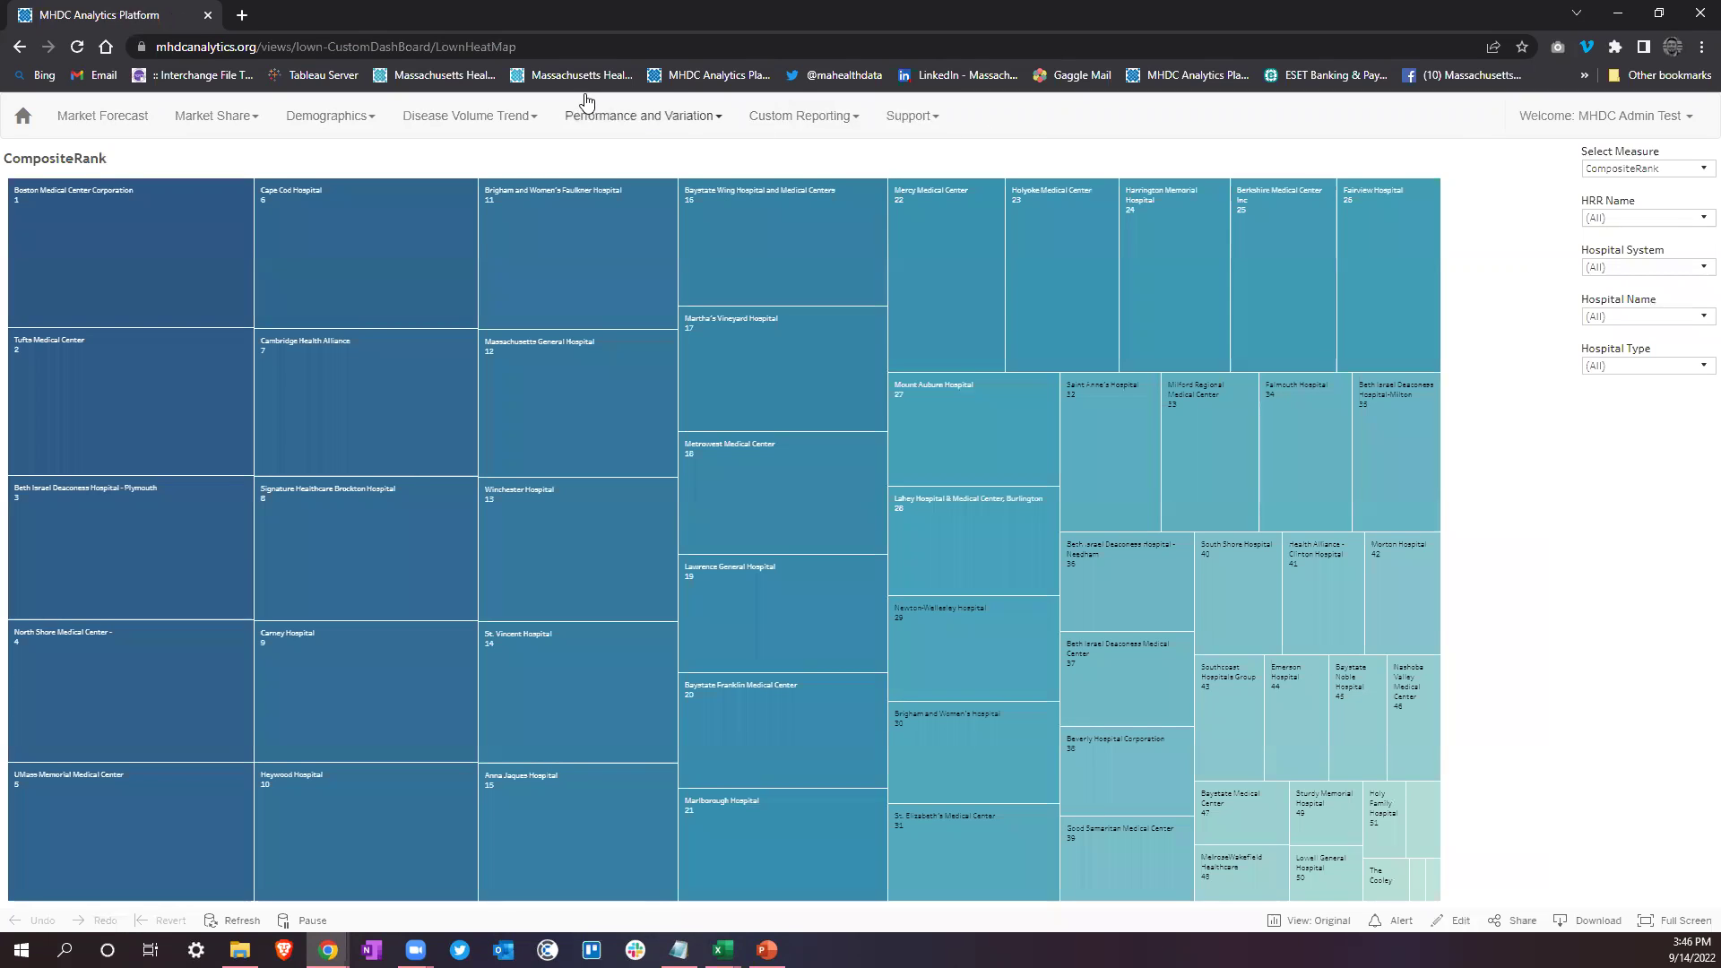
left_click(1652, 170)
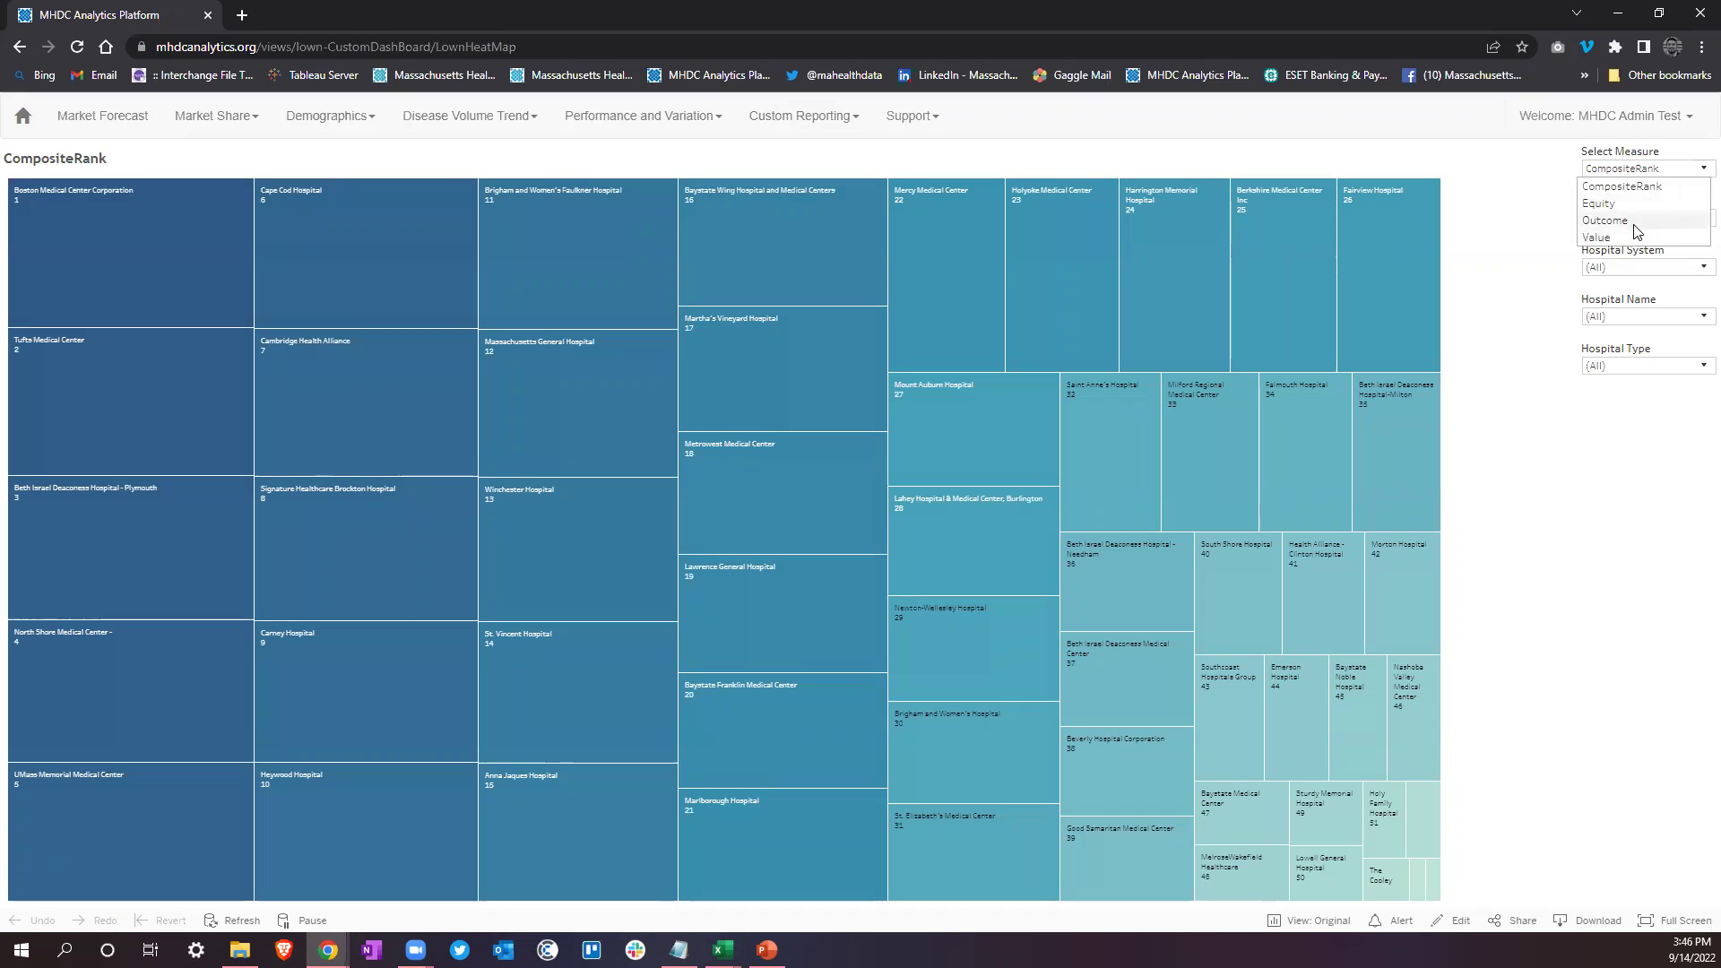
left_click(1593, 431)
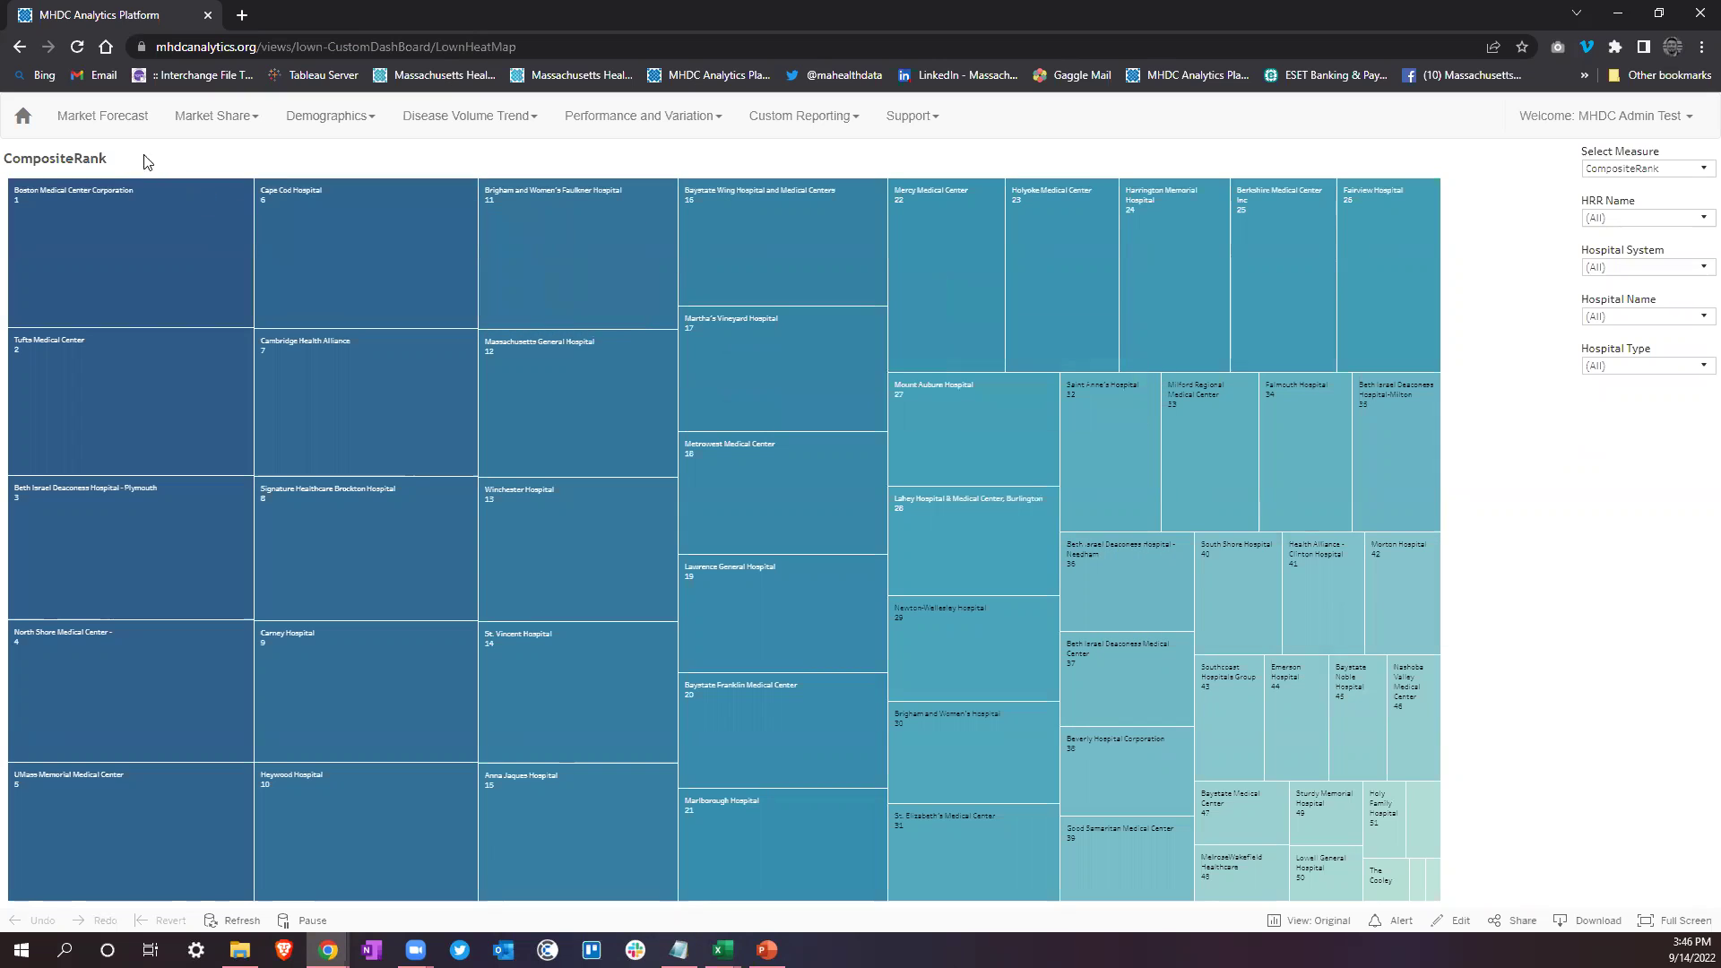
Step: Clear every region from the HRR Name filter
mouse_move(89, 211)
mouse_move(1435, 895)
left_click(1612, 217)
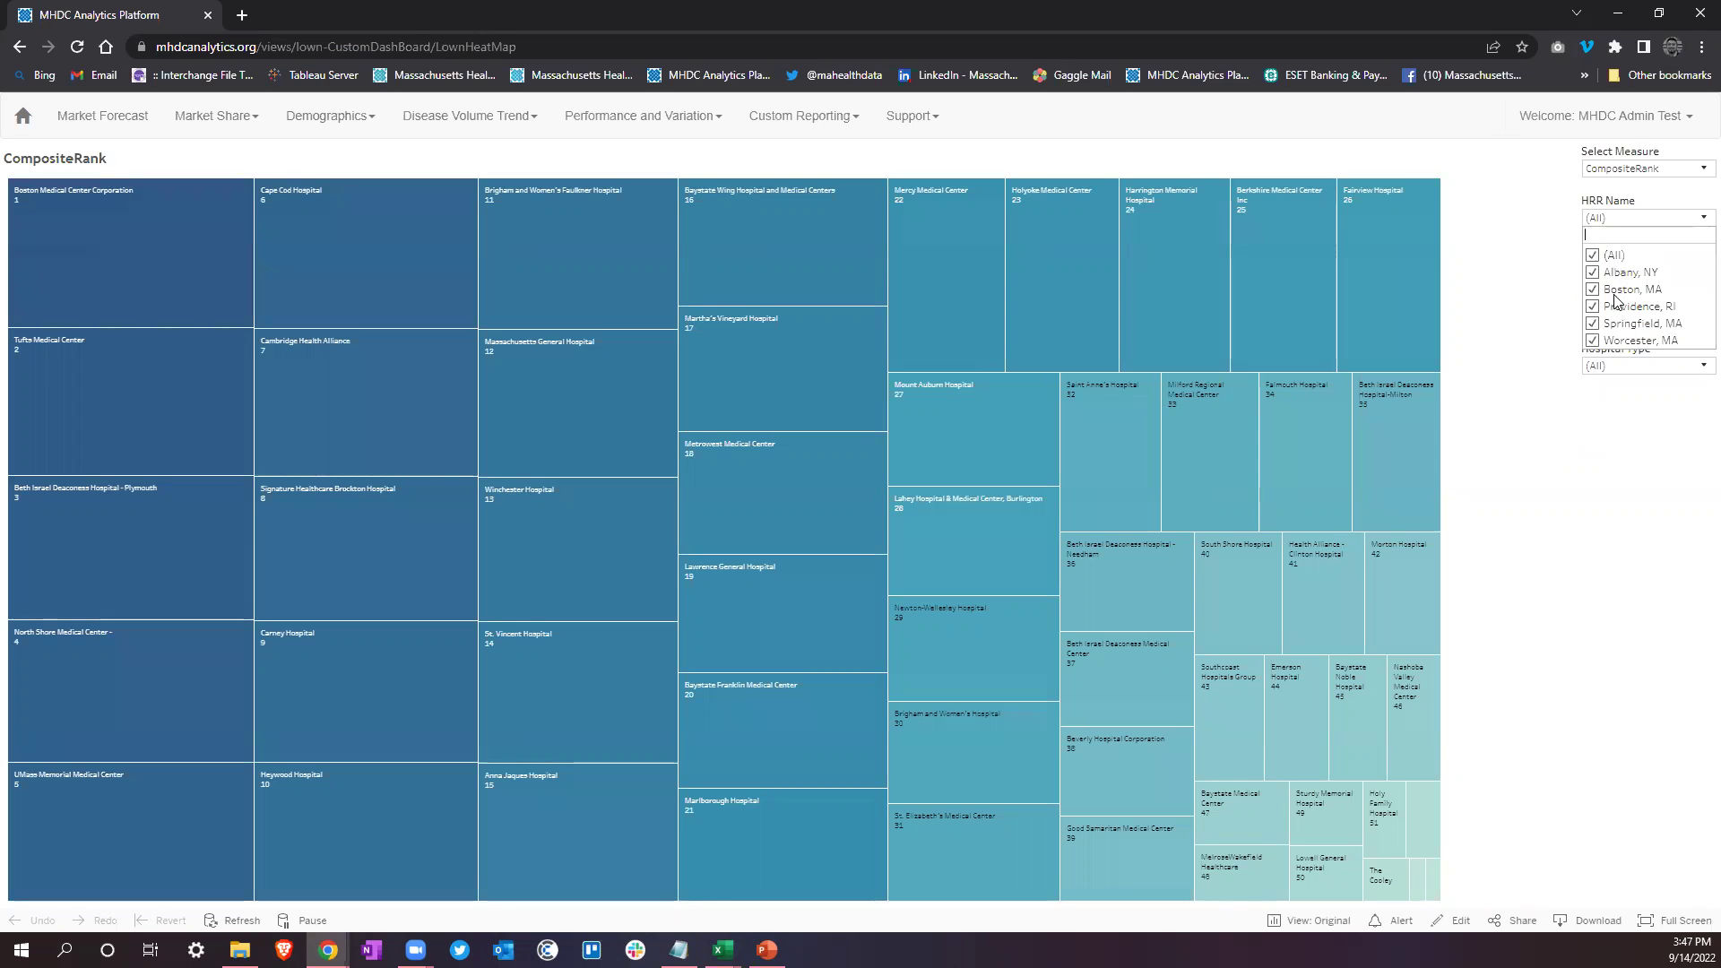
left_click(1599, 254)
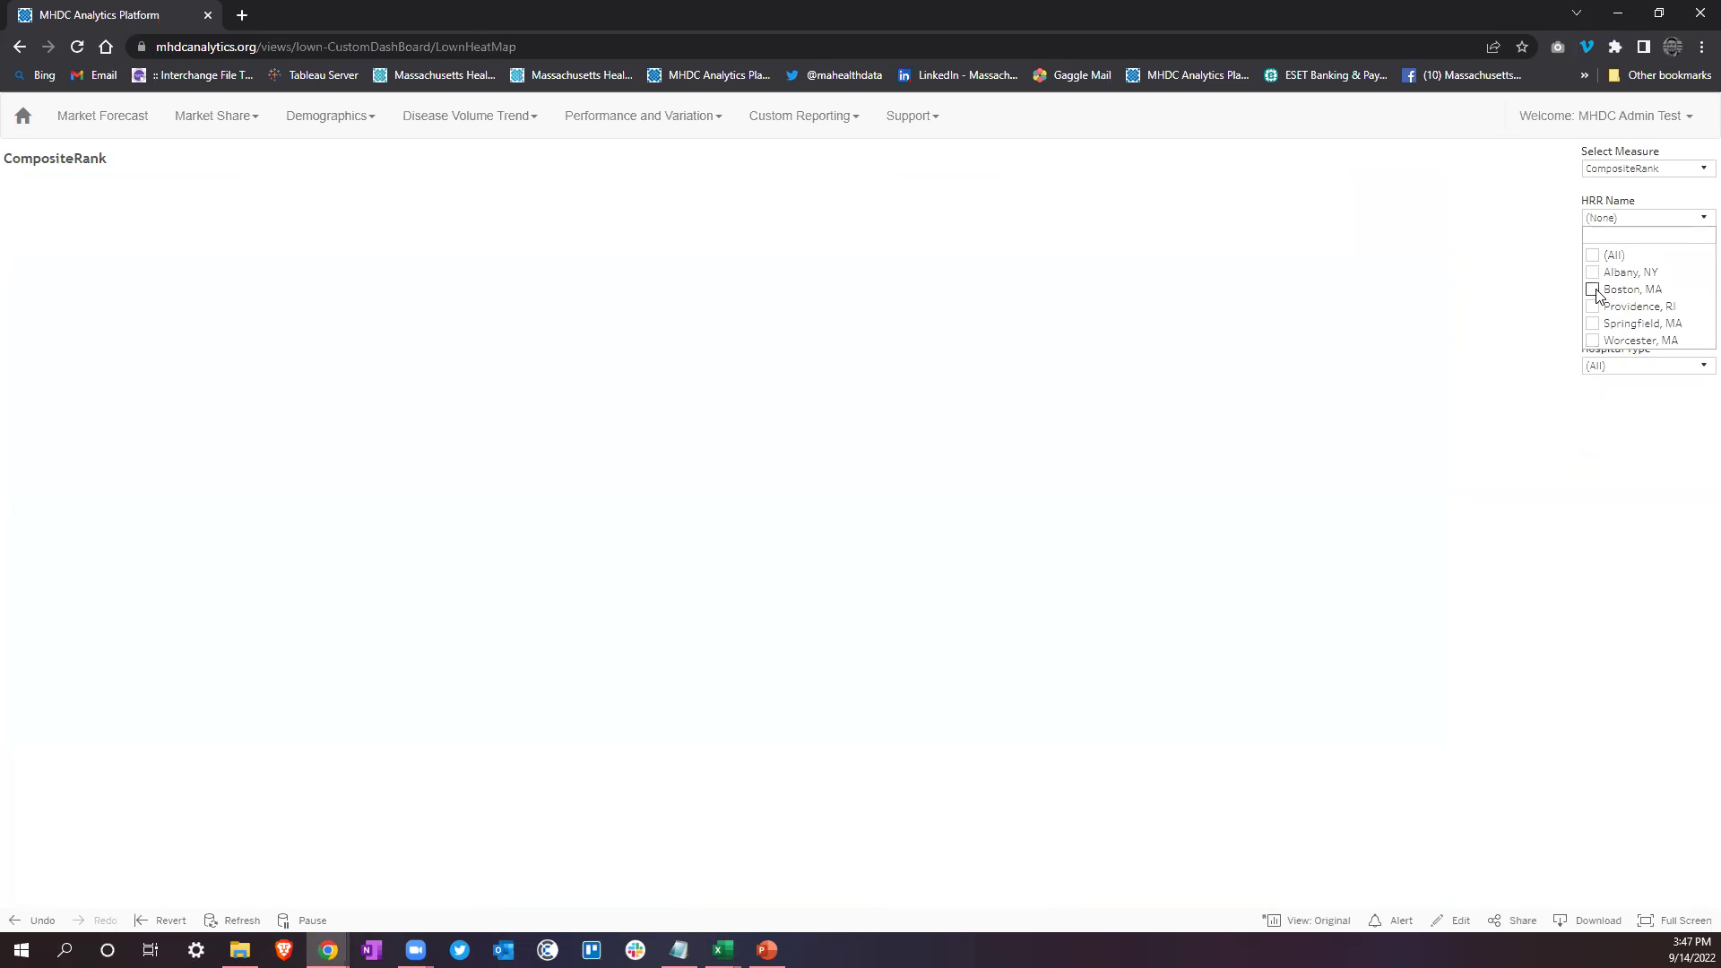
Step: Filter the heat map's HRR Name to Boston, MA after briefly trying Worcester, MA
left_click(1594, 293)
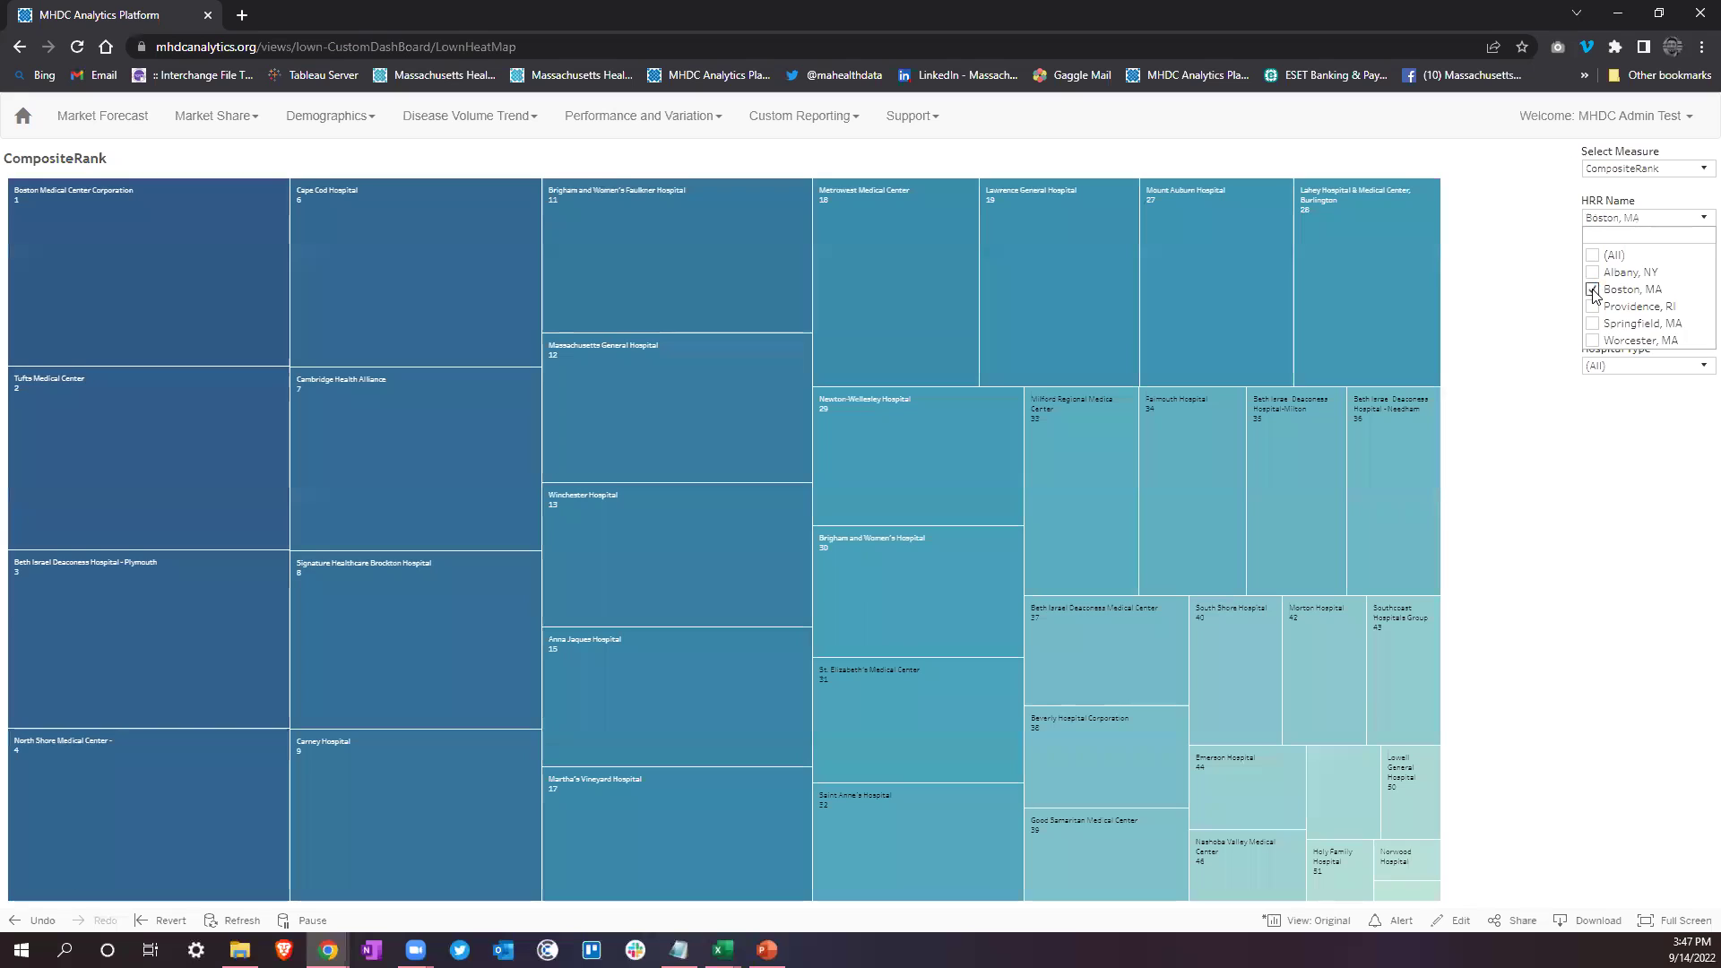
left_click(1595, 292)
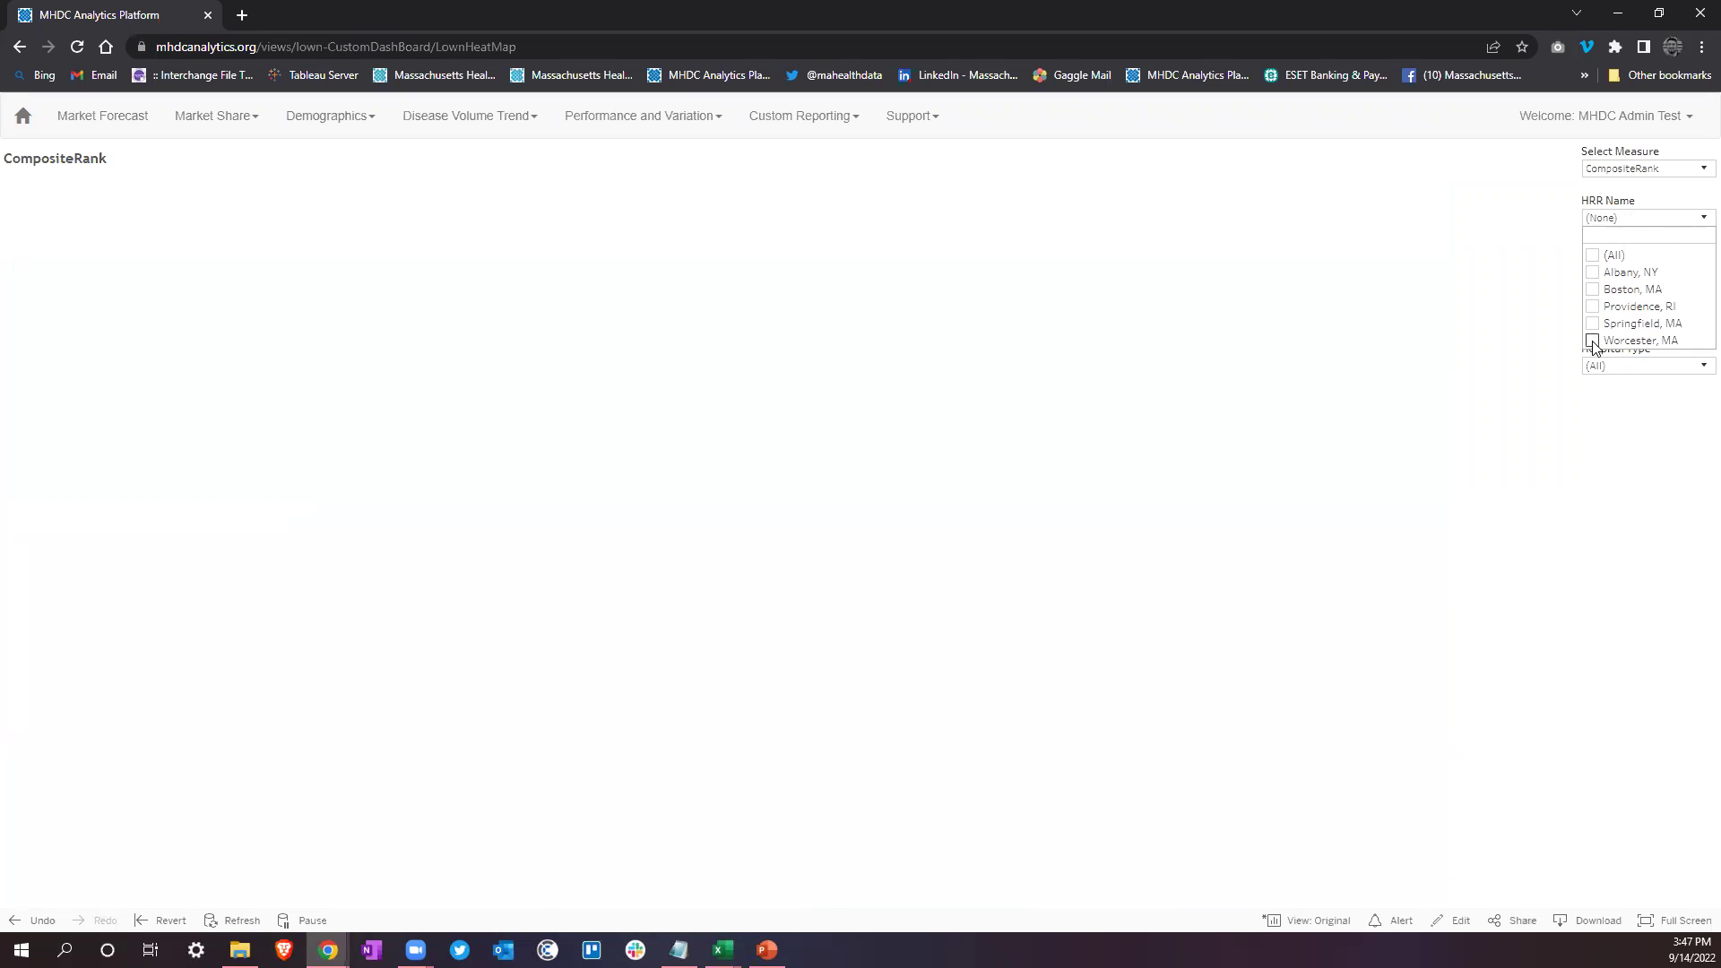
left_click(1593, 342)
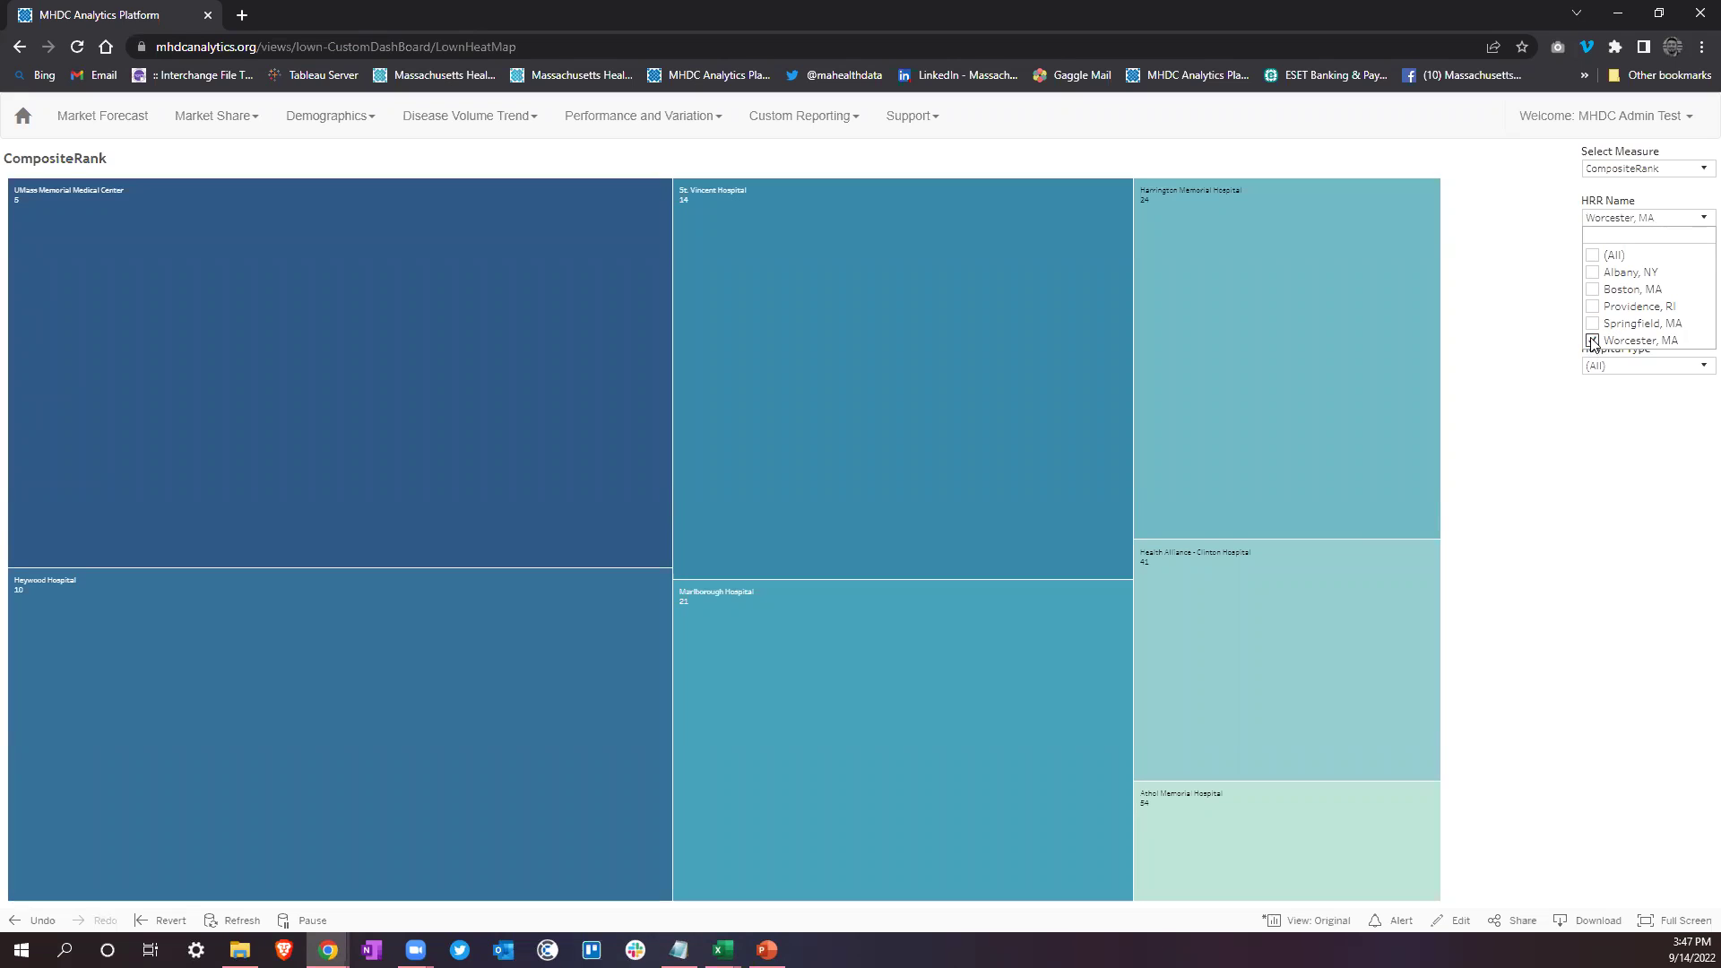
left_click(1593, 342)
left_click(1593, 291)
left_click(1529, 369)
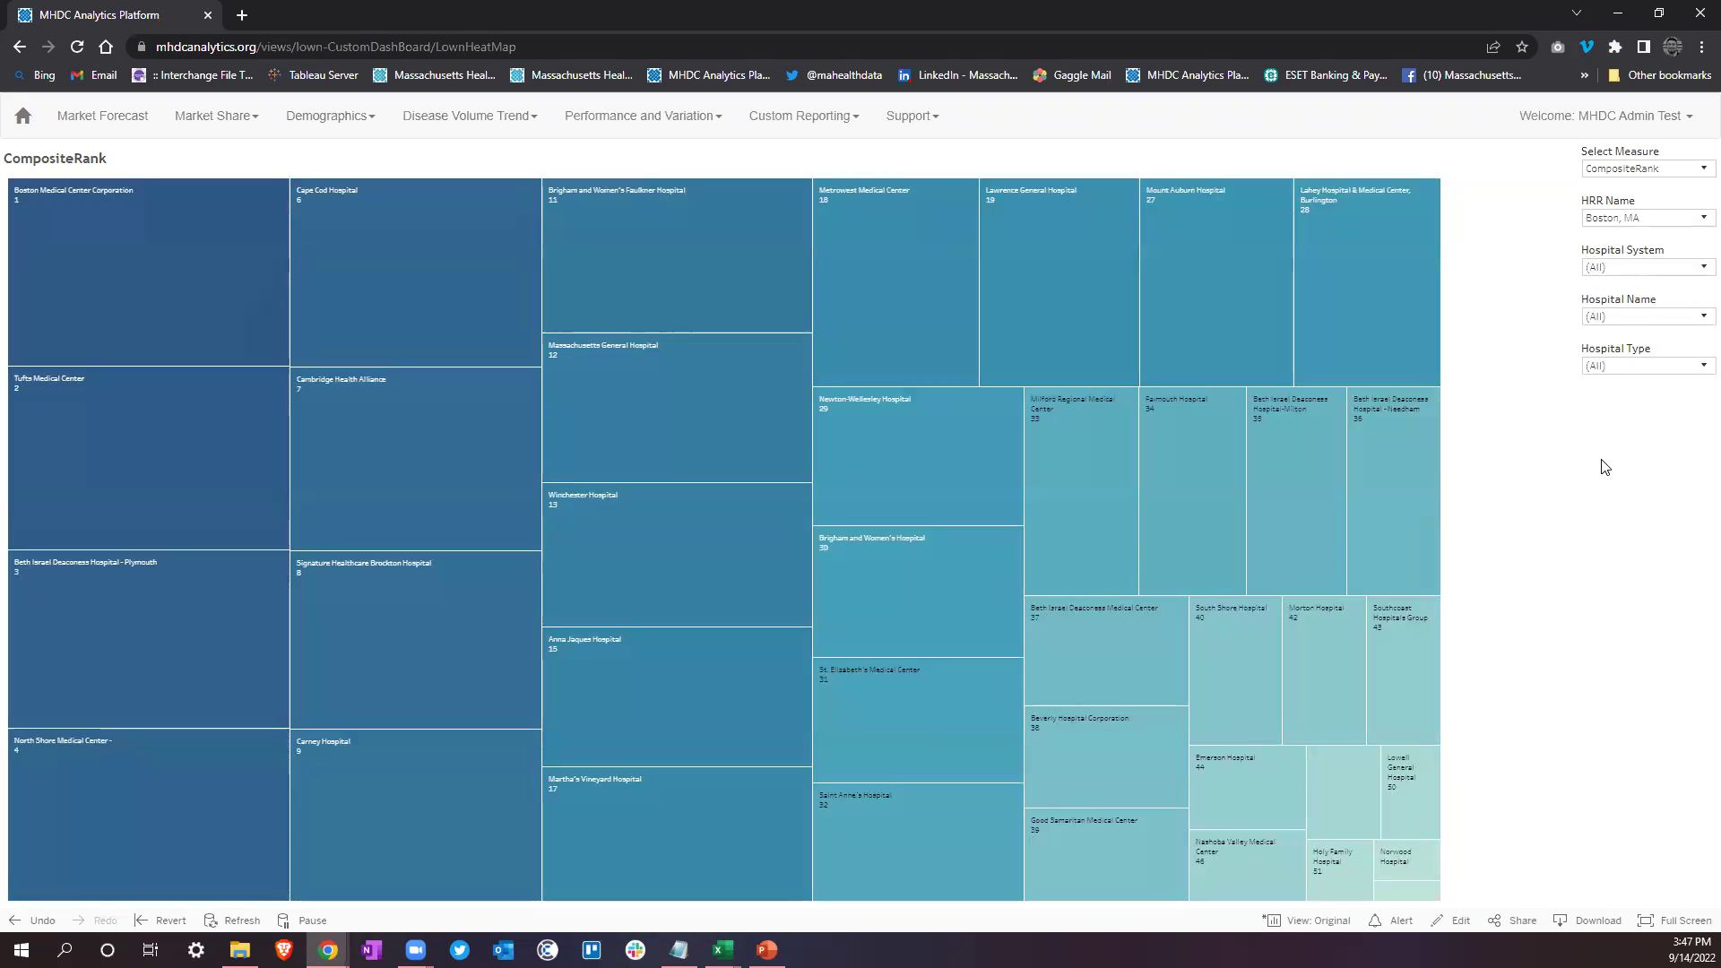
Step: Change the Boston, MA heat map's Select Measure from CompositeRank to Equity
left_click(1696, 166)
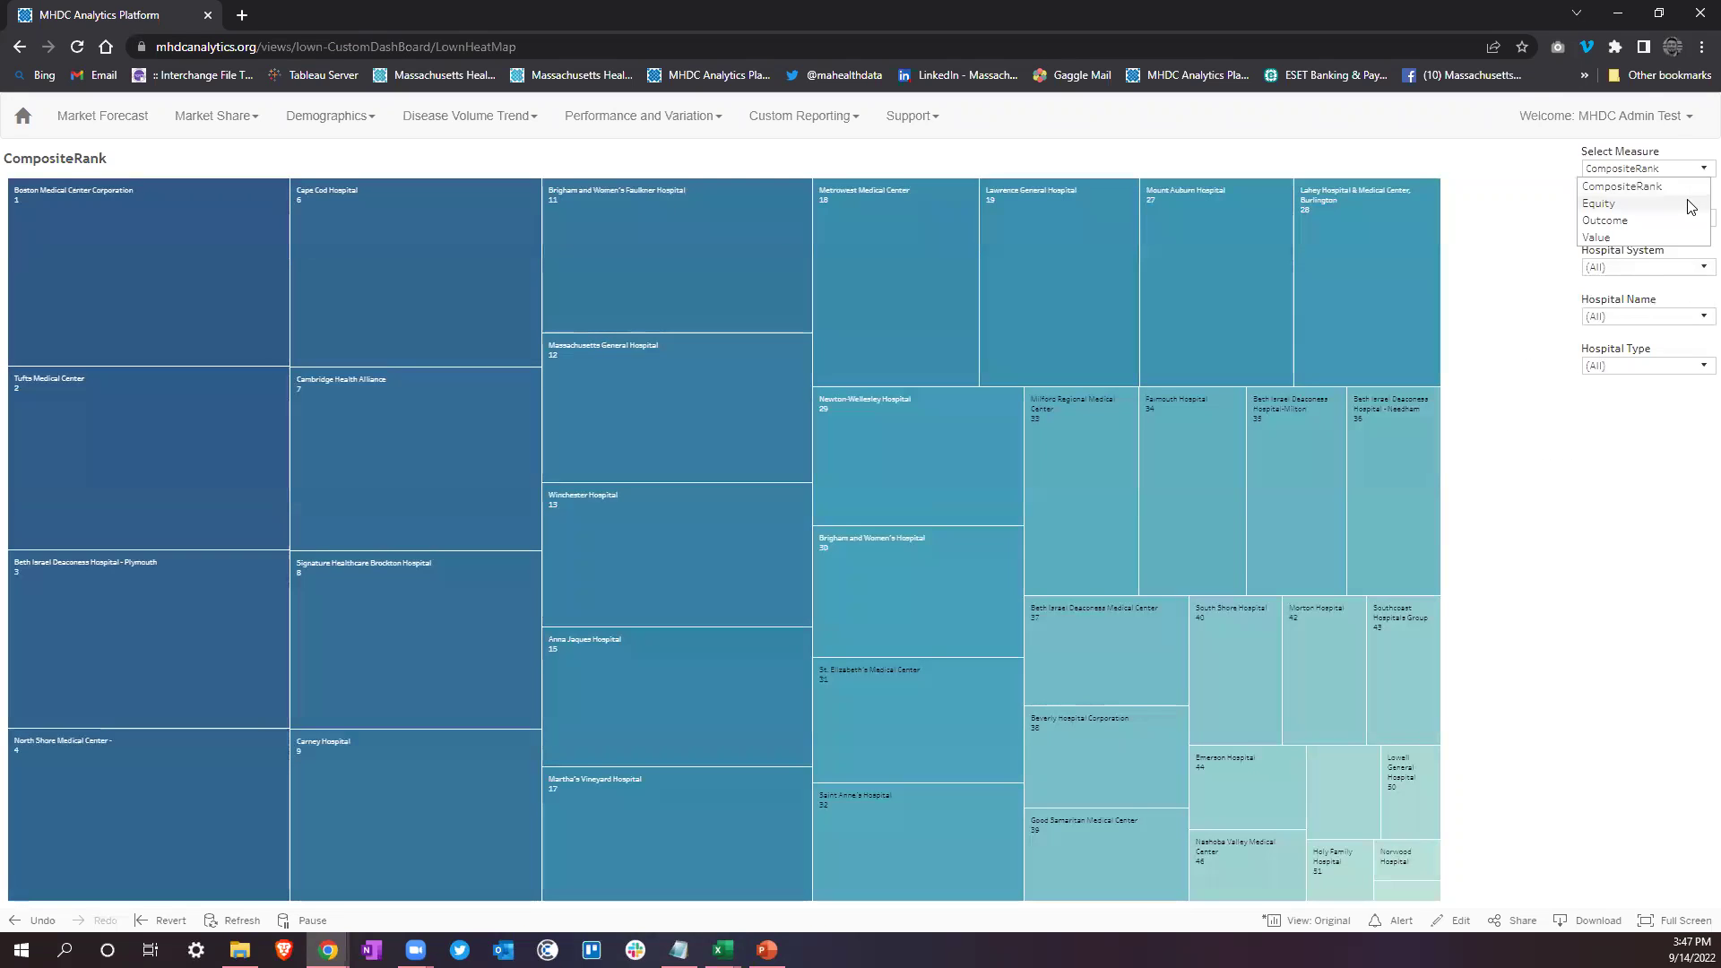
left_click(1690, 205)
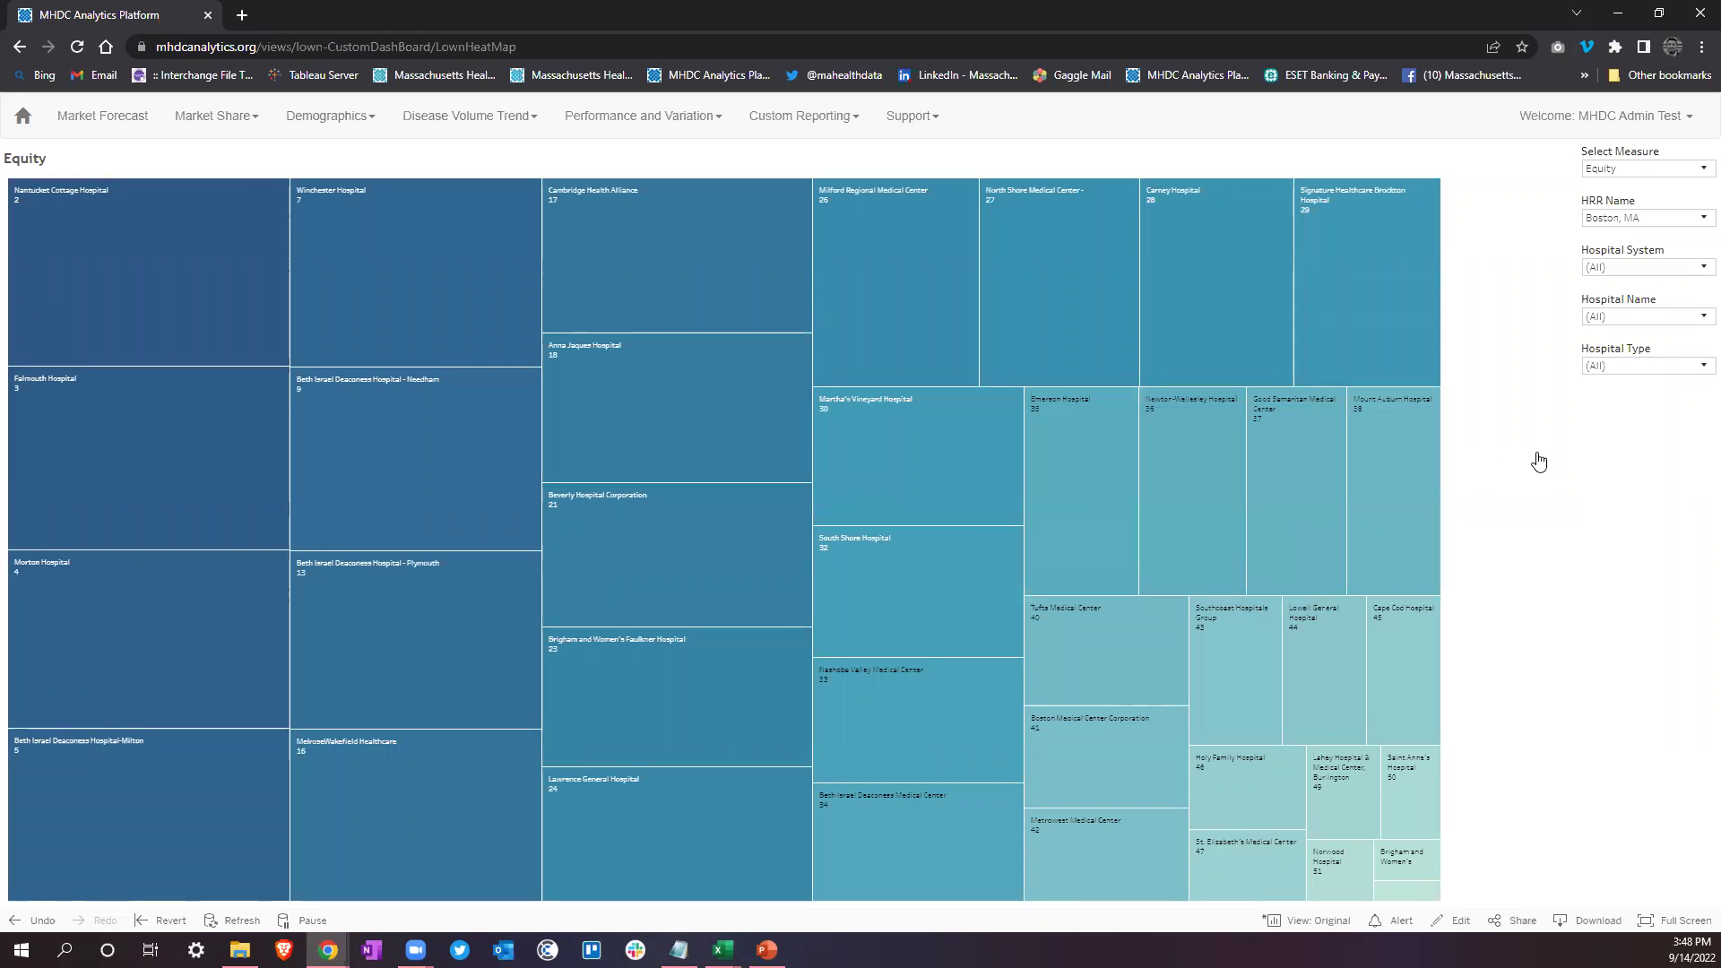
left_click(1600, 171)
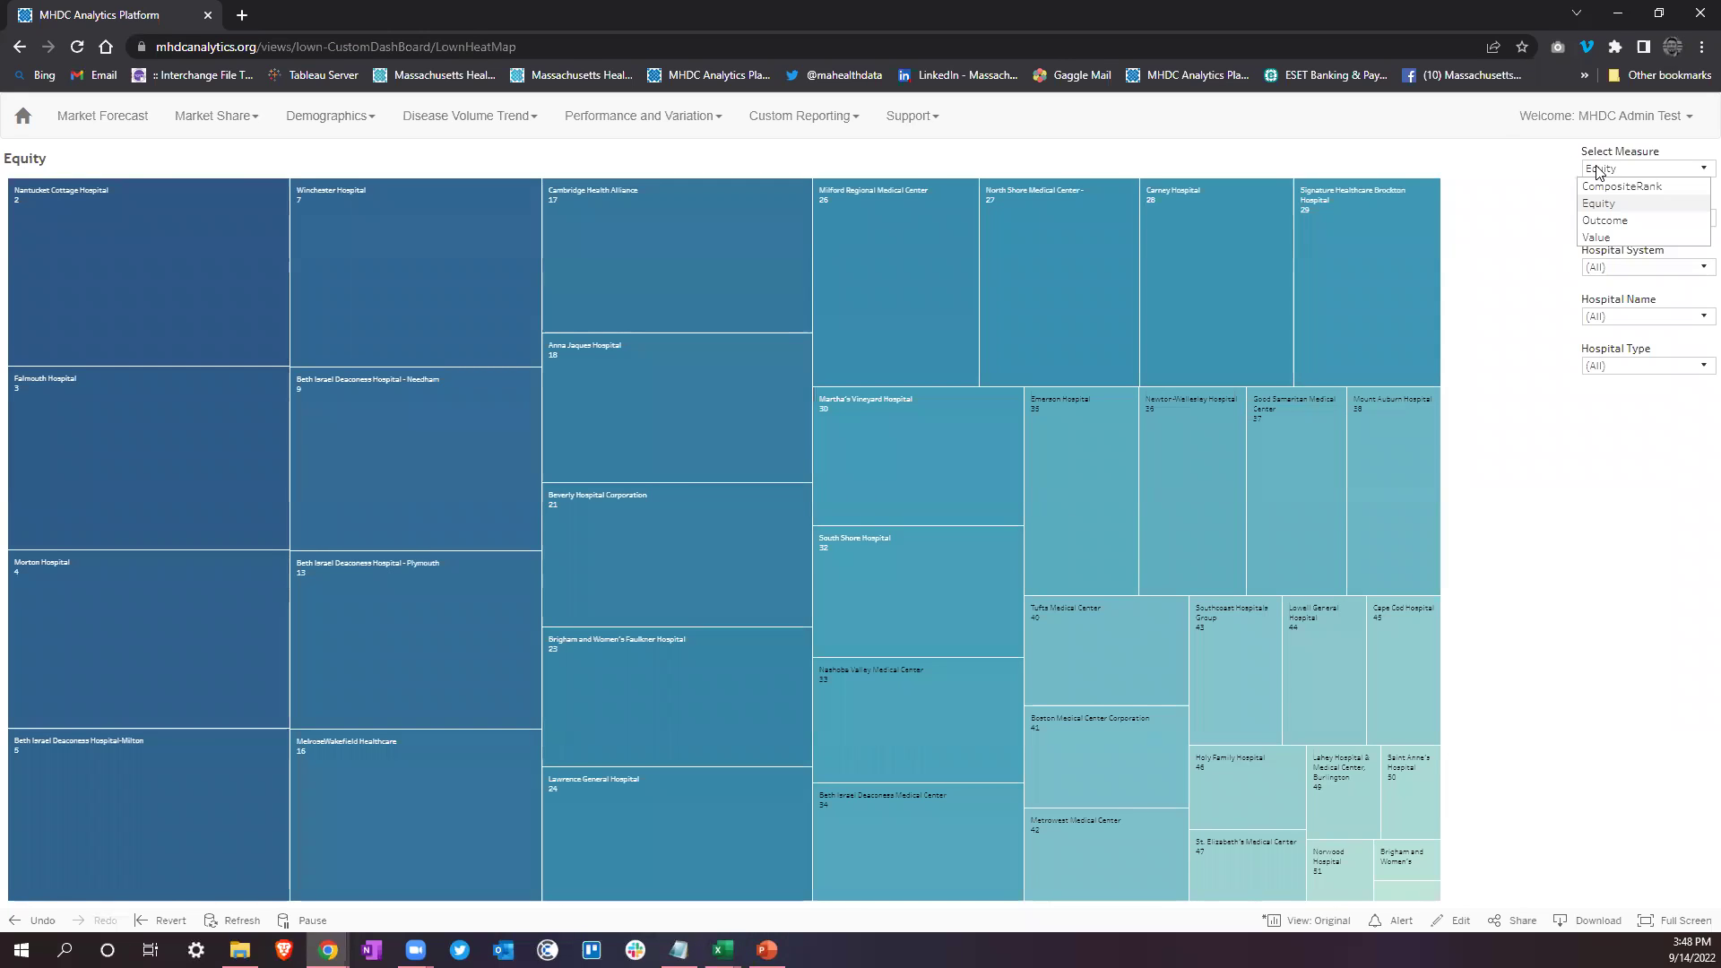
Step: Set the heat map measure to Value and read individual hospital tile tooltips
left_click(1621, 238)
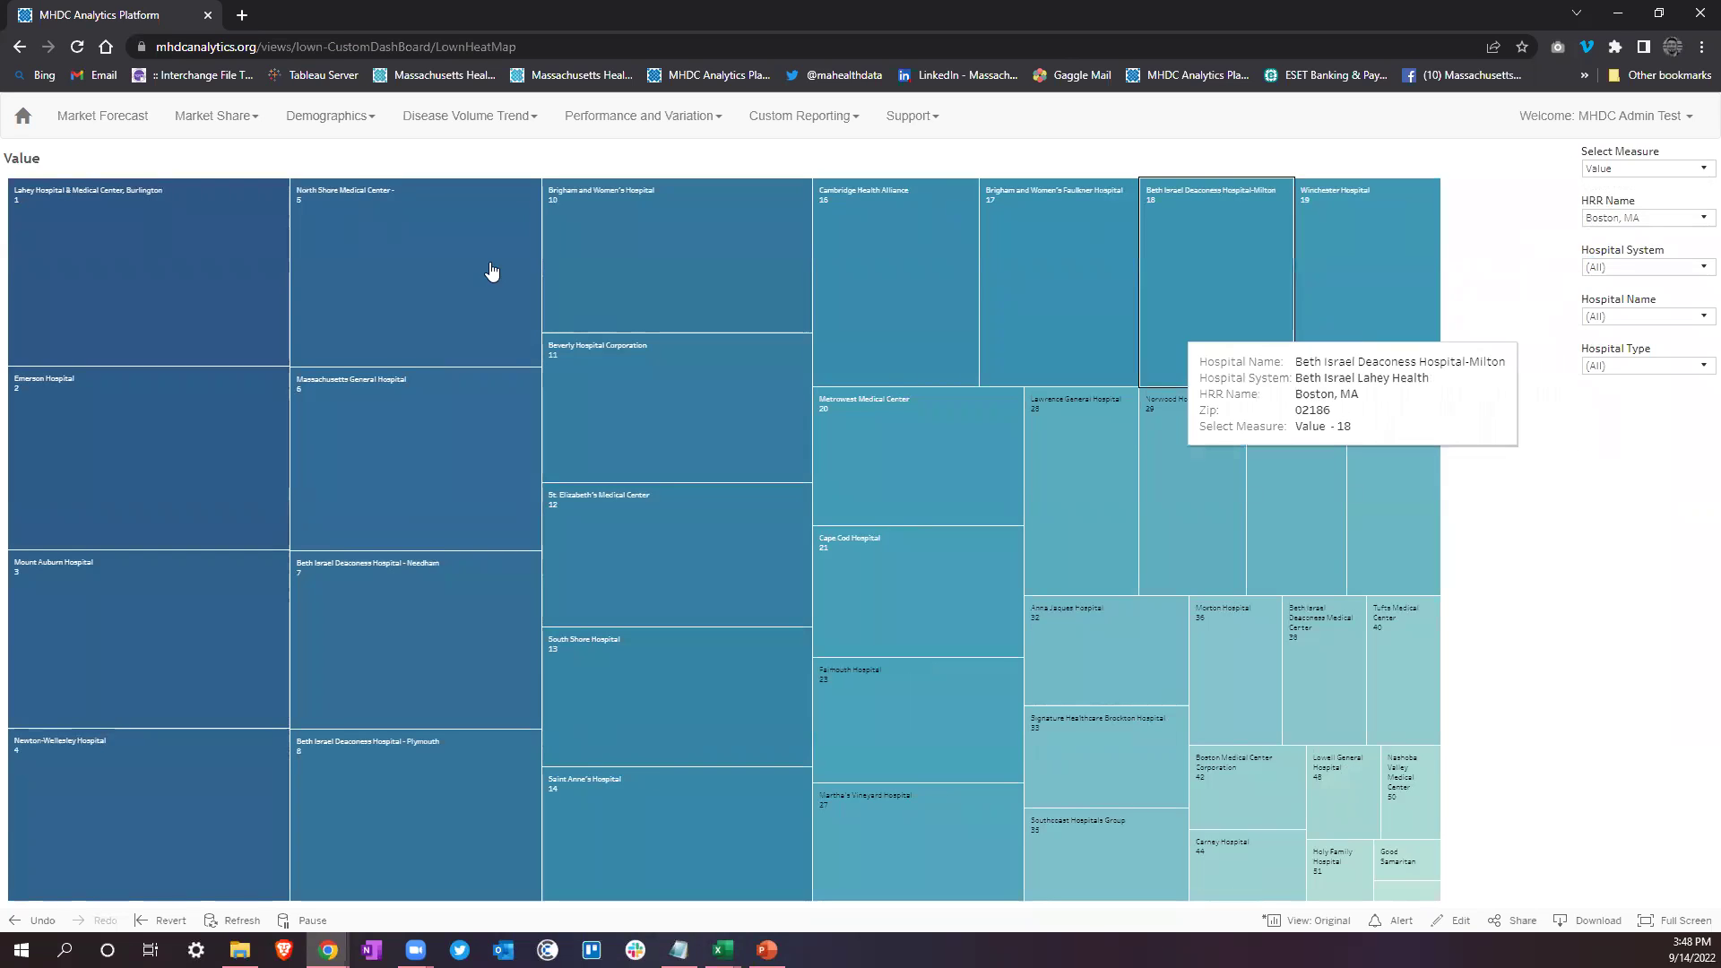
mouse_move(109, 282)
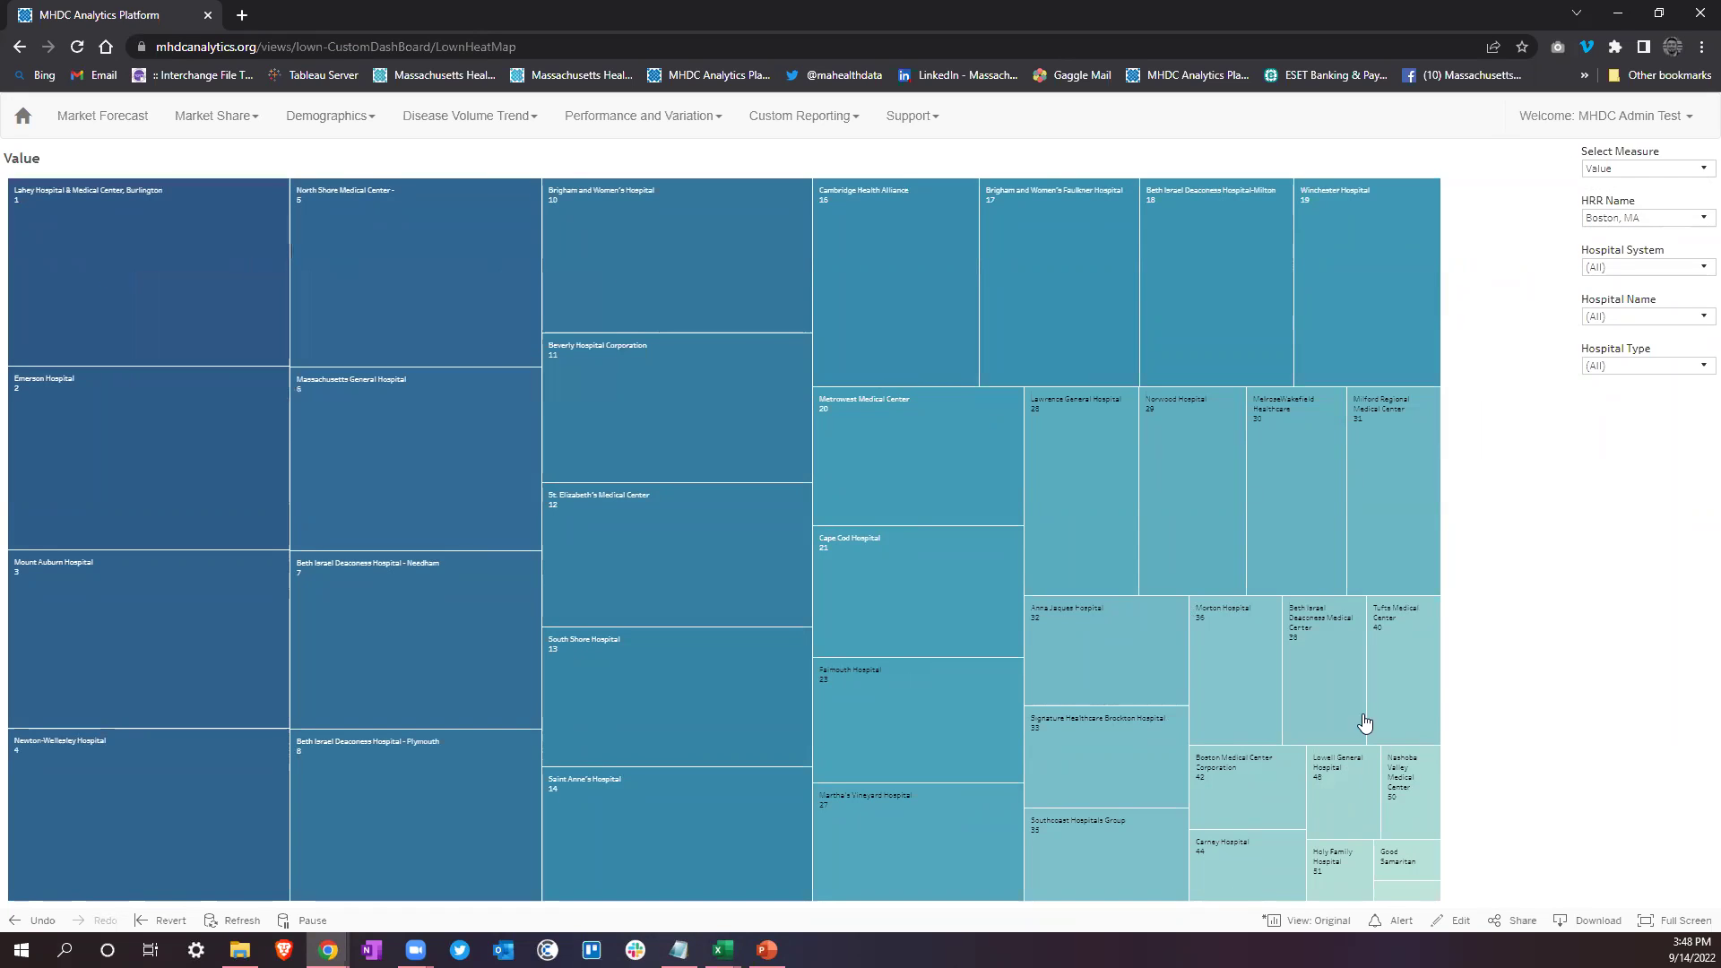
mouse_move(1412, 896)
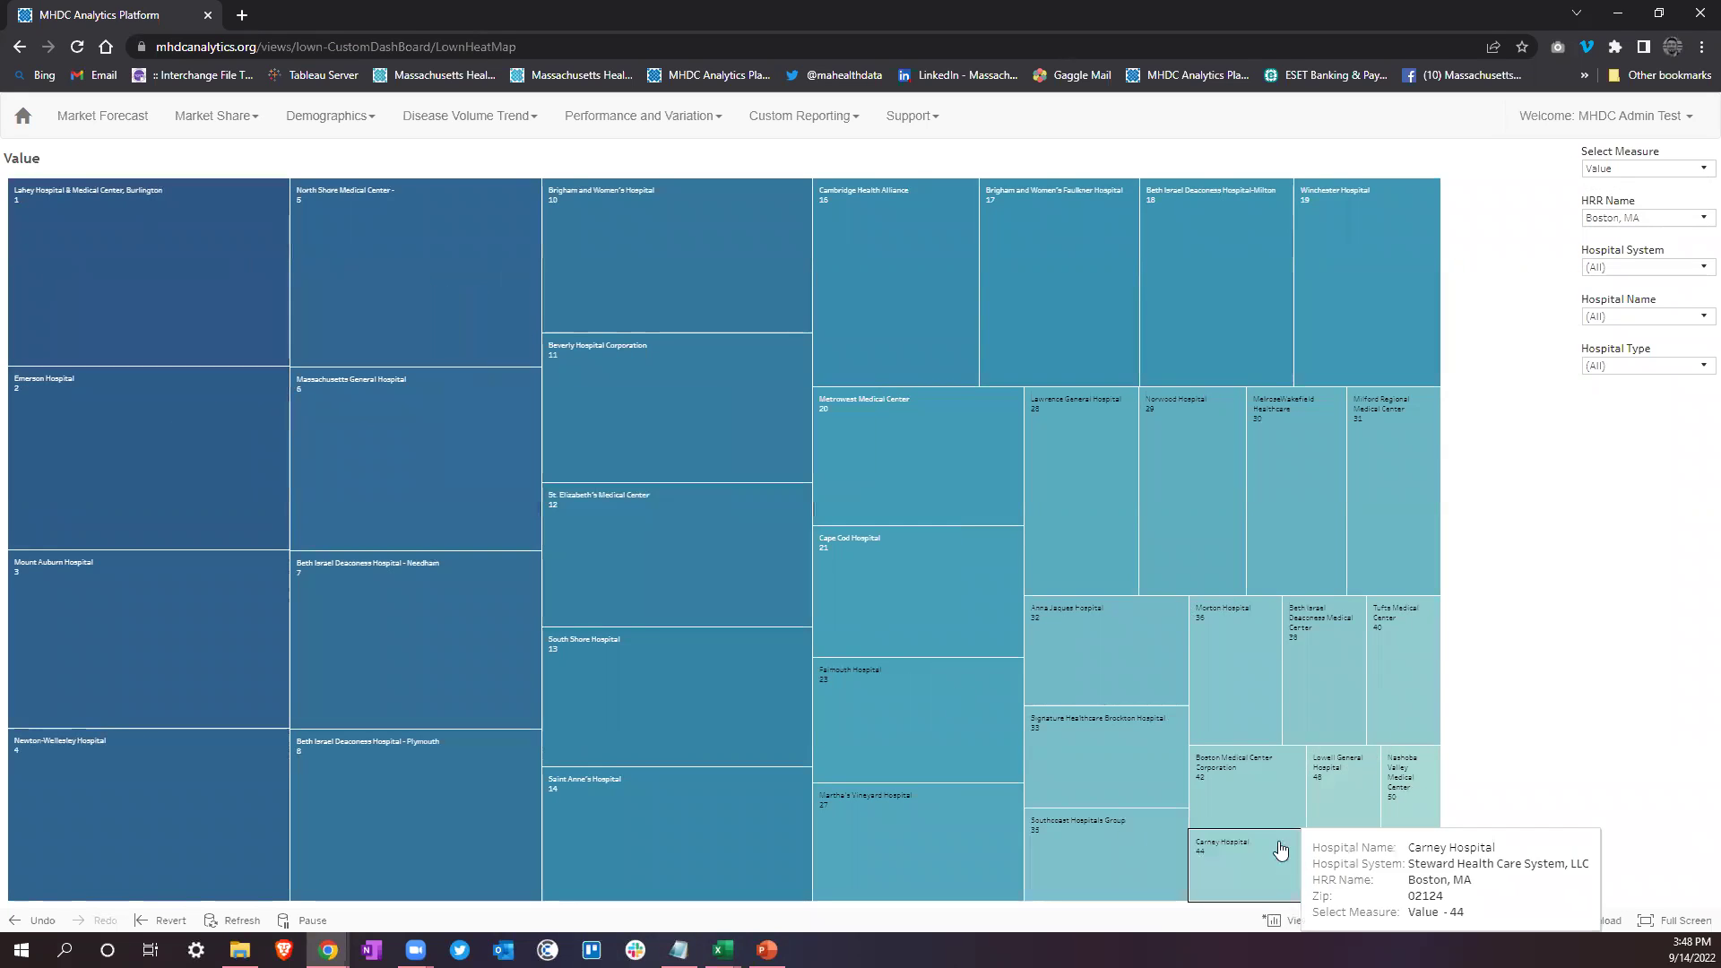
mouse_move(676, 537)
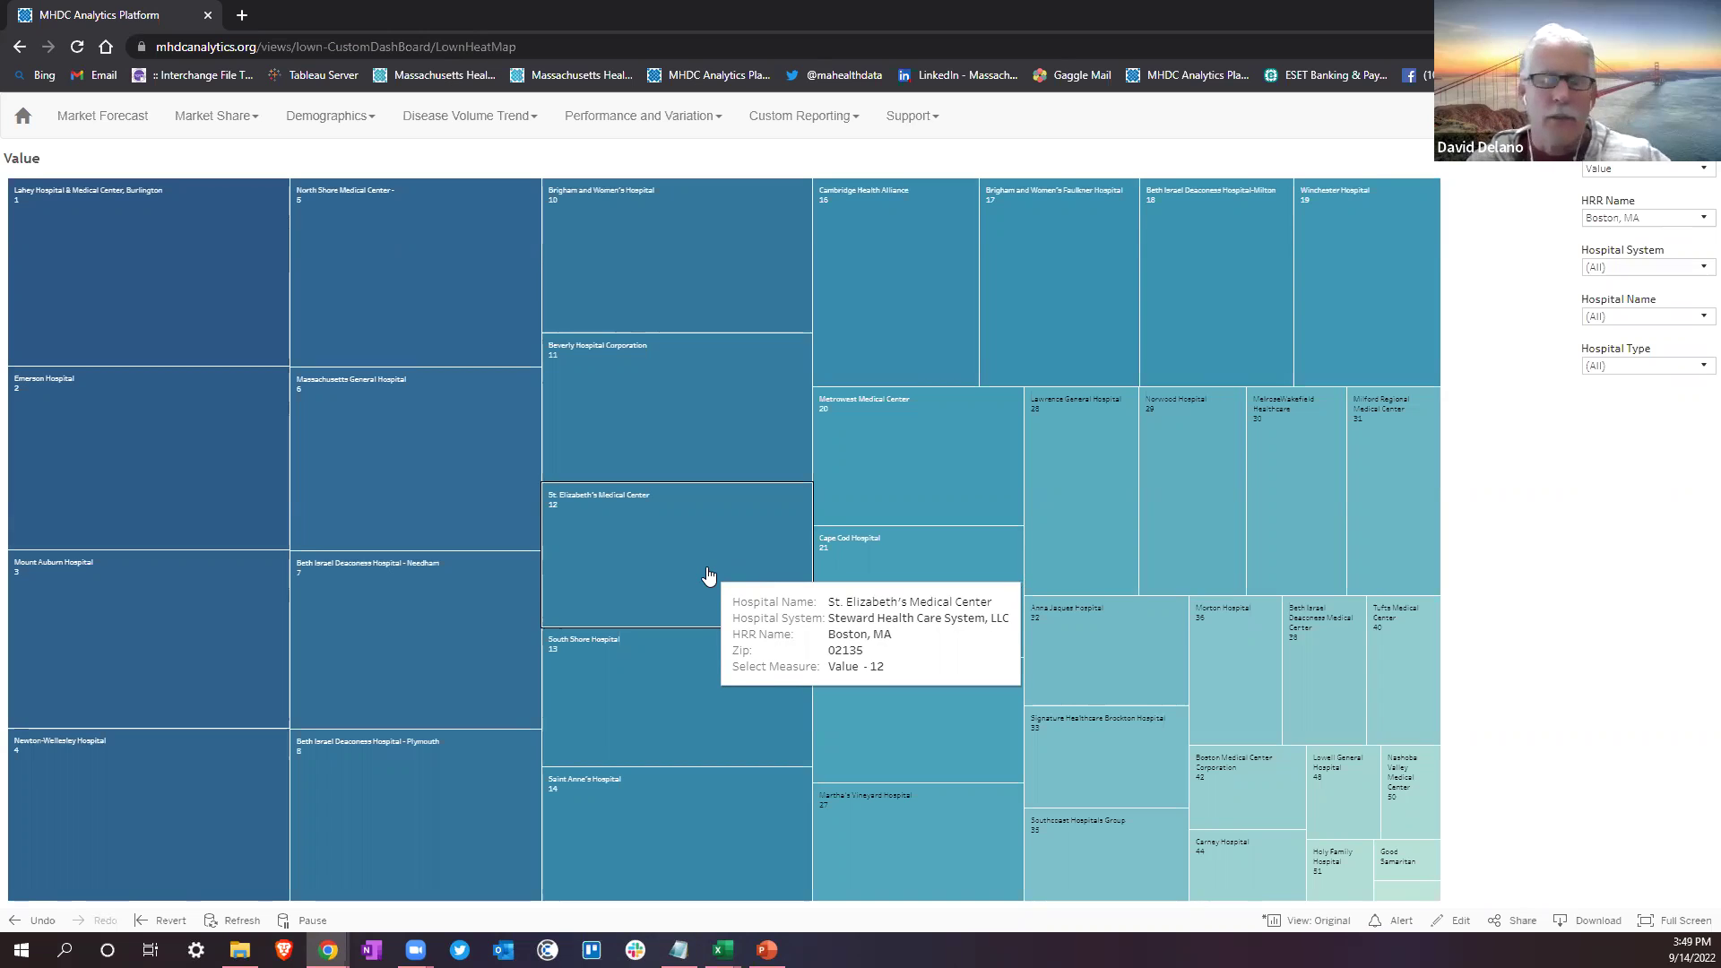
left_click(812, 124)
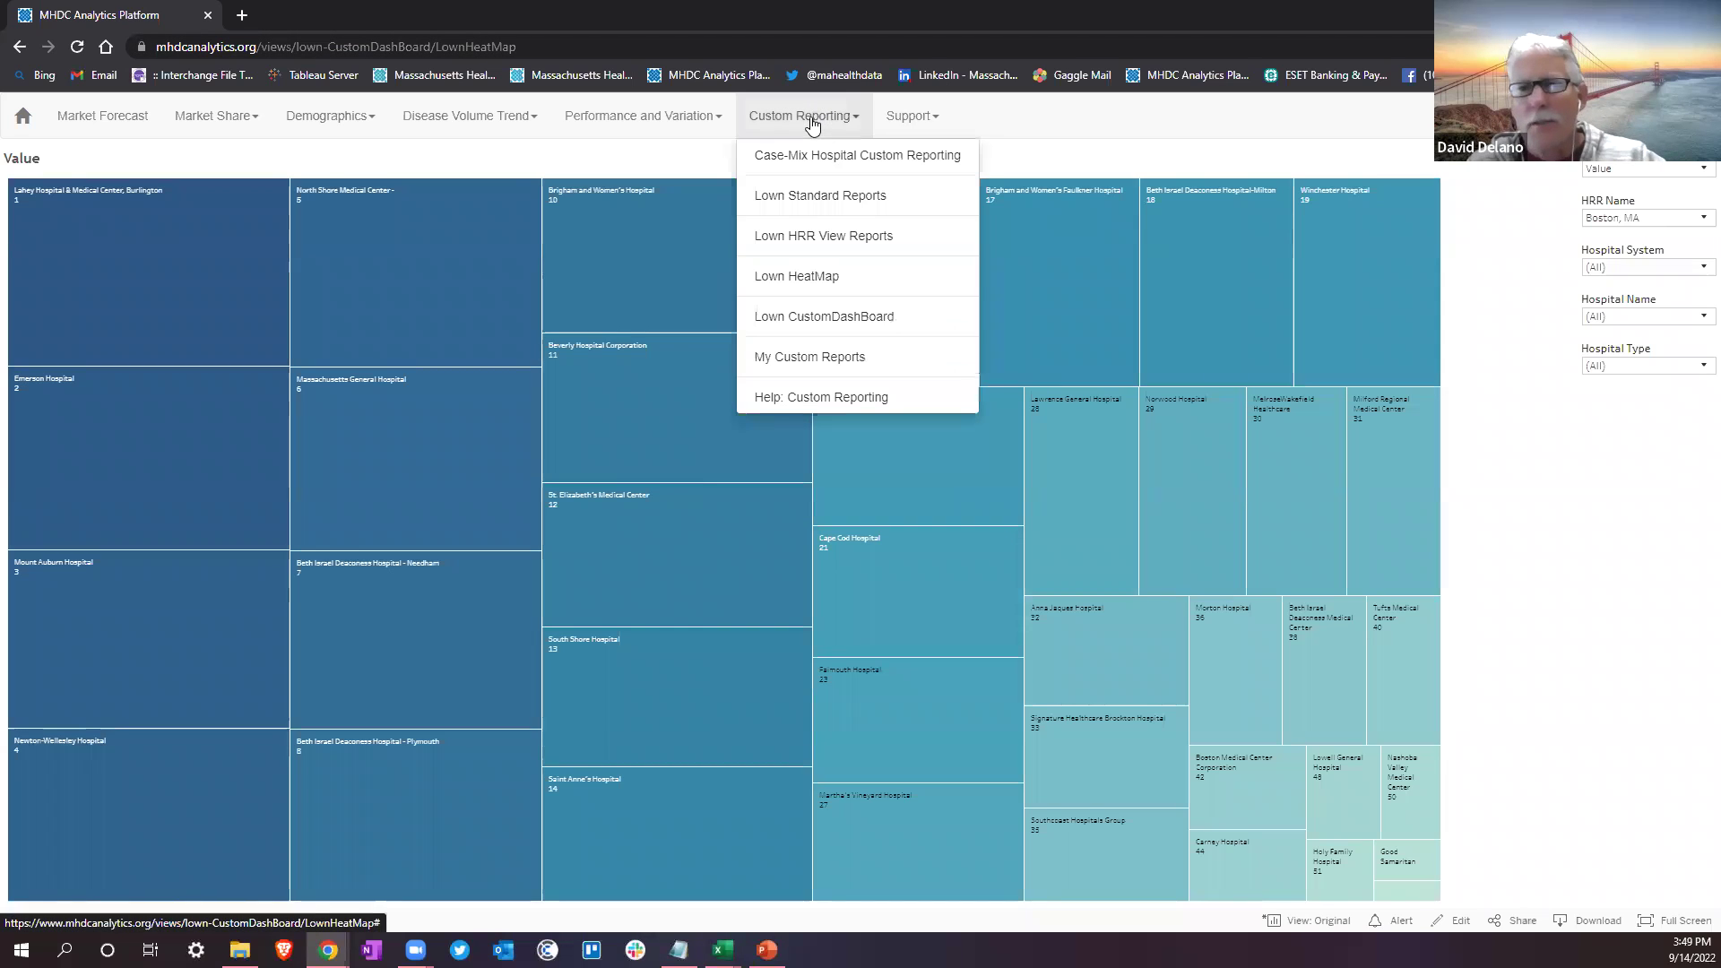
Step: Open the Lown CustomDashBoard report from the Custom Reporting list
left_click(883, 318)
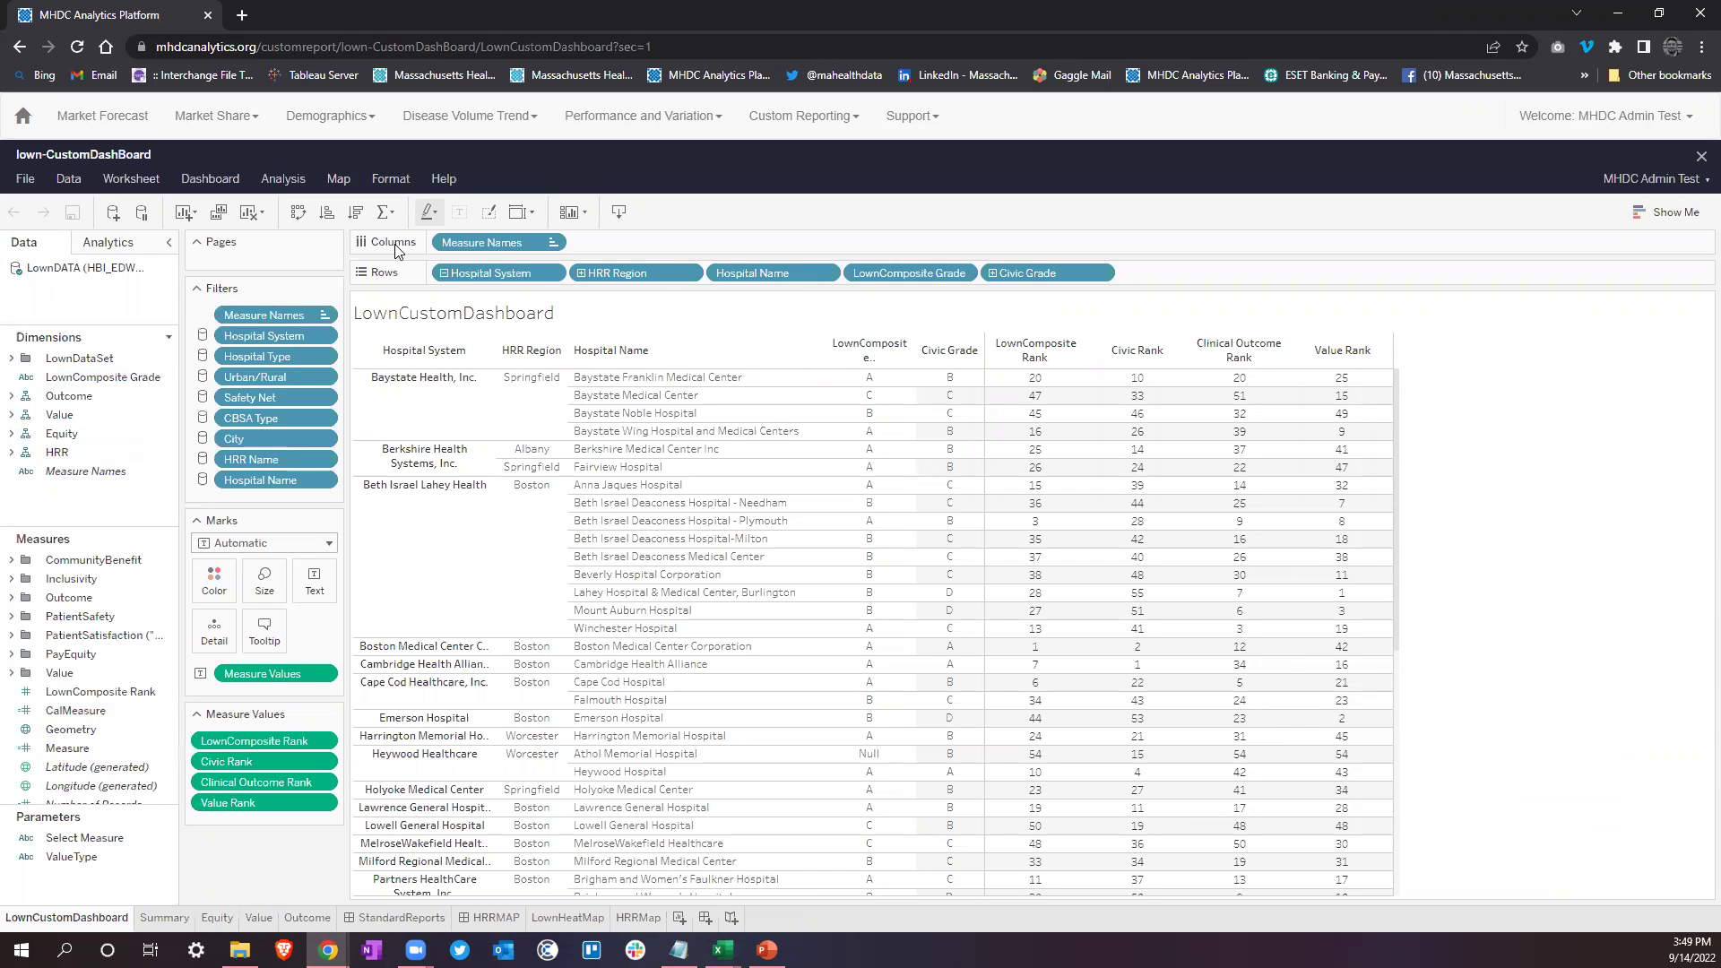
Step: Sort hospitals within each system by LownComposite Rank in ascending order, lowest rank first
left_click(632, 273)
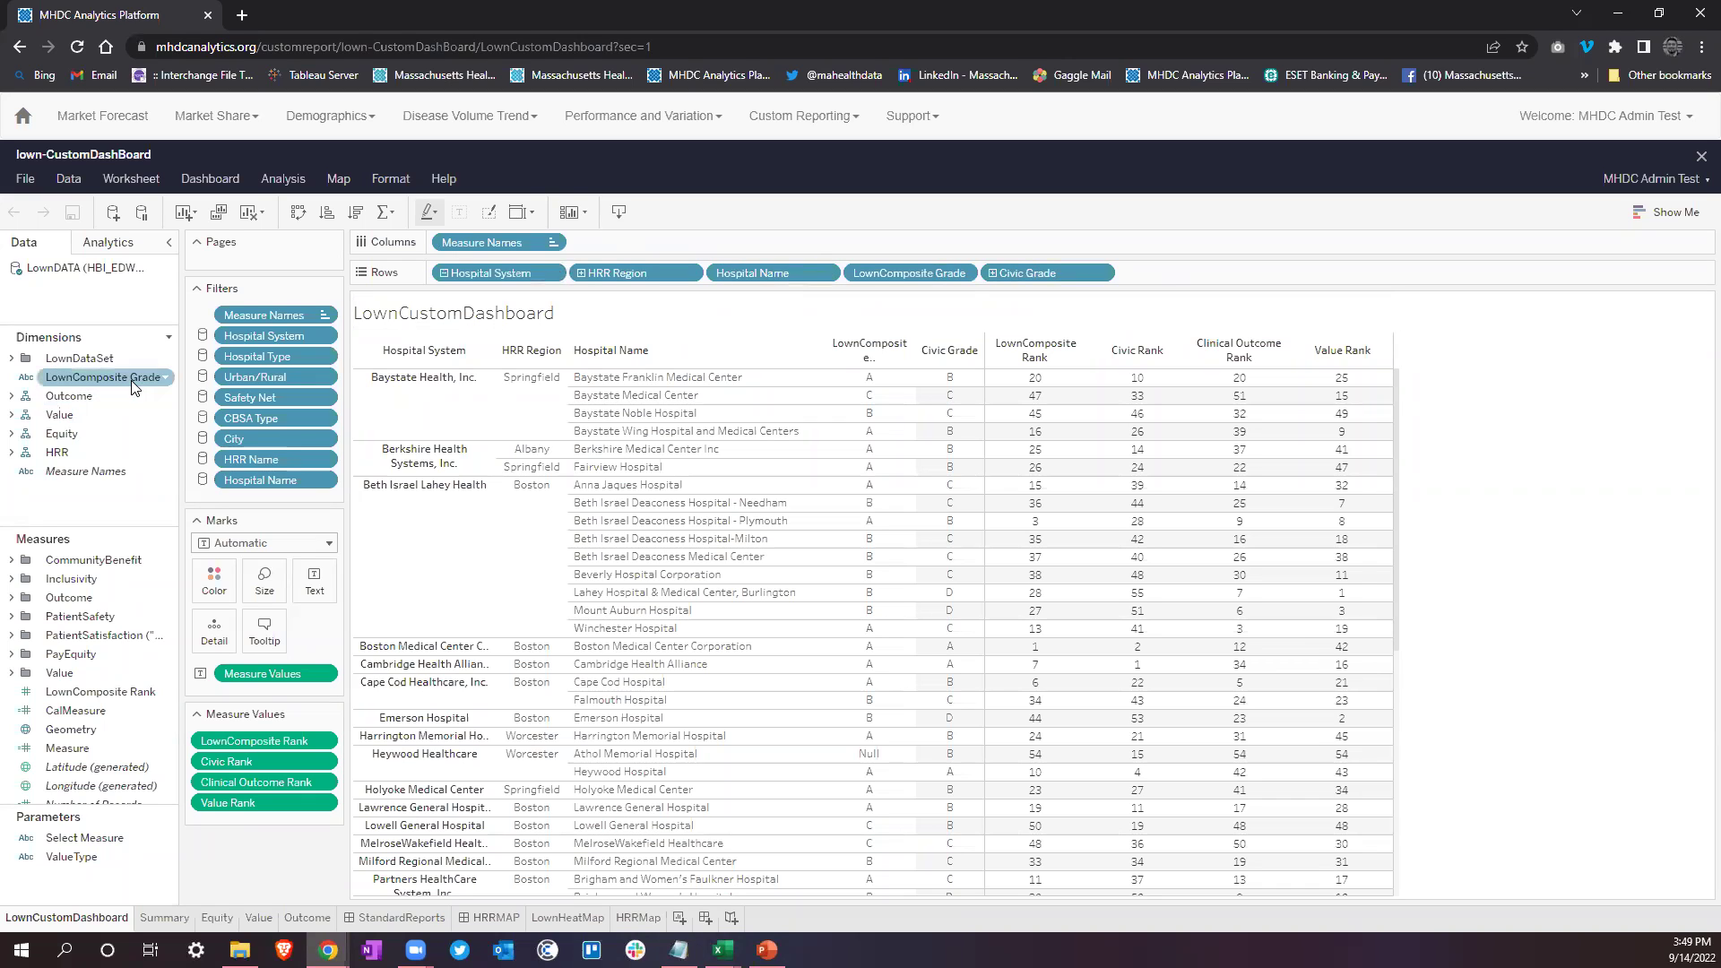
left_click(89, 417)
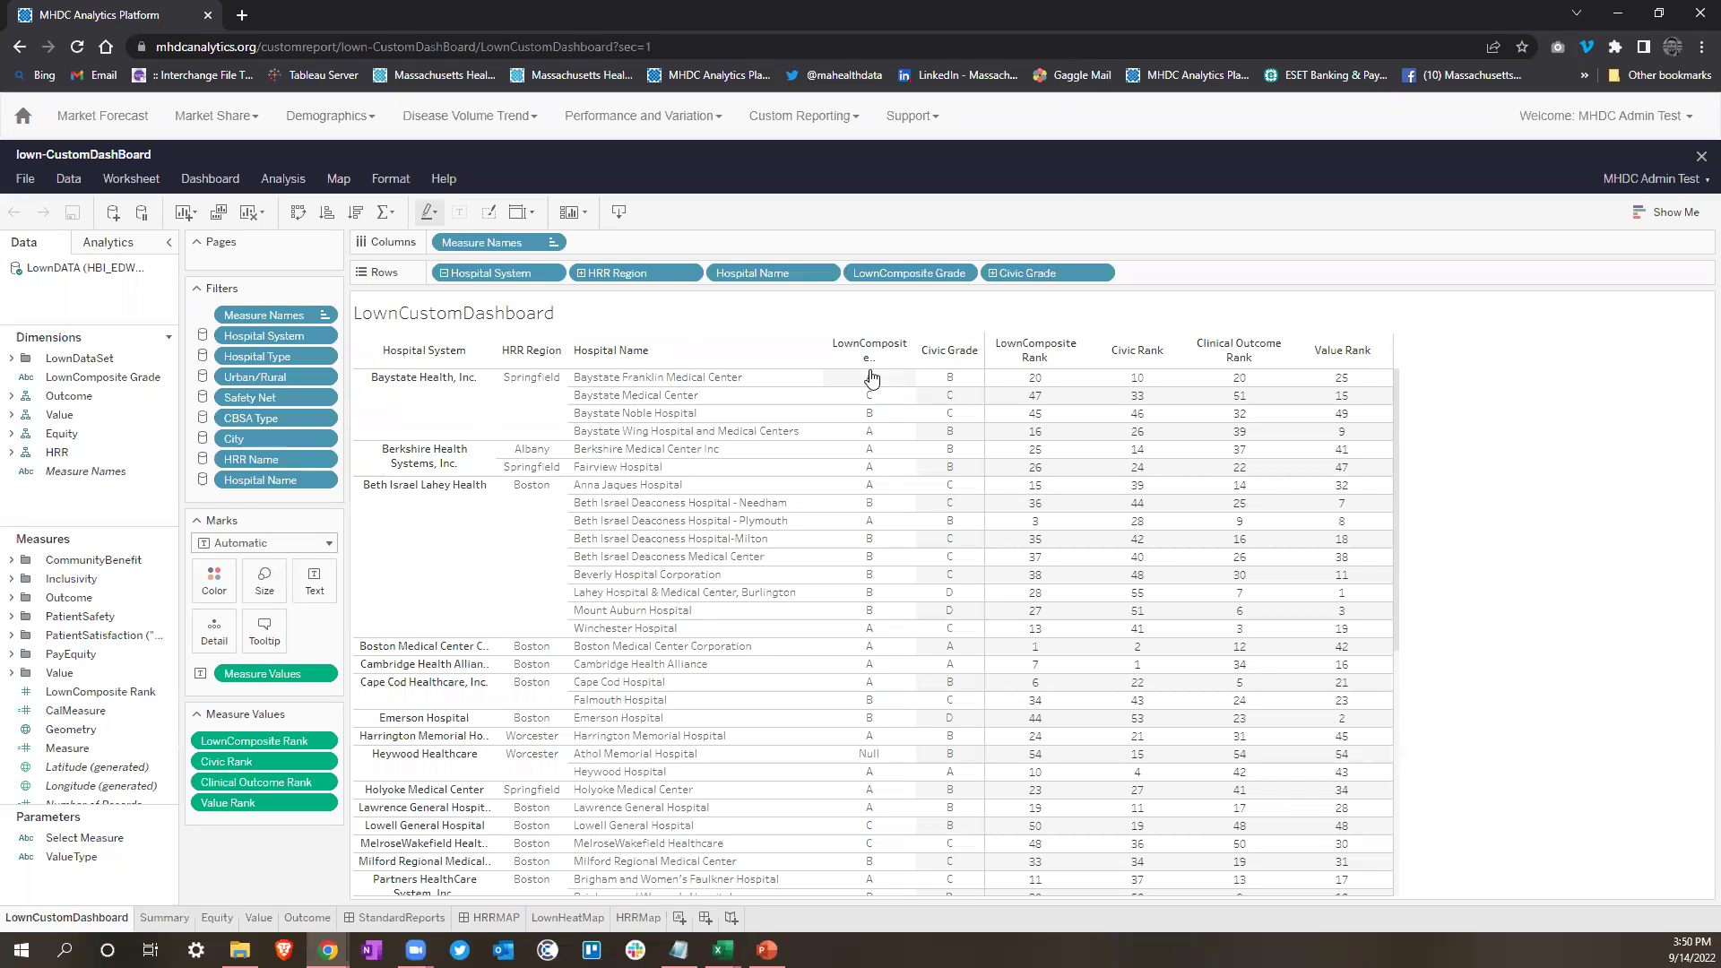
left_click(1076, 354)
left_click(1078, 355)
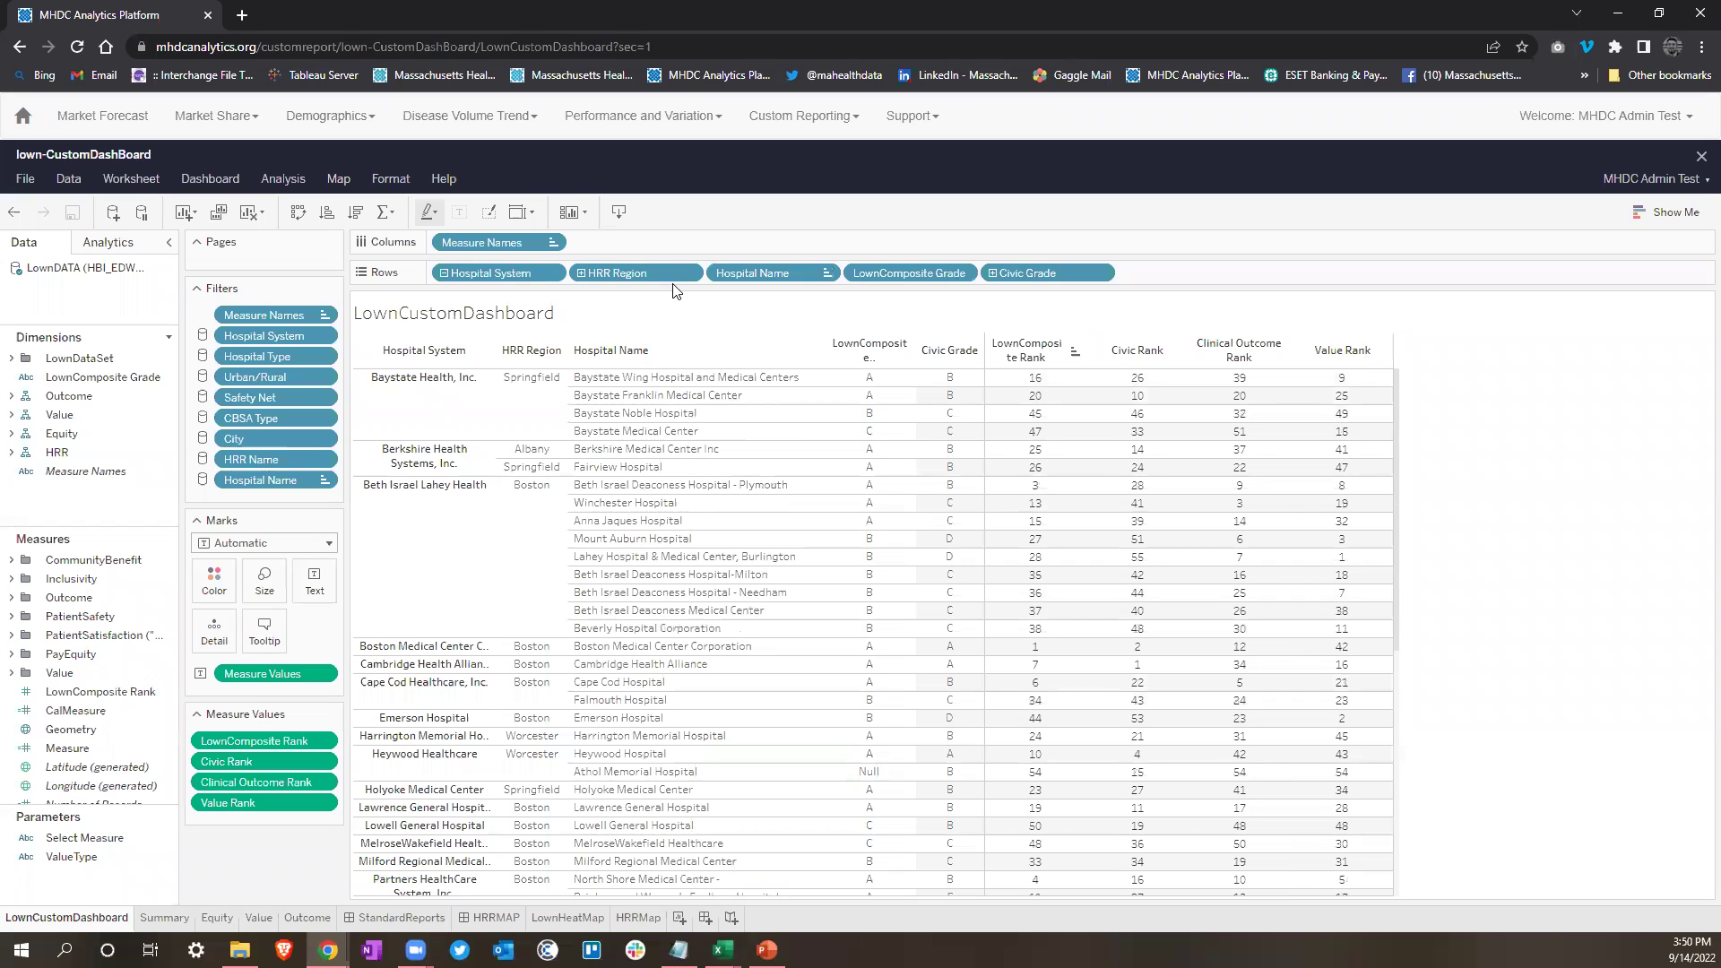
Step: Remove the Hospital System and HRR Region pills from the Rows shelf
left_click(554, 270)
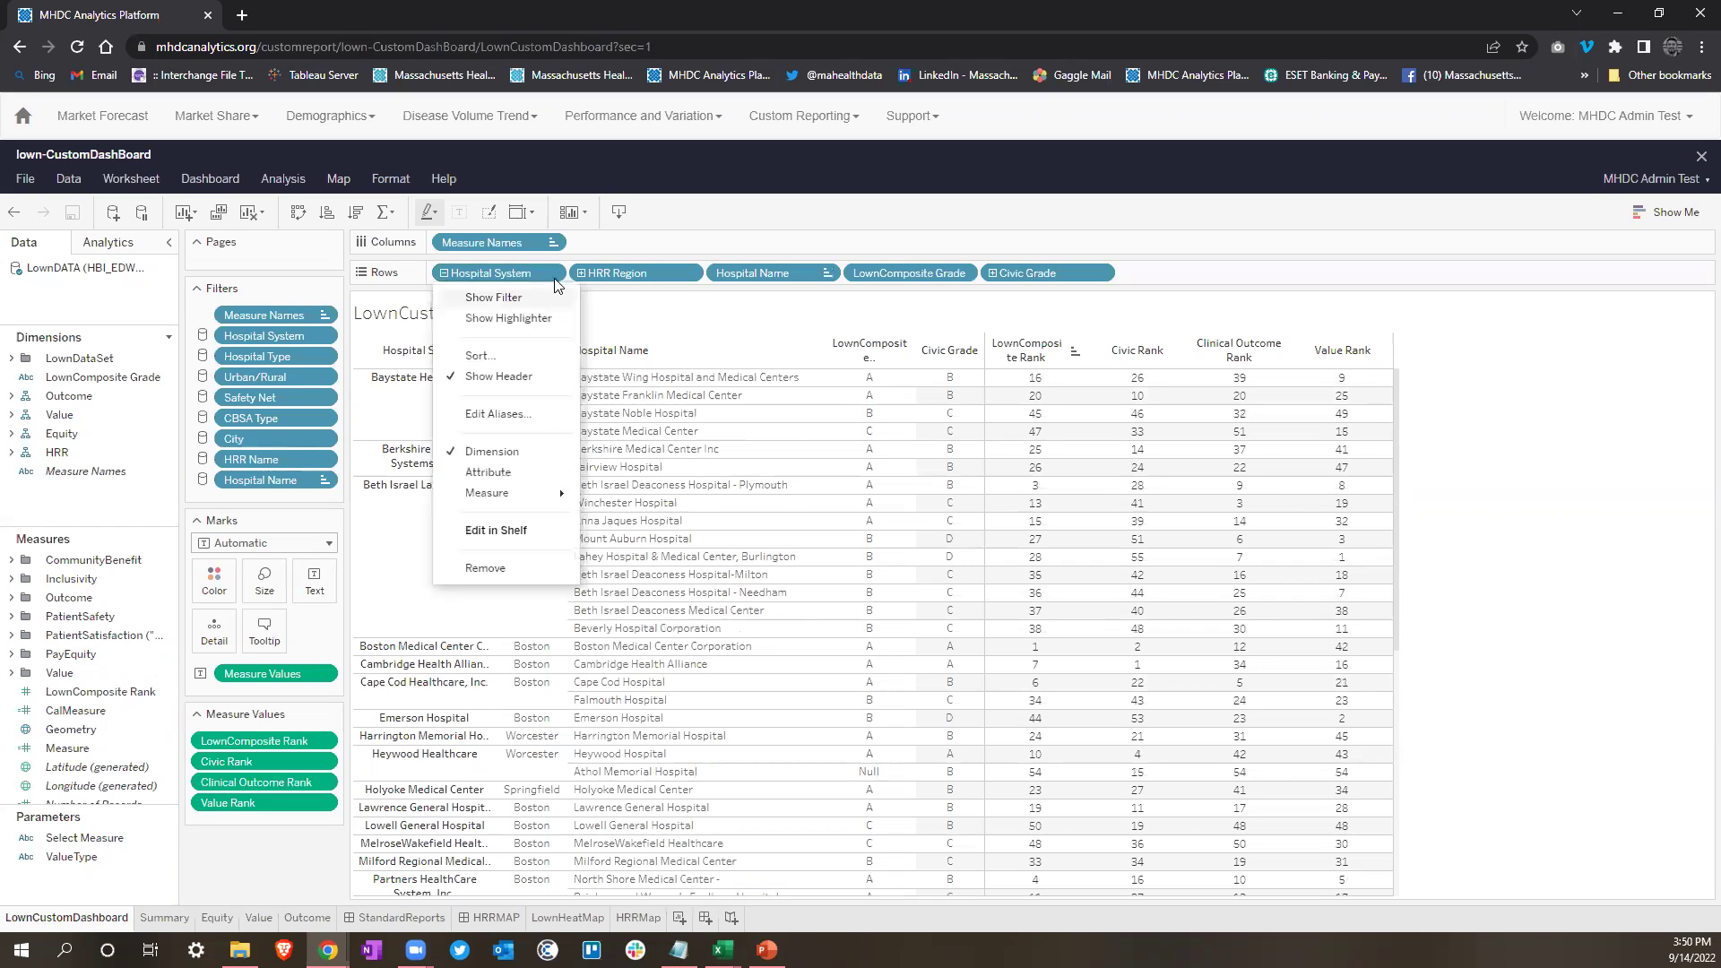
left_click(495, 570)
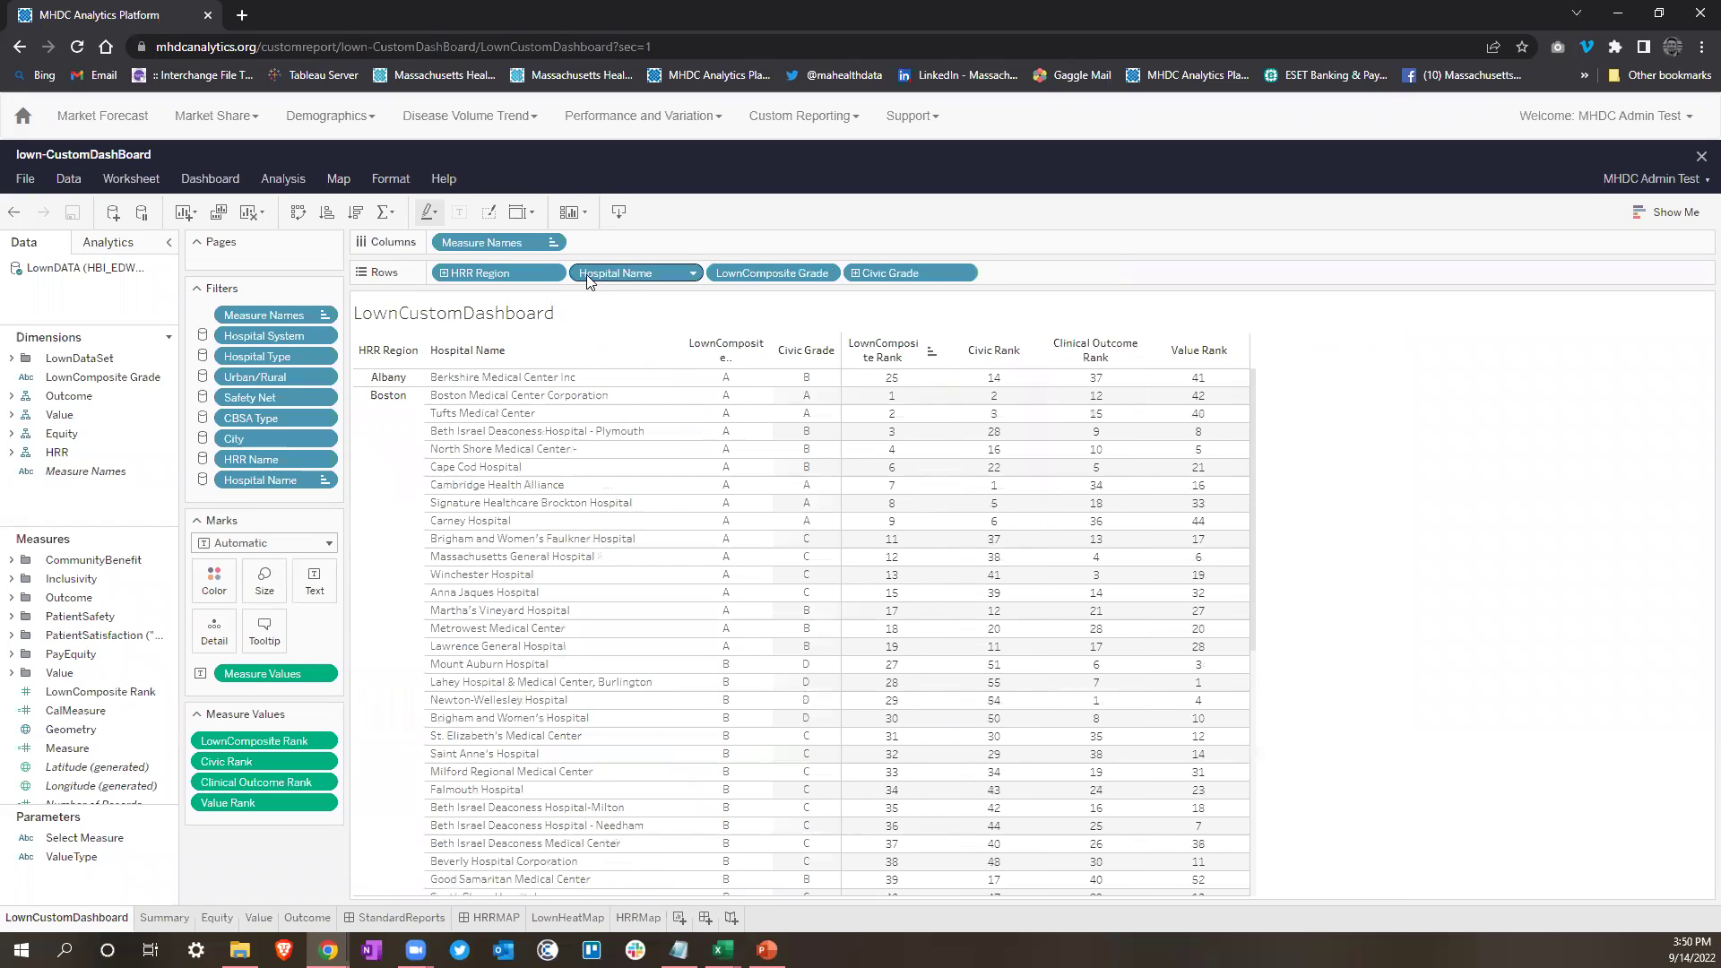
left_click(556, 269)
left_click(498, 562)
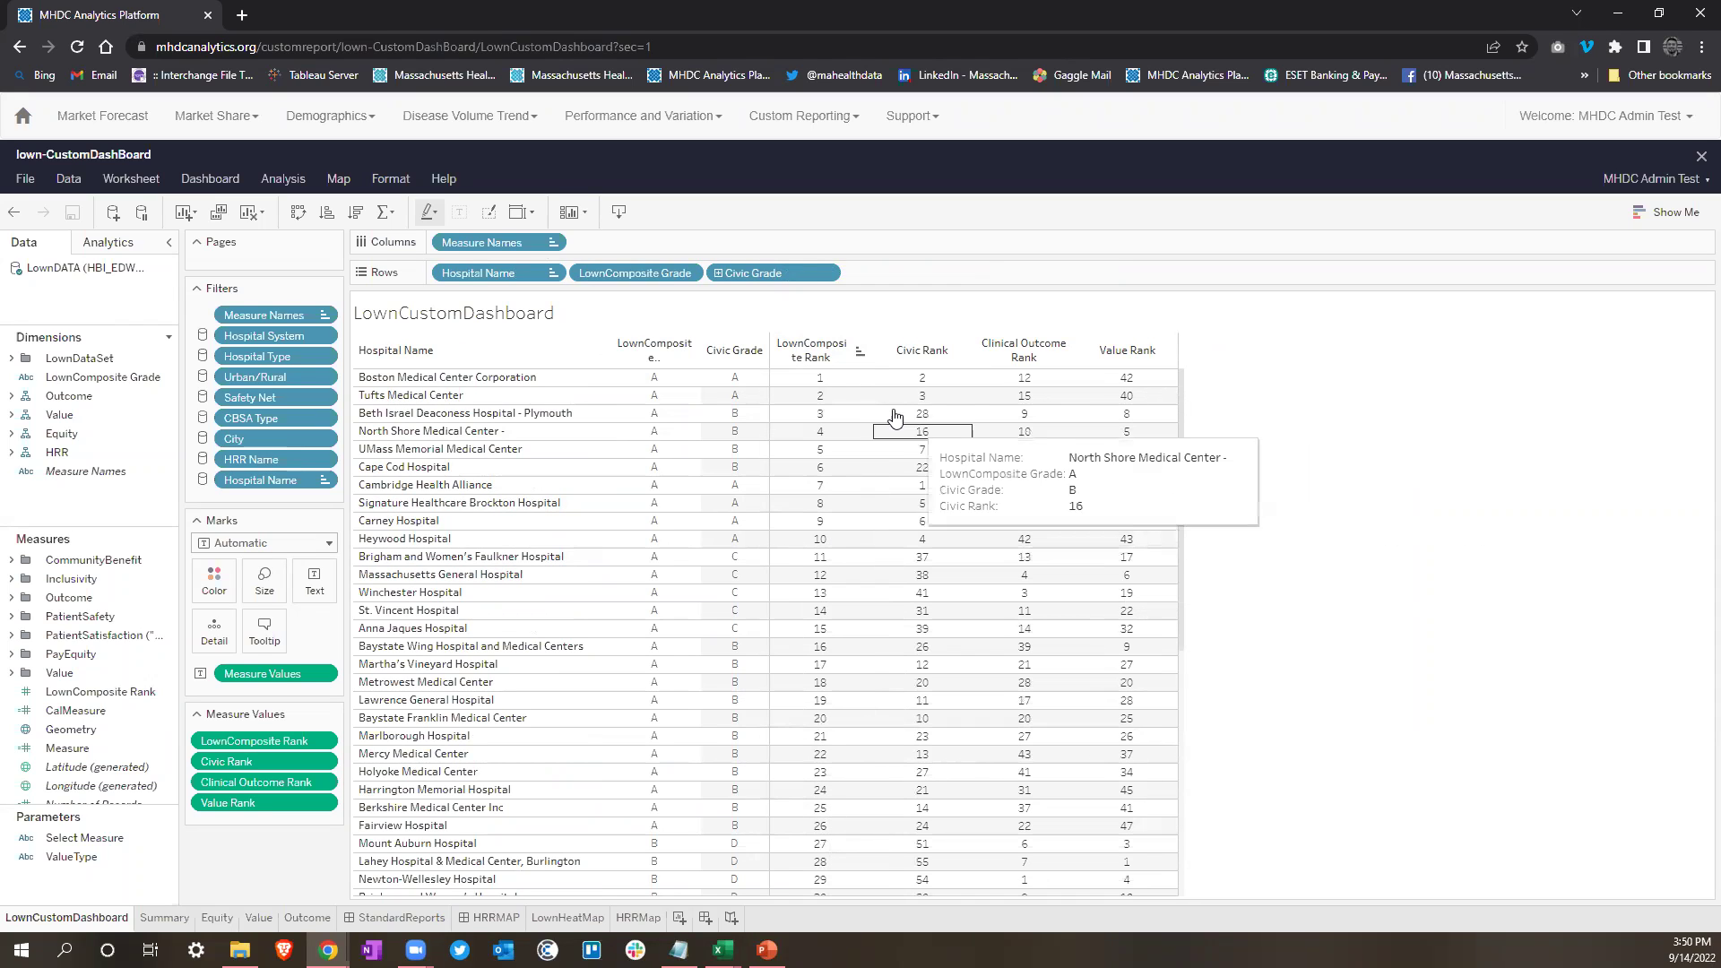
Step: Expand the PayEquity measures and add Pay Equity Rank to Measure Values after LownComposite Rank
left_click(11, 658)
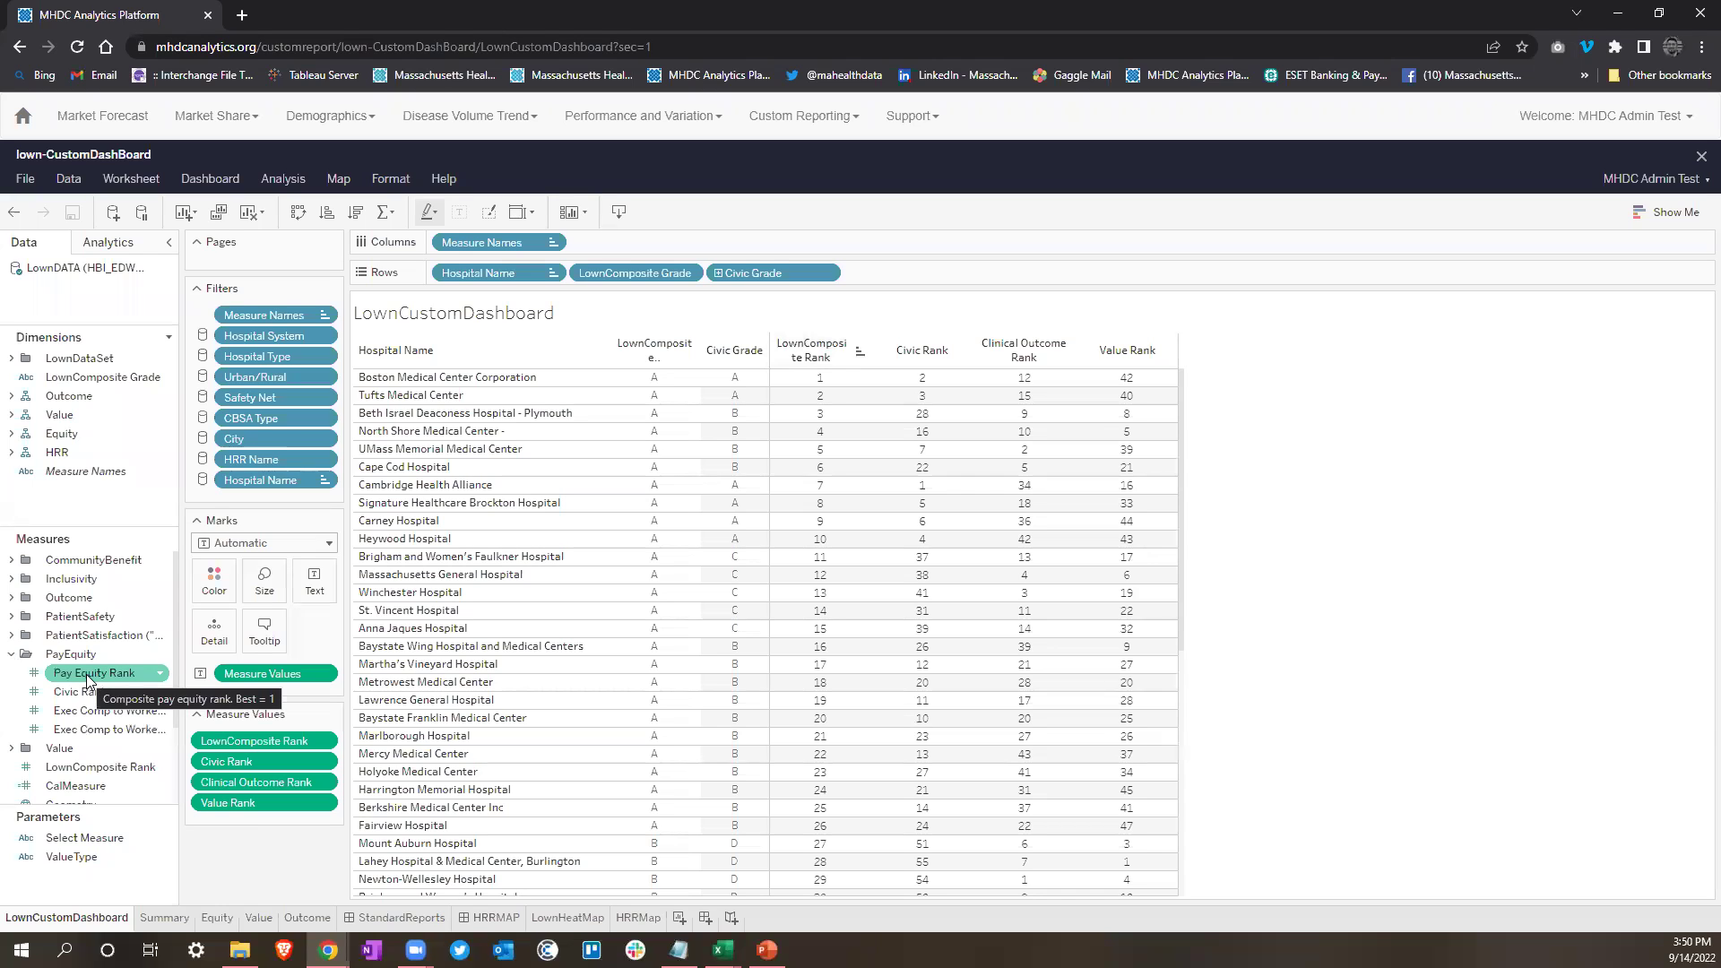
left_click_drag(86, 674, 271, 761)
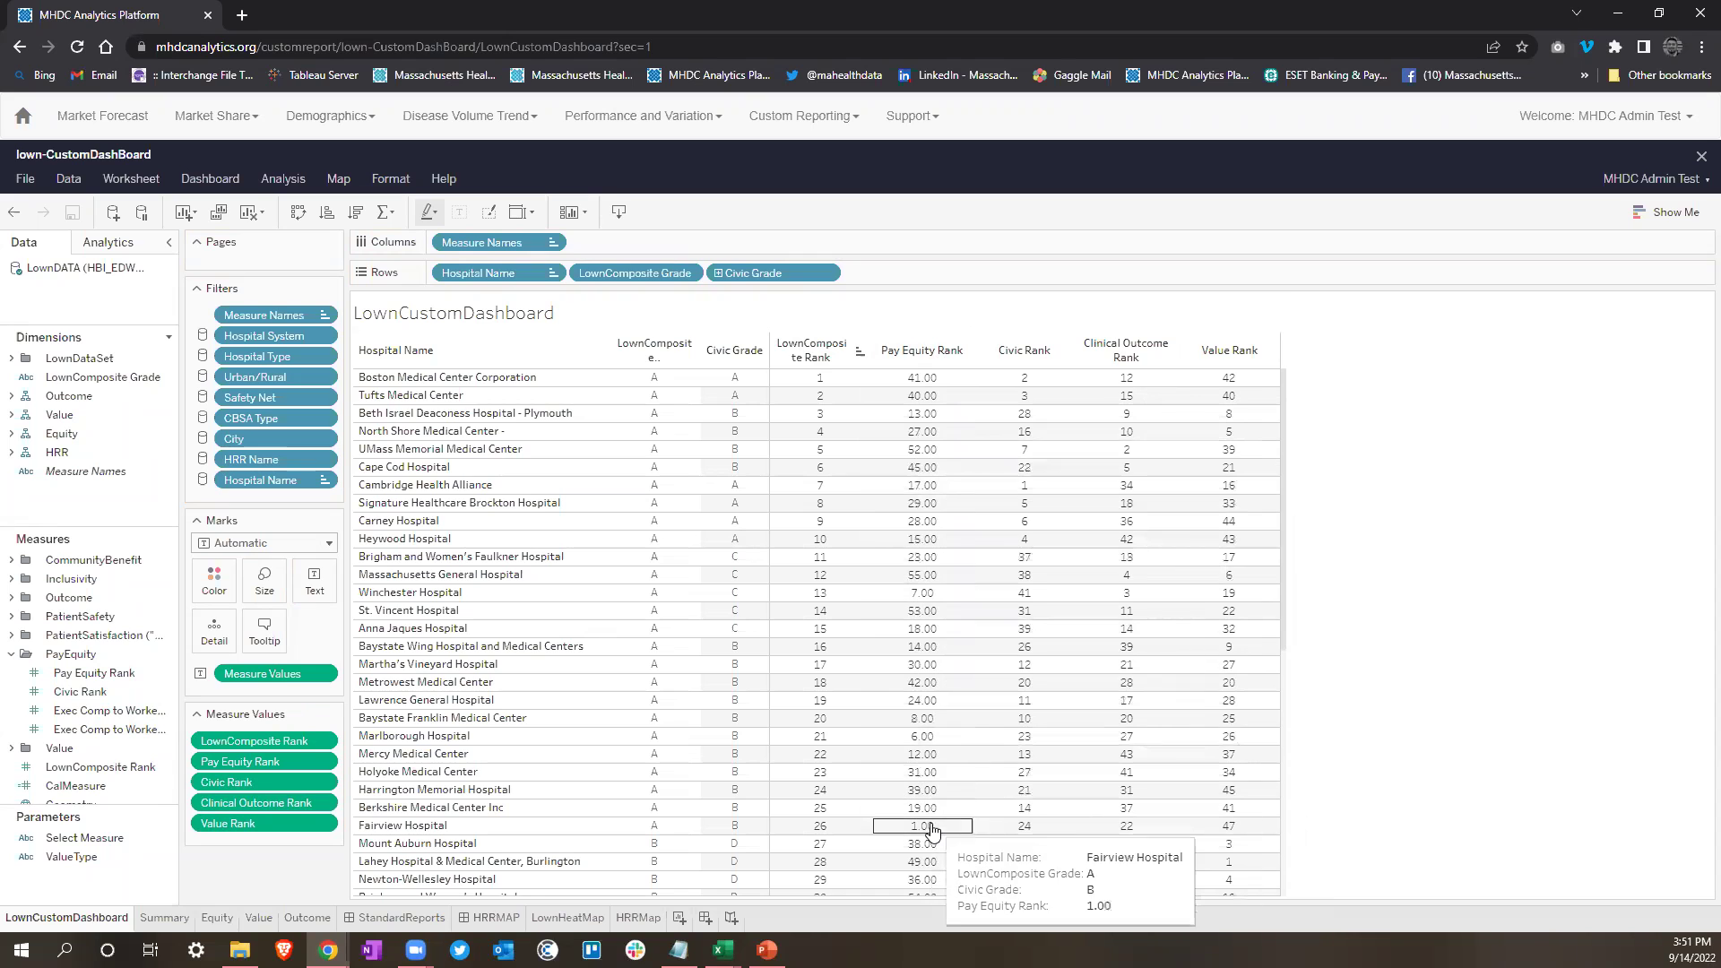
scroll(933, 829, "down", 3)
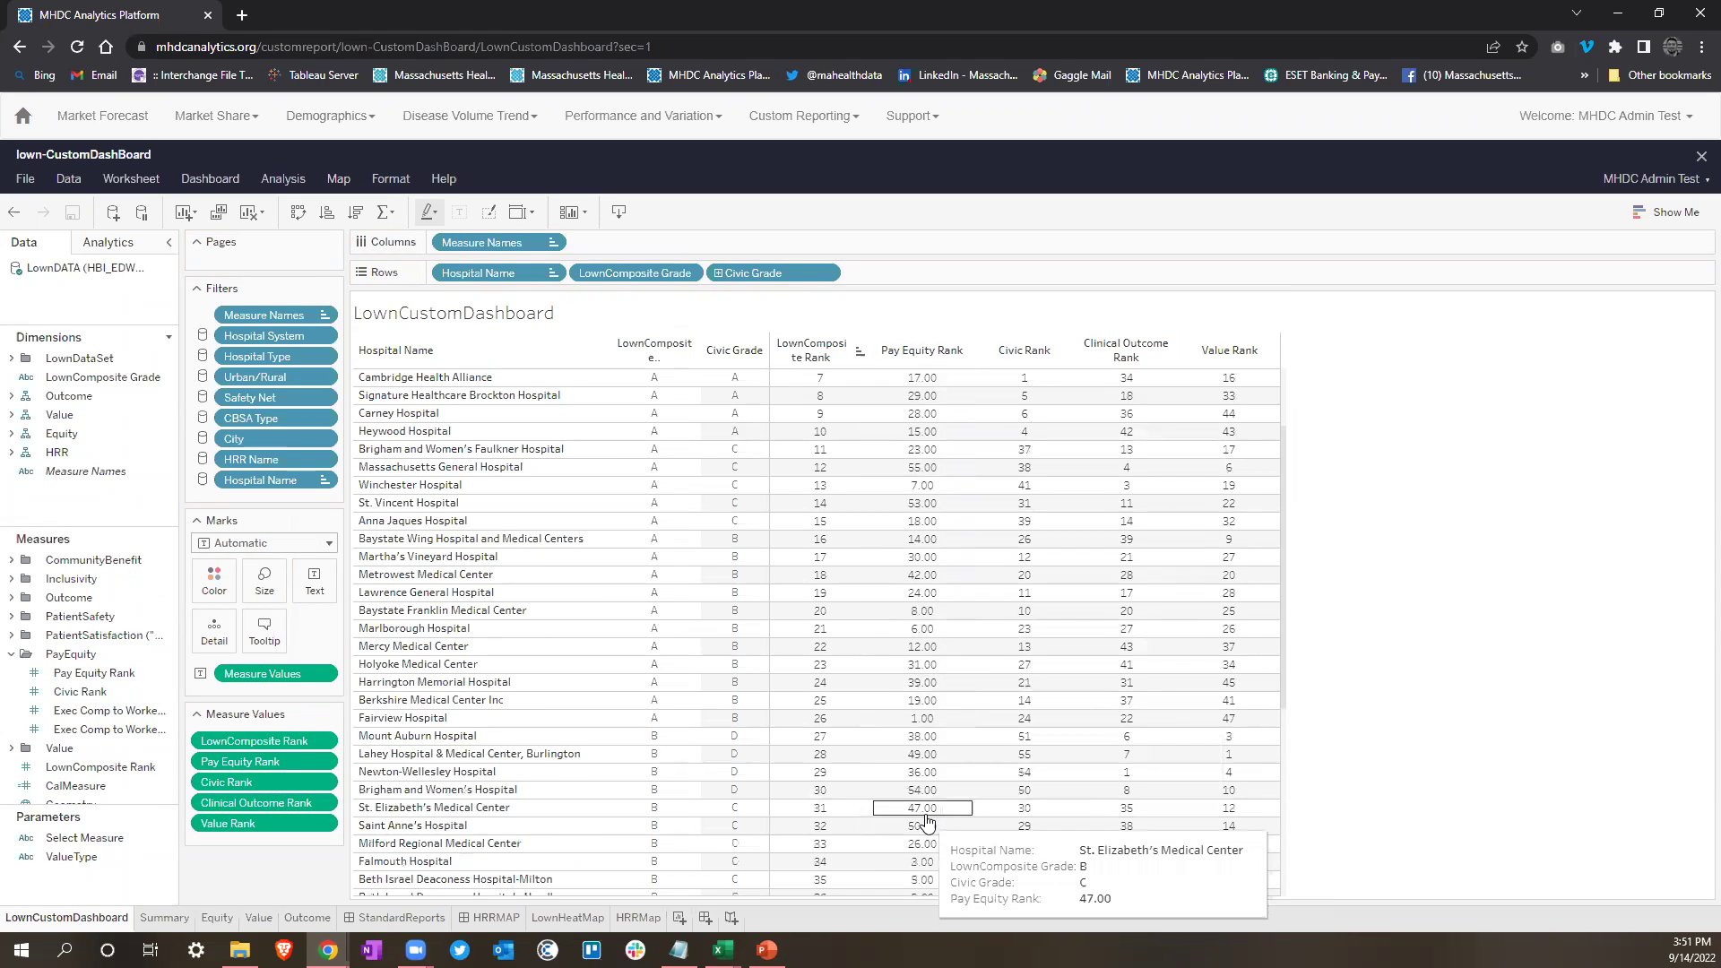
scroll(928, 822, "down", 3)
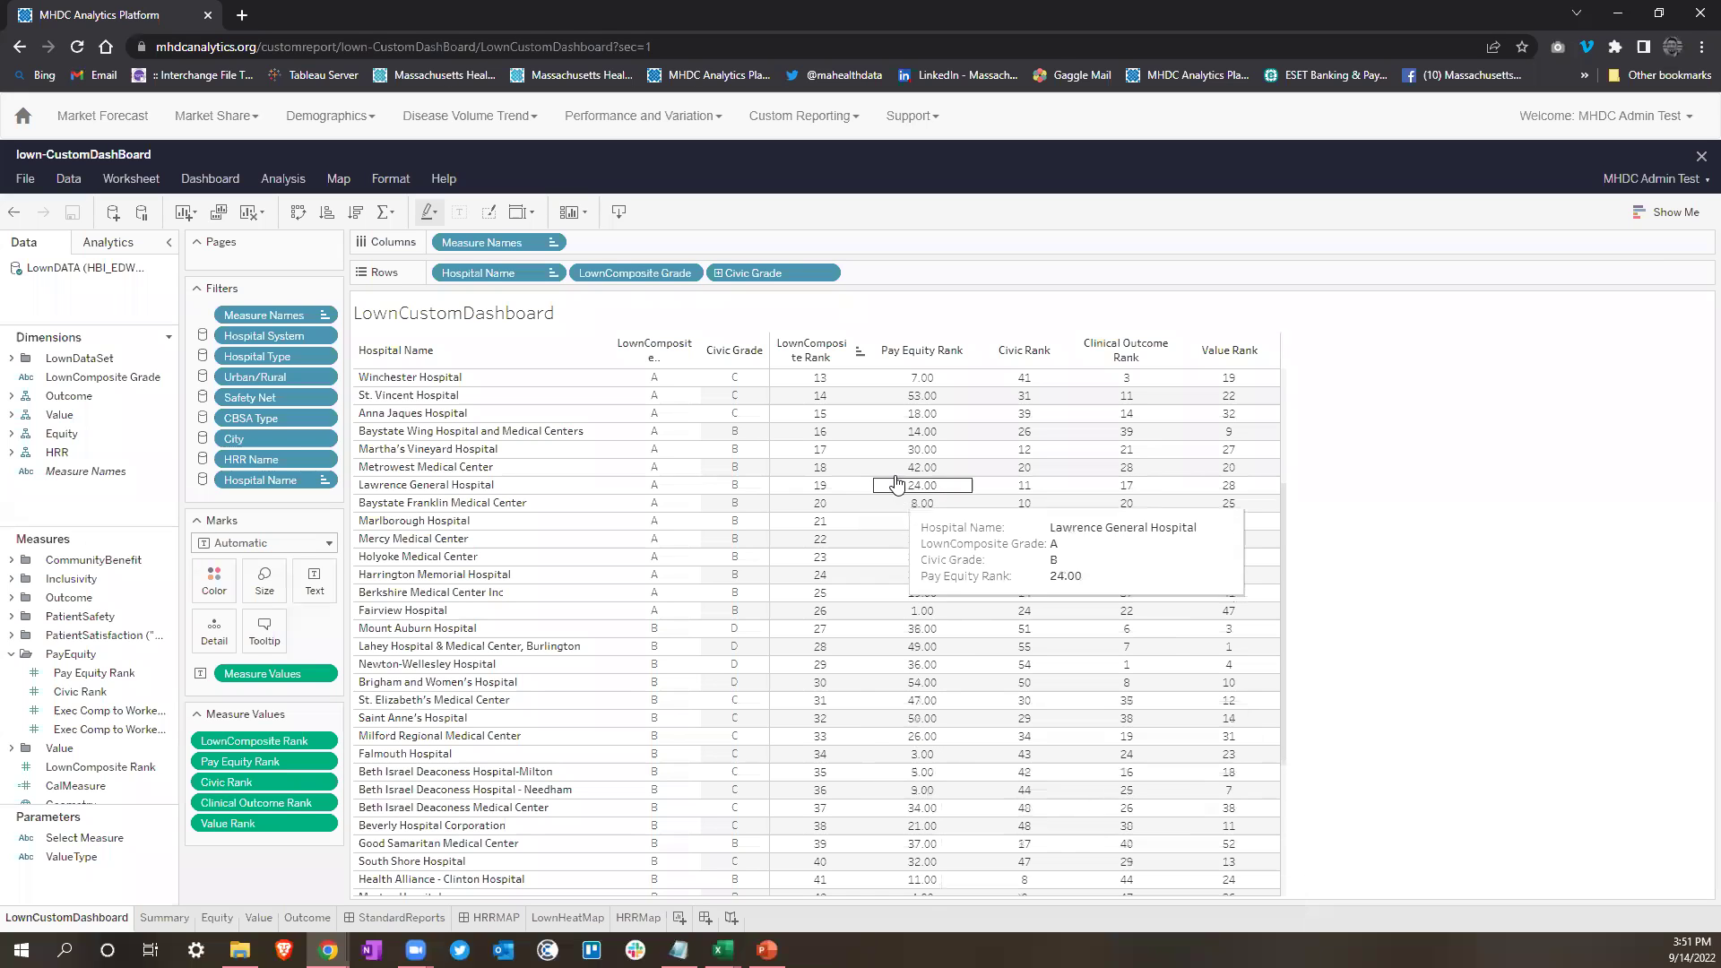
scroll(919, 430, "down", 6)
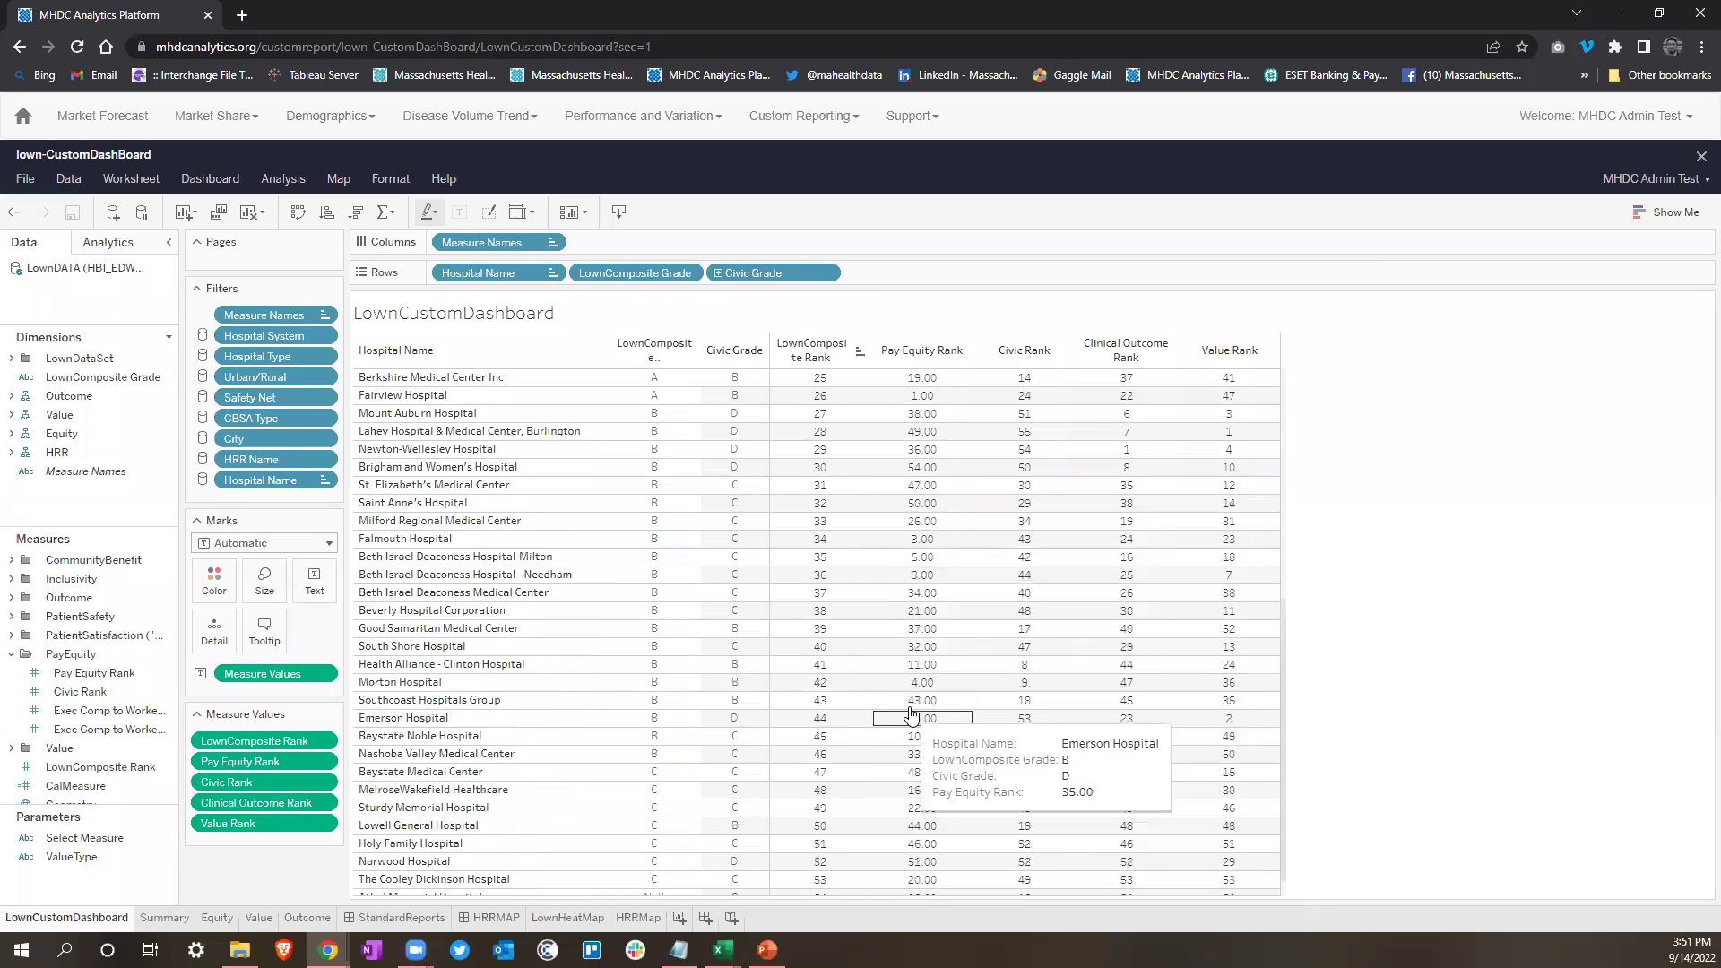
scroll(923, 717, "up", 12)
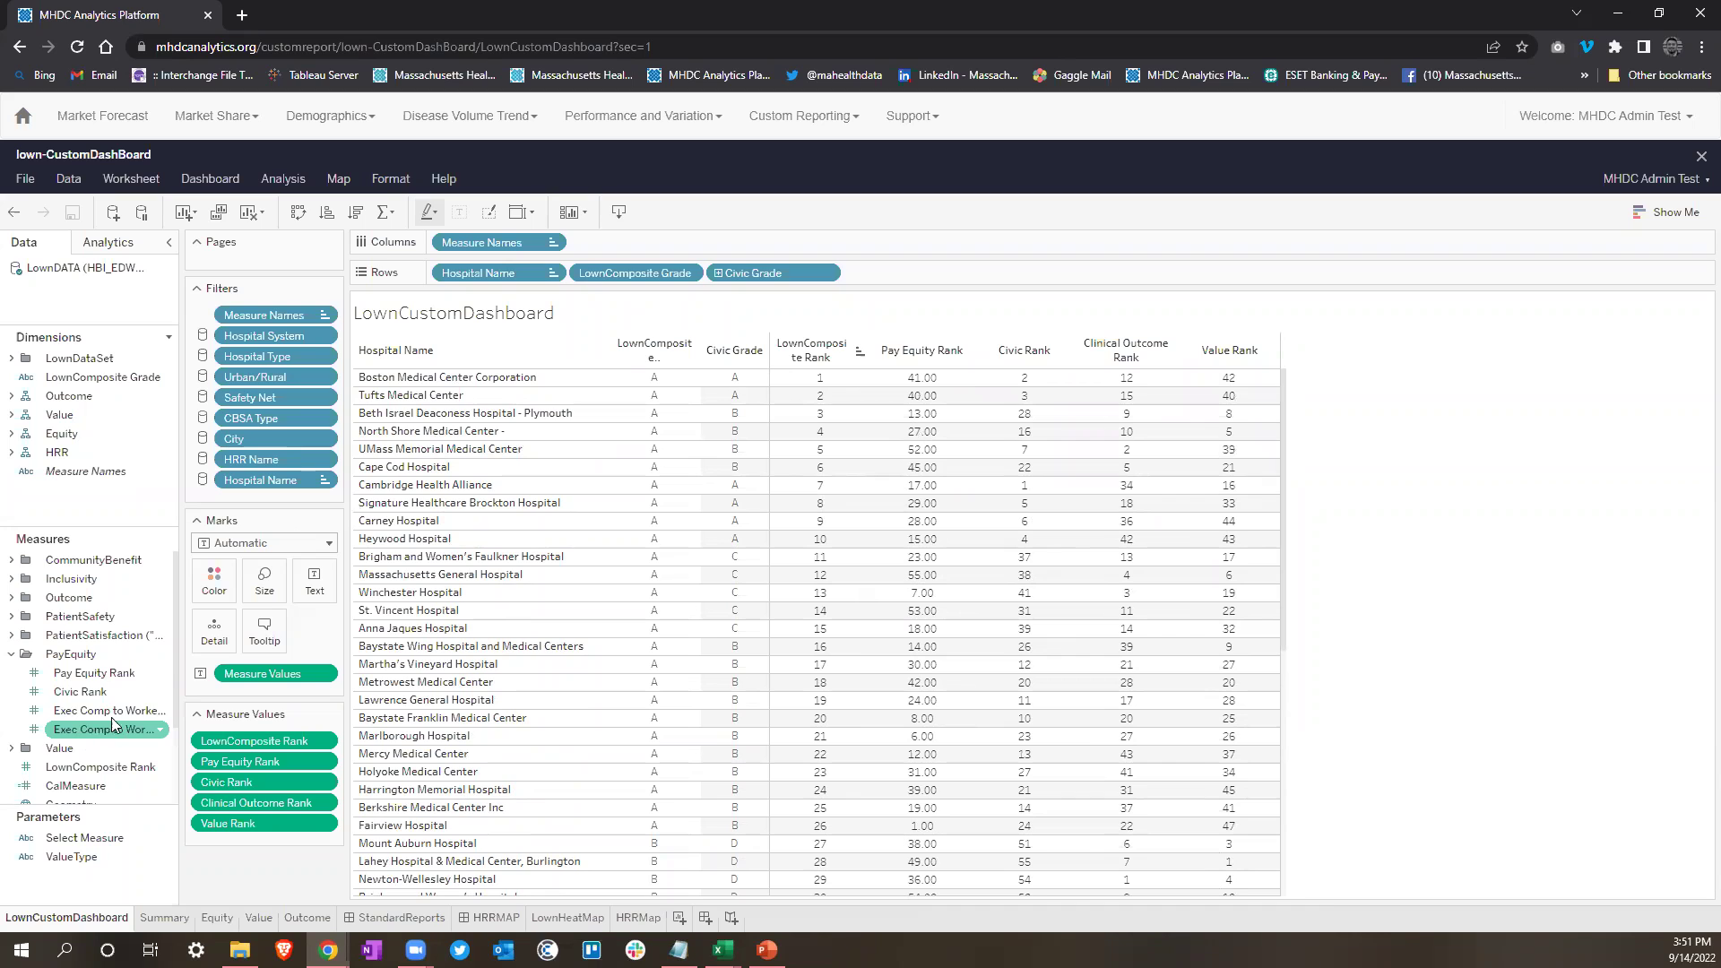
Step: Place Exec Comp to Worker Wages Rank in Measure Values directly below Pay Equity Rank
left_click_drag(125, 726, 274, 789)
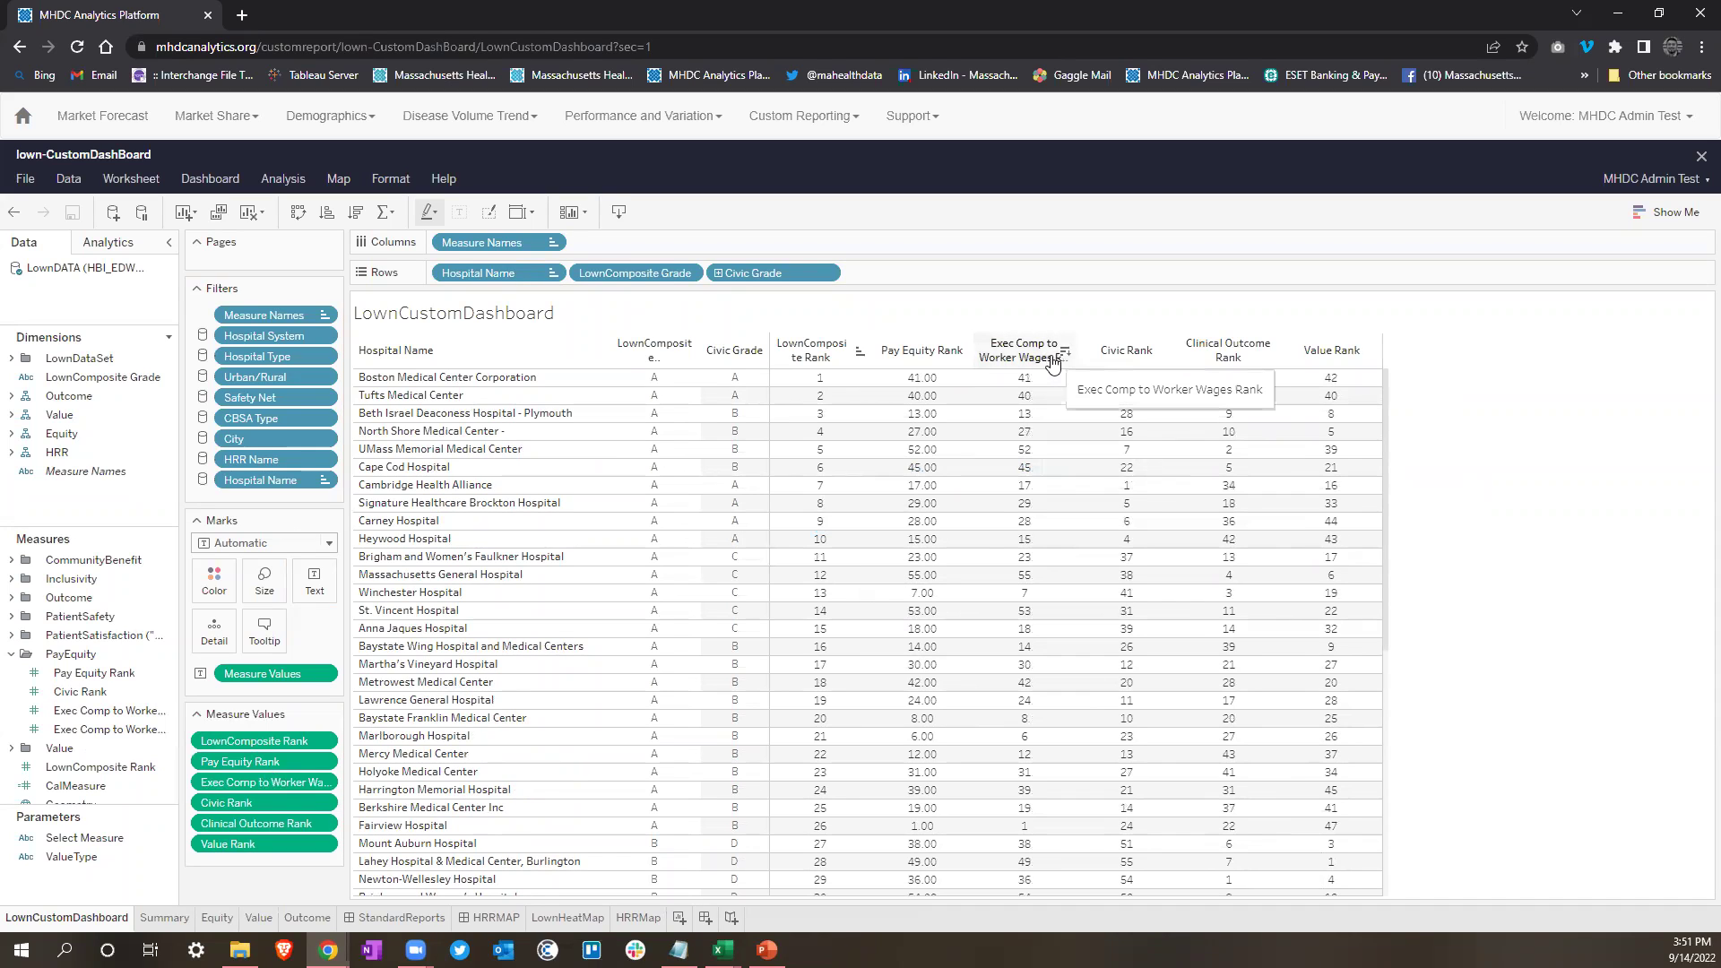
mouse_move(1029, 386)
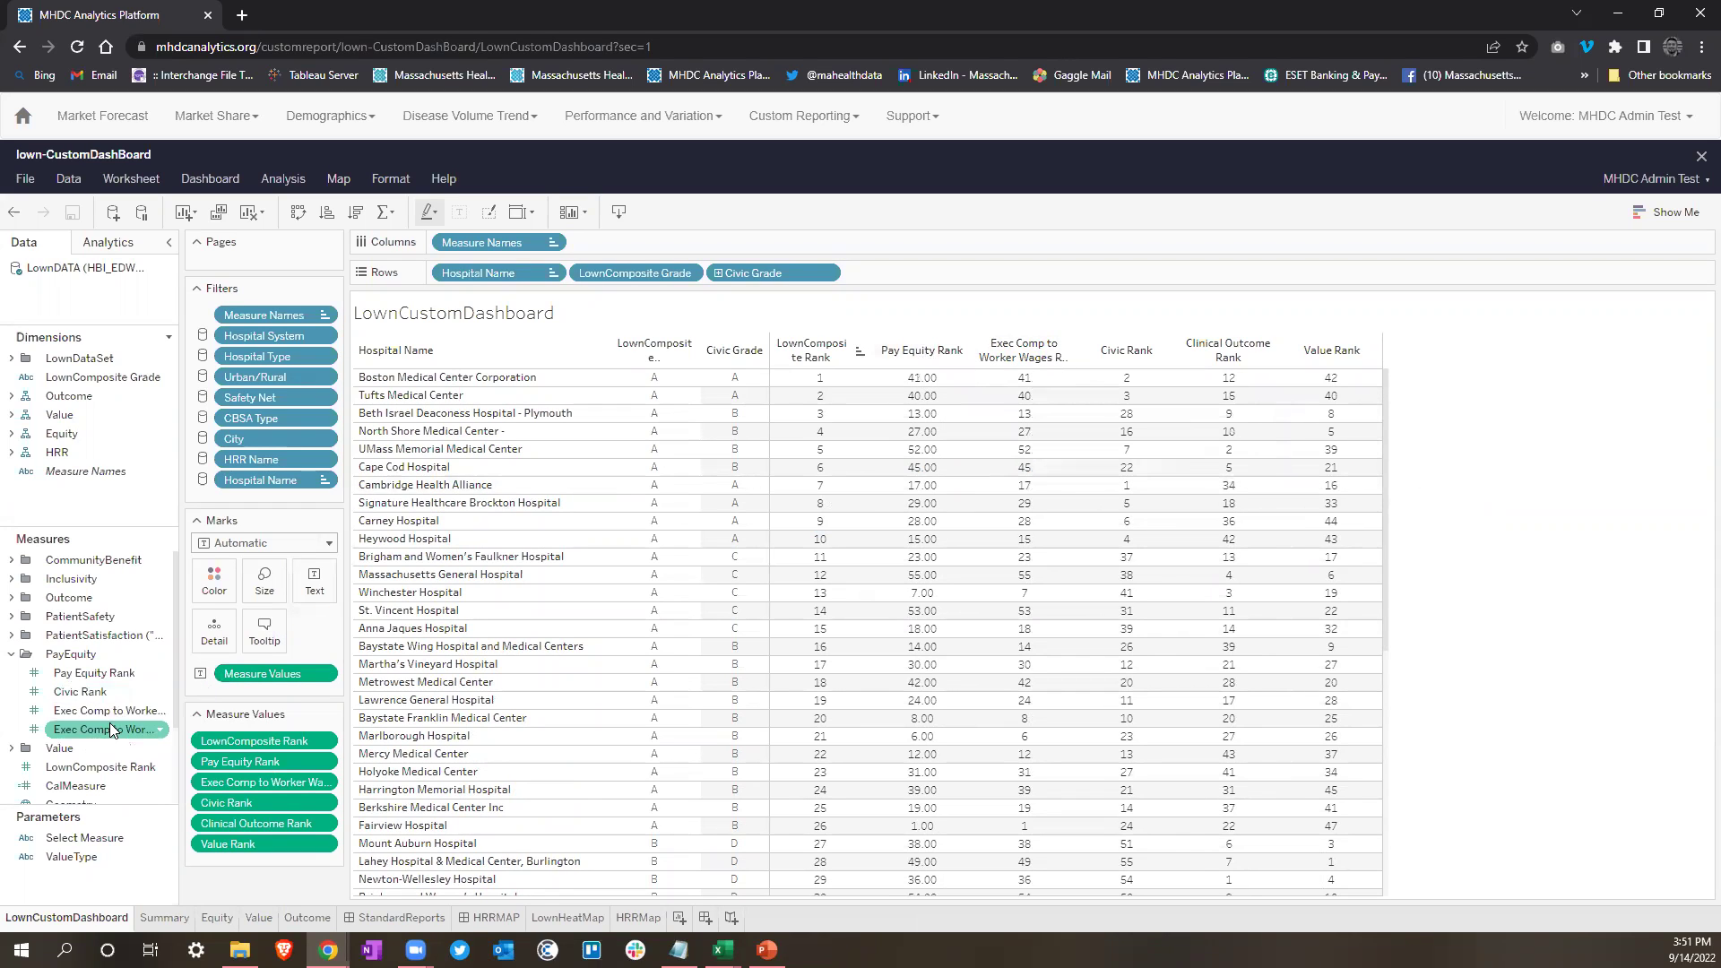
Step: Expand the Inclusivity measures and add Inclusivity: Education Rank and Inclusivity: Race Rank columns
left_click(12, 579)
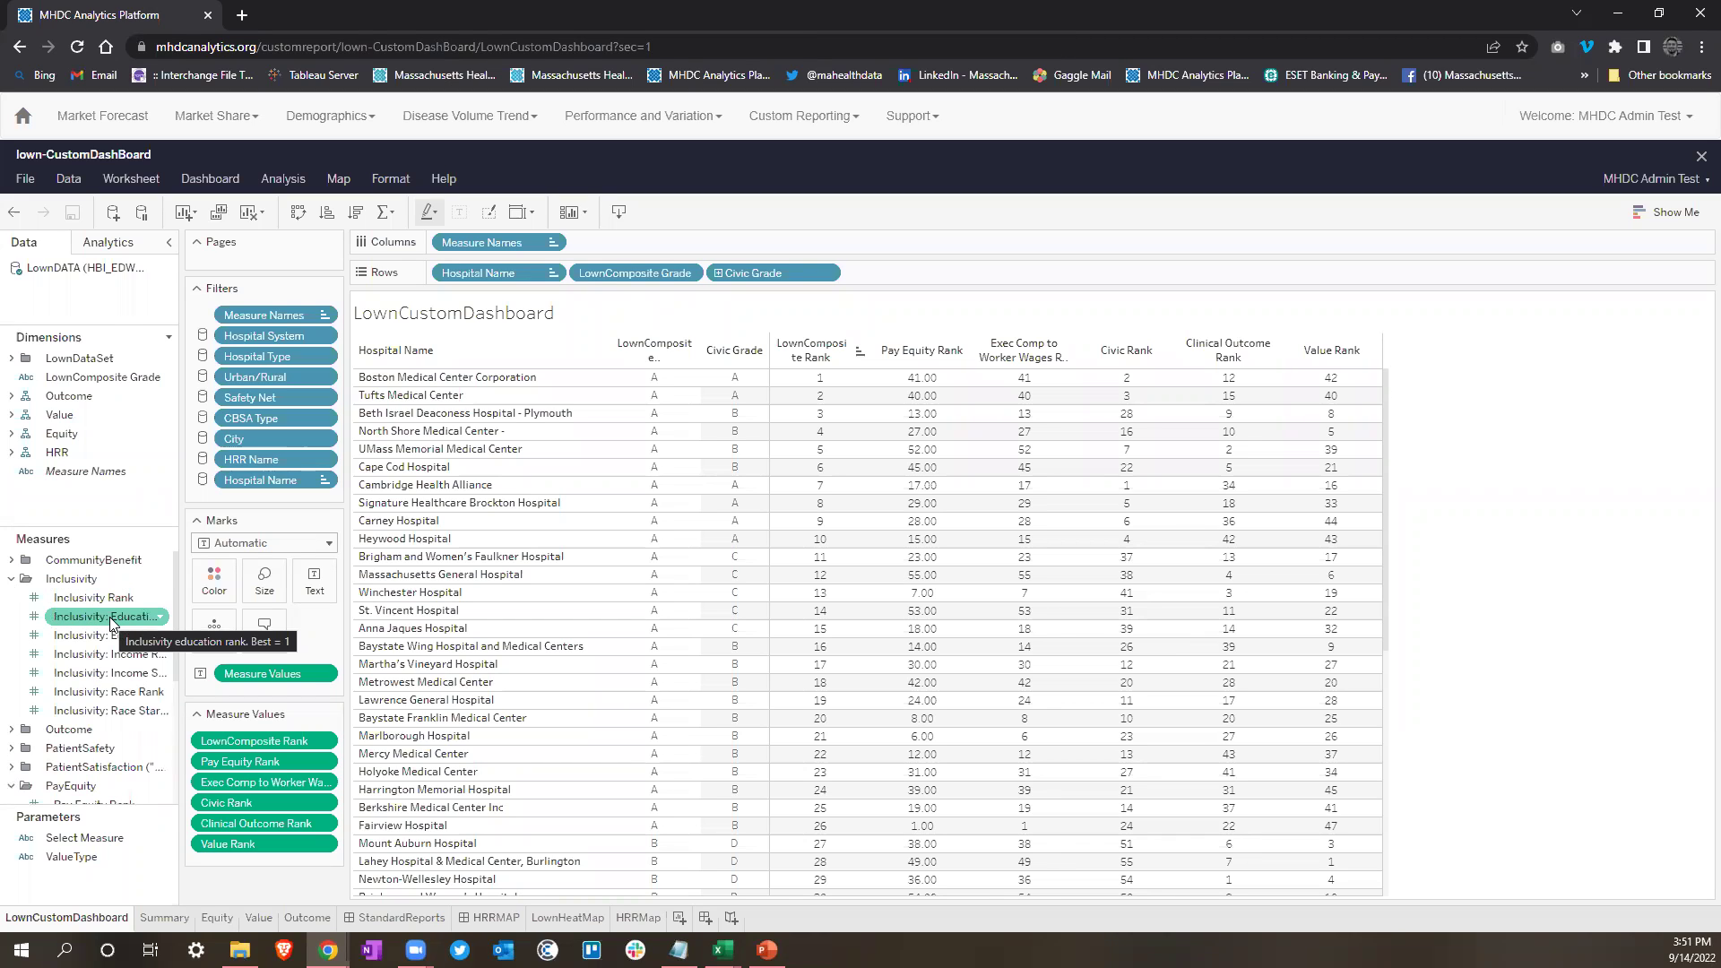
left_click_drag(114, 621, 266, 782)
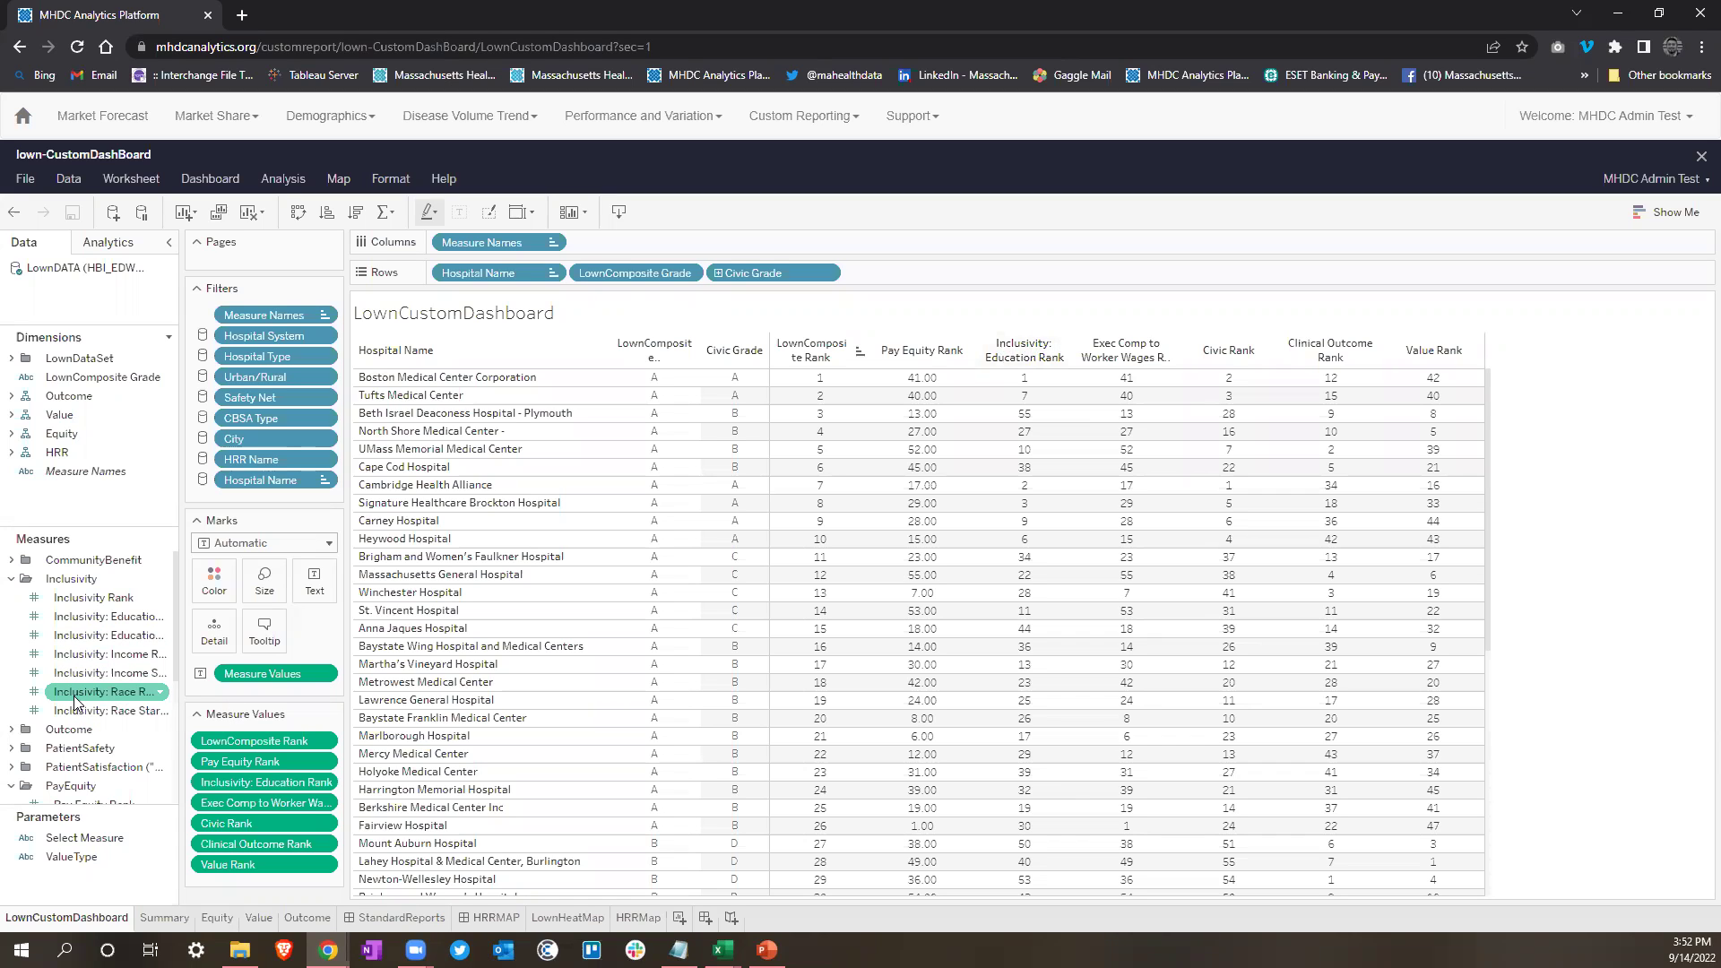
left_click_drag(75, 694, 271, 784)
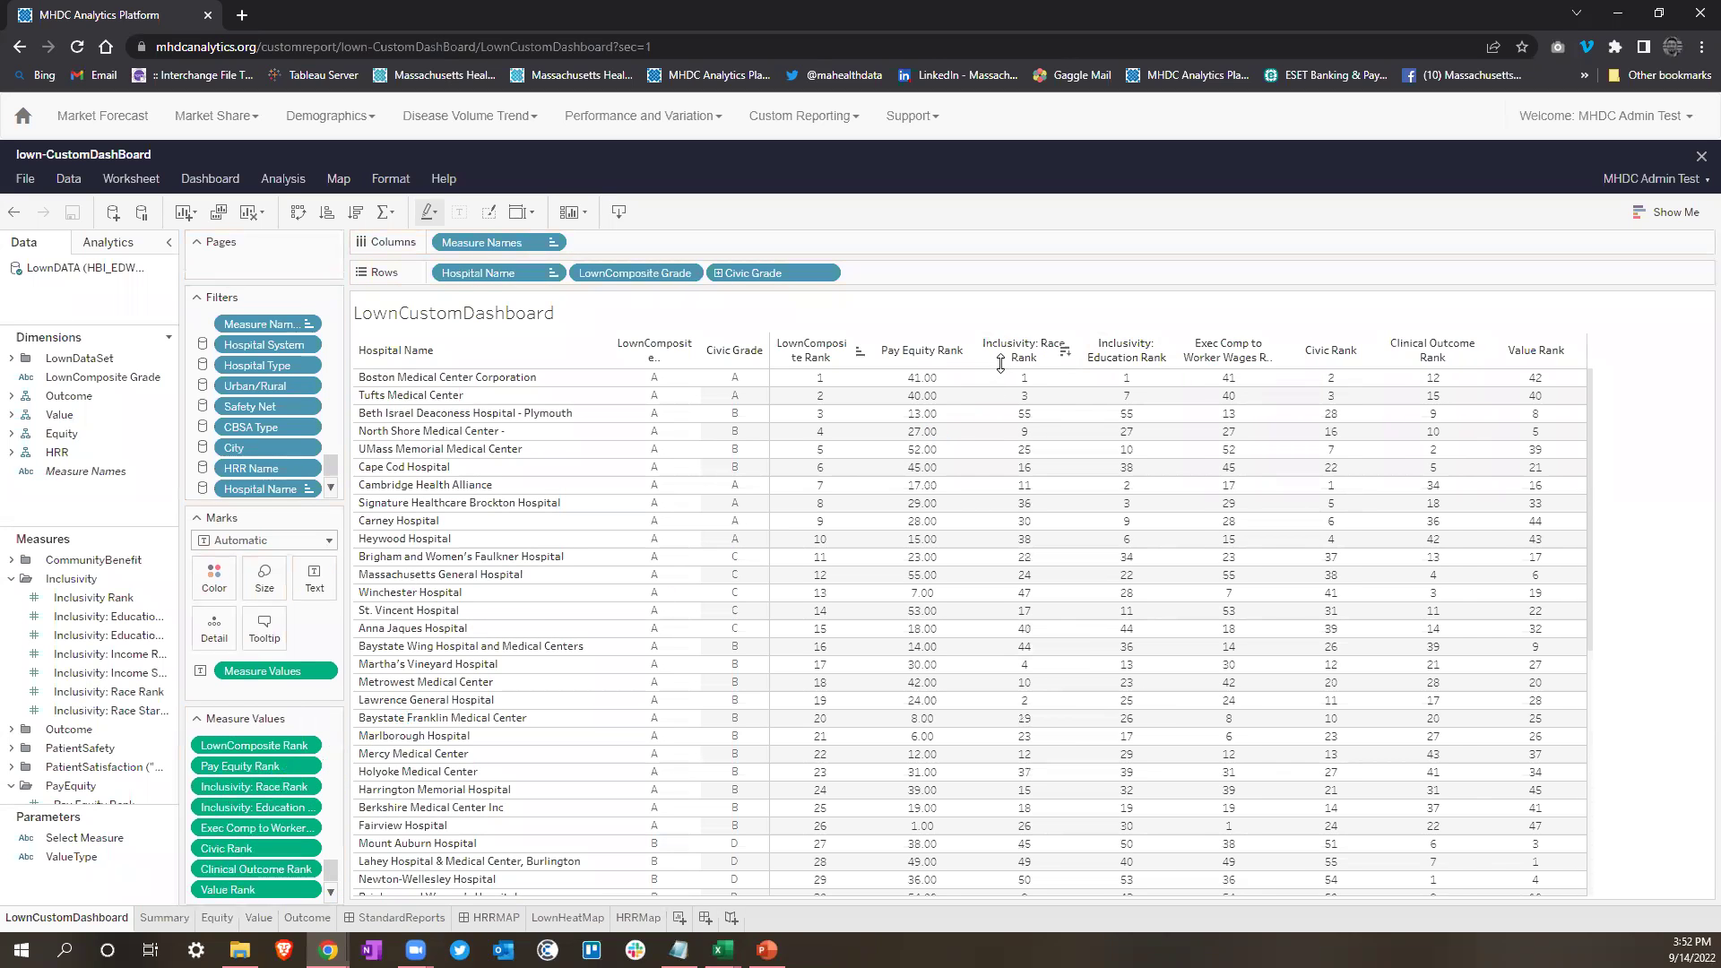
mouse_move(1037, 388)
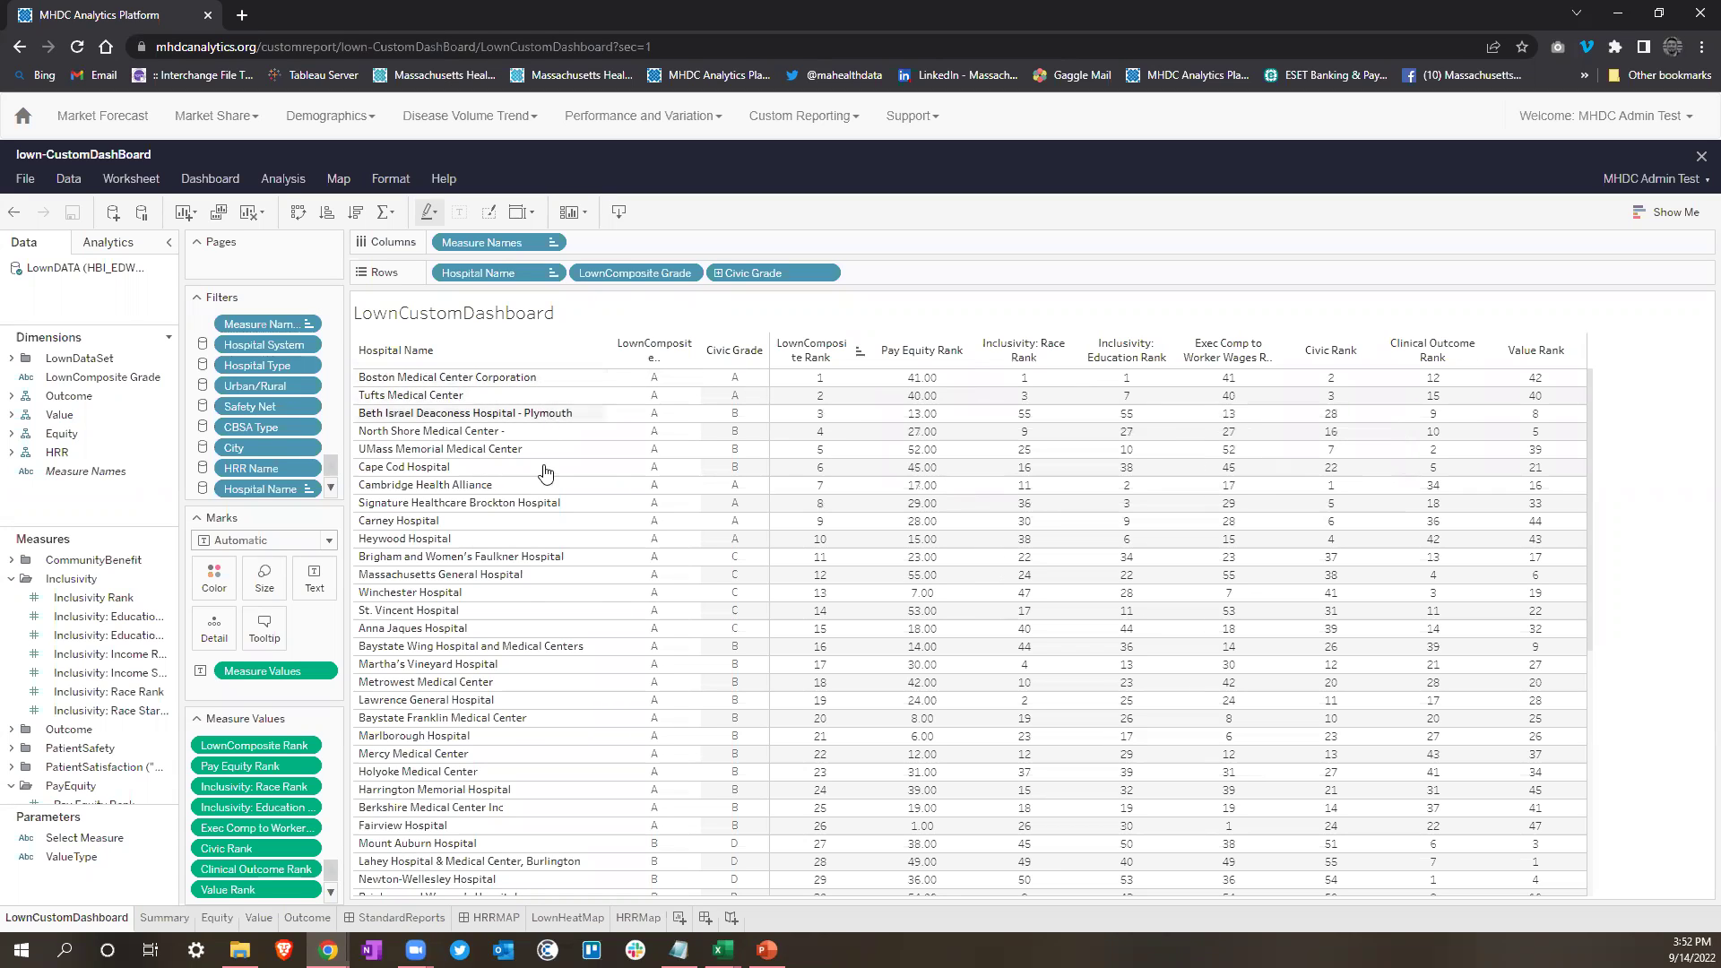
scroll(525, 714, "down", 2)
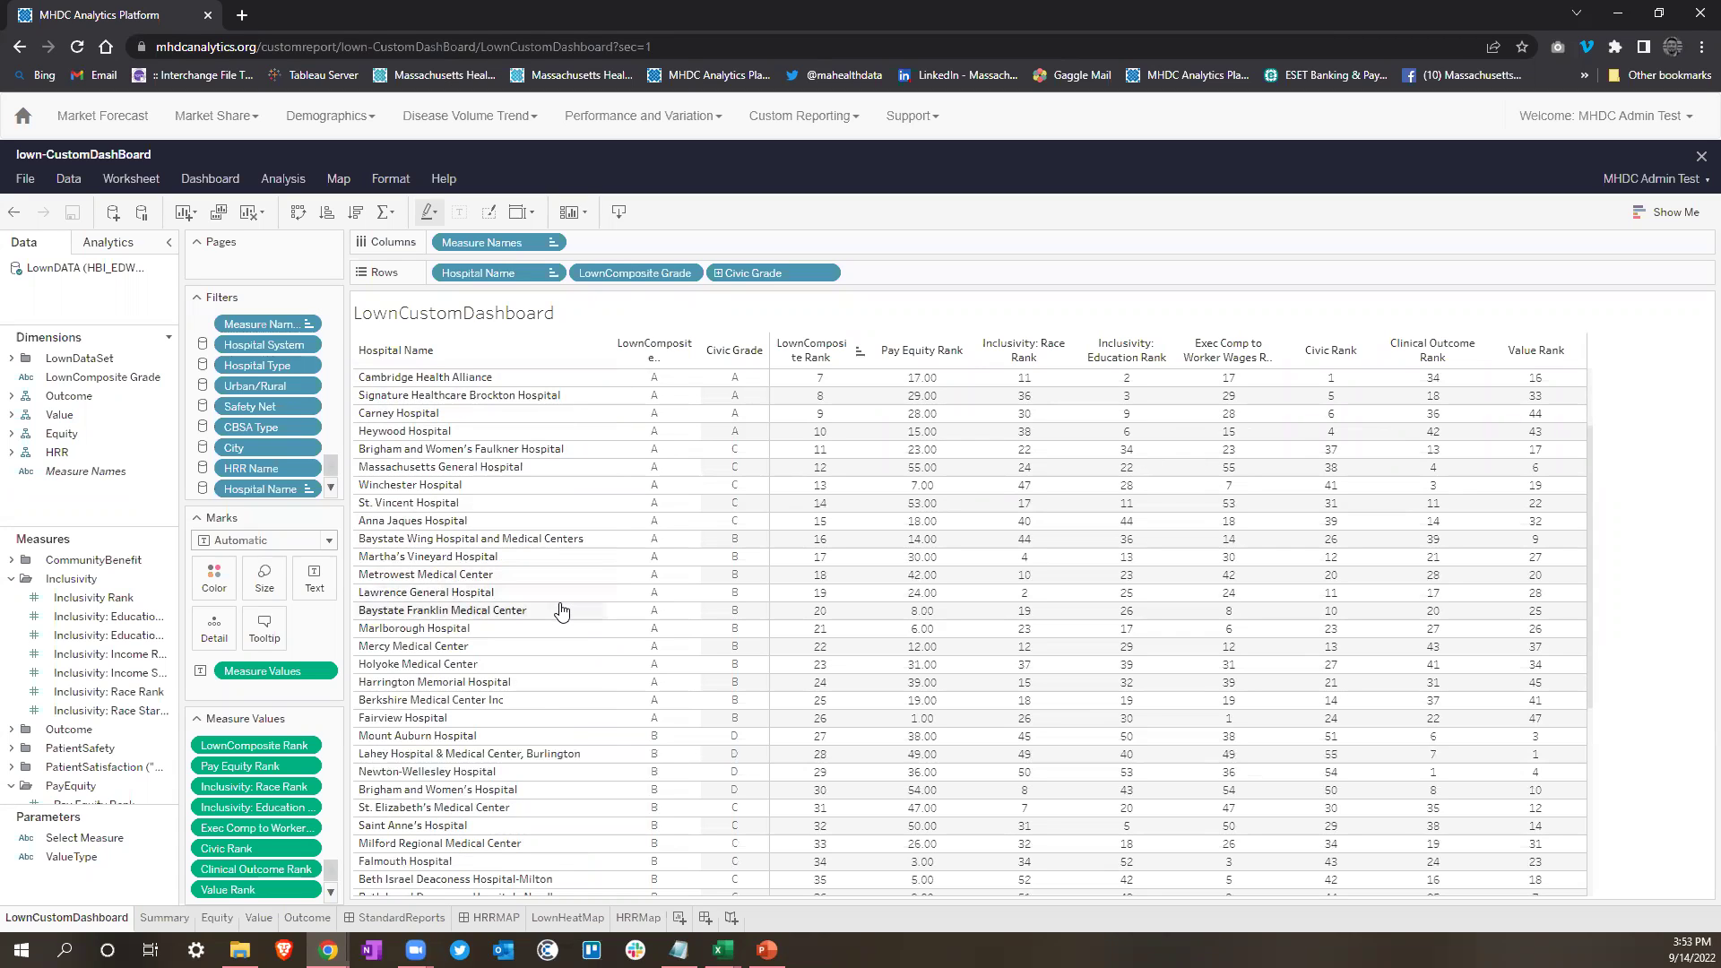
Step: Choose Show Filter on the Hospital Name pill in Rows for a hospital checkbox card
left_click(547, 271)
left_click(494, 298)
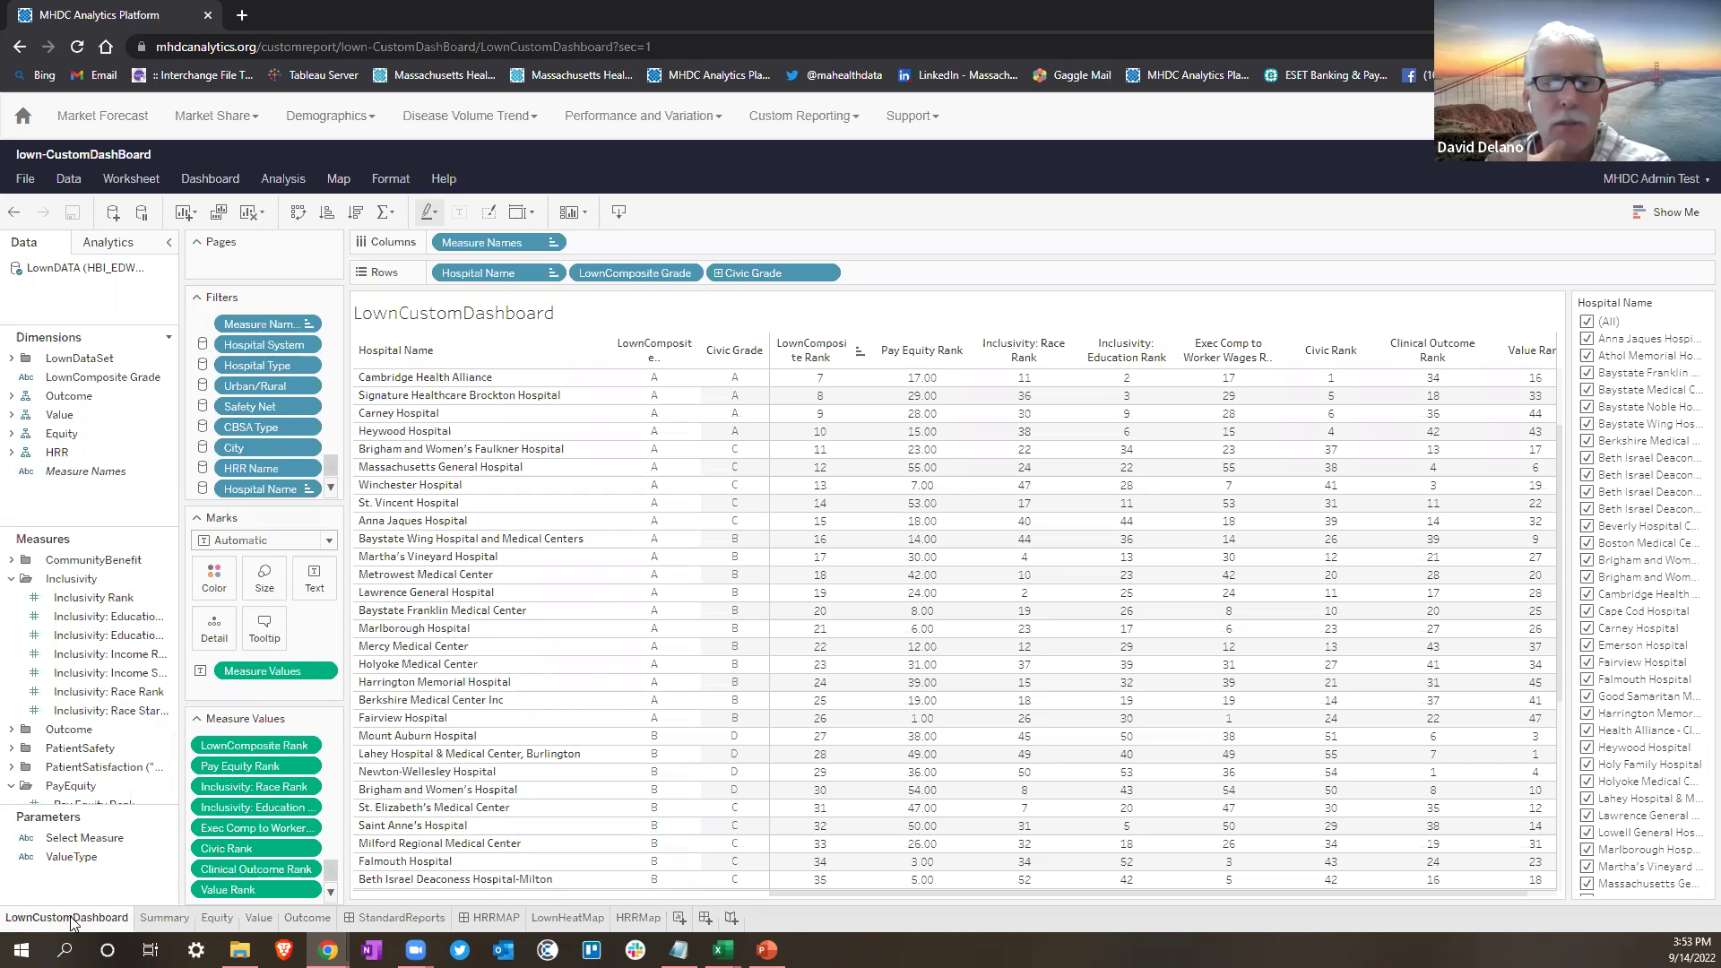
Step: Choose Show Filter on the CBSA Type pill in the Filters shelf
left_click(314, 428)
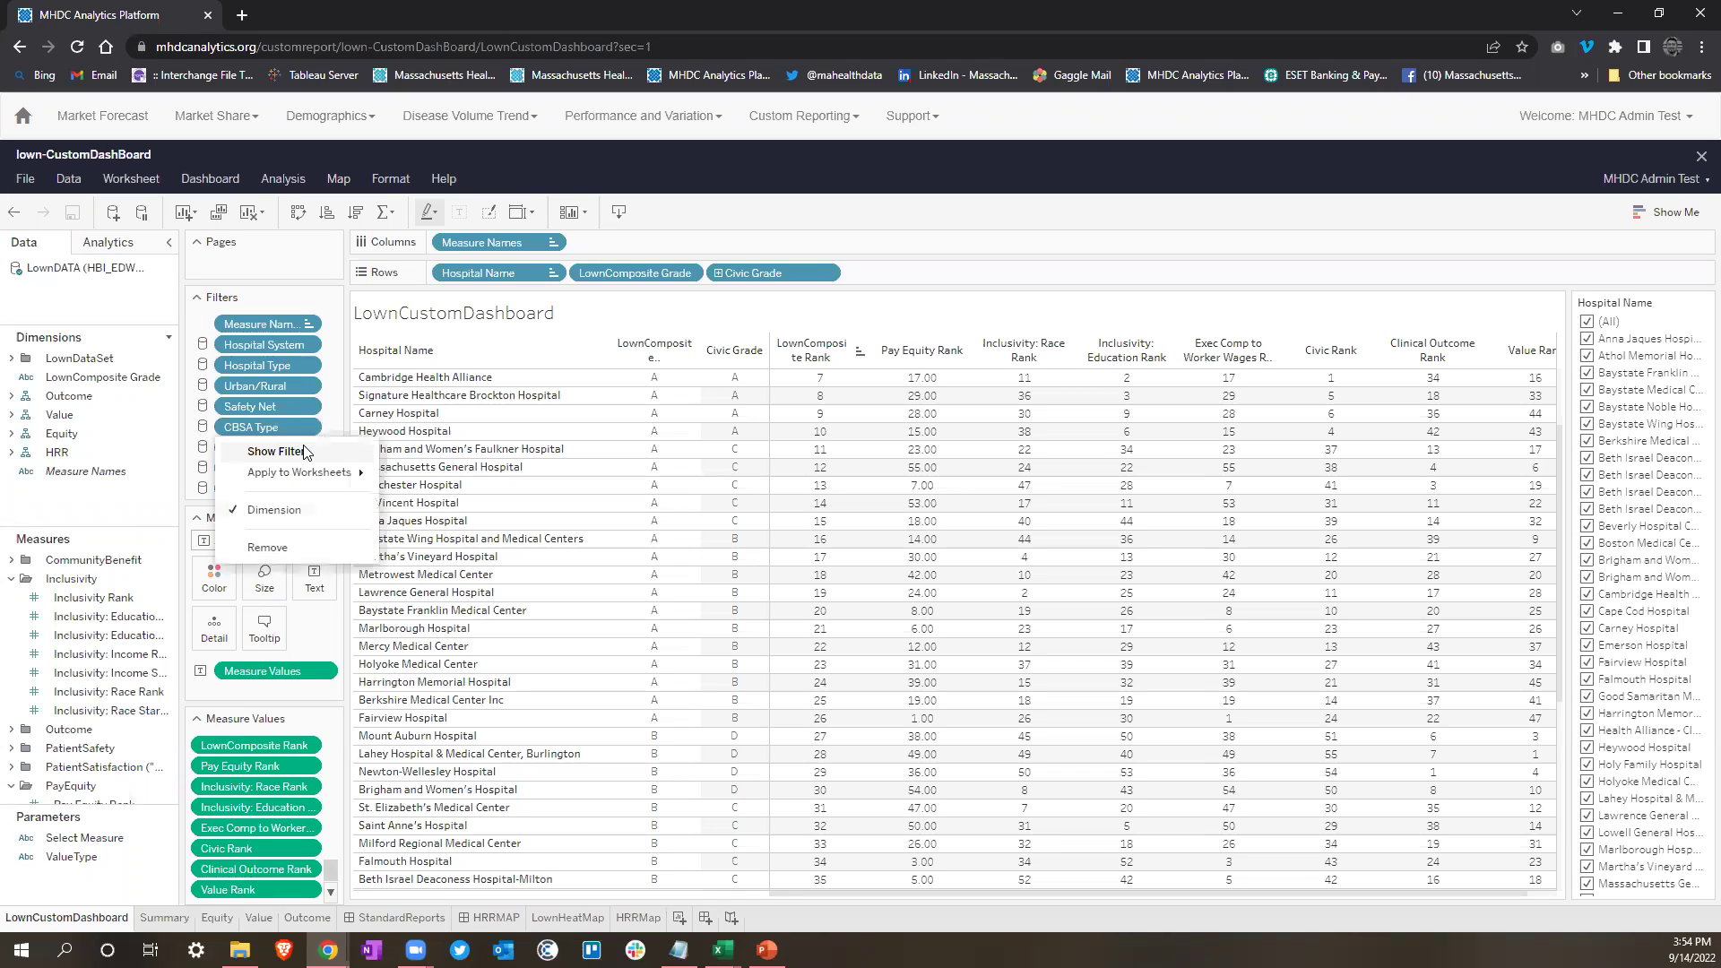
left_click(304, 452)
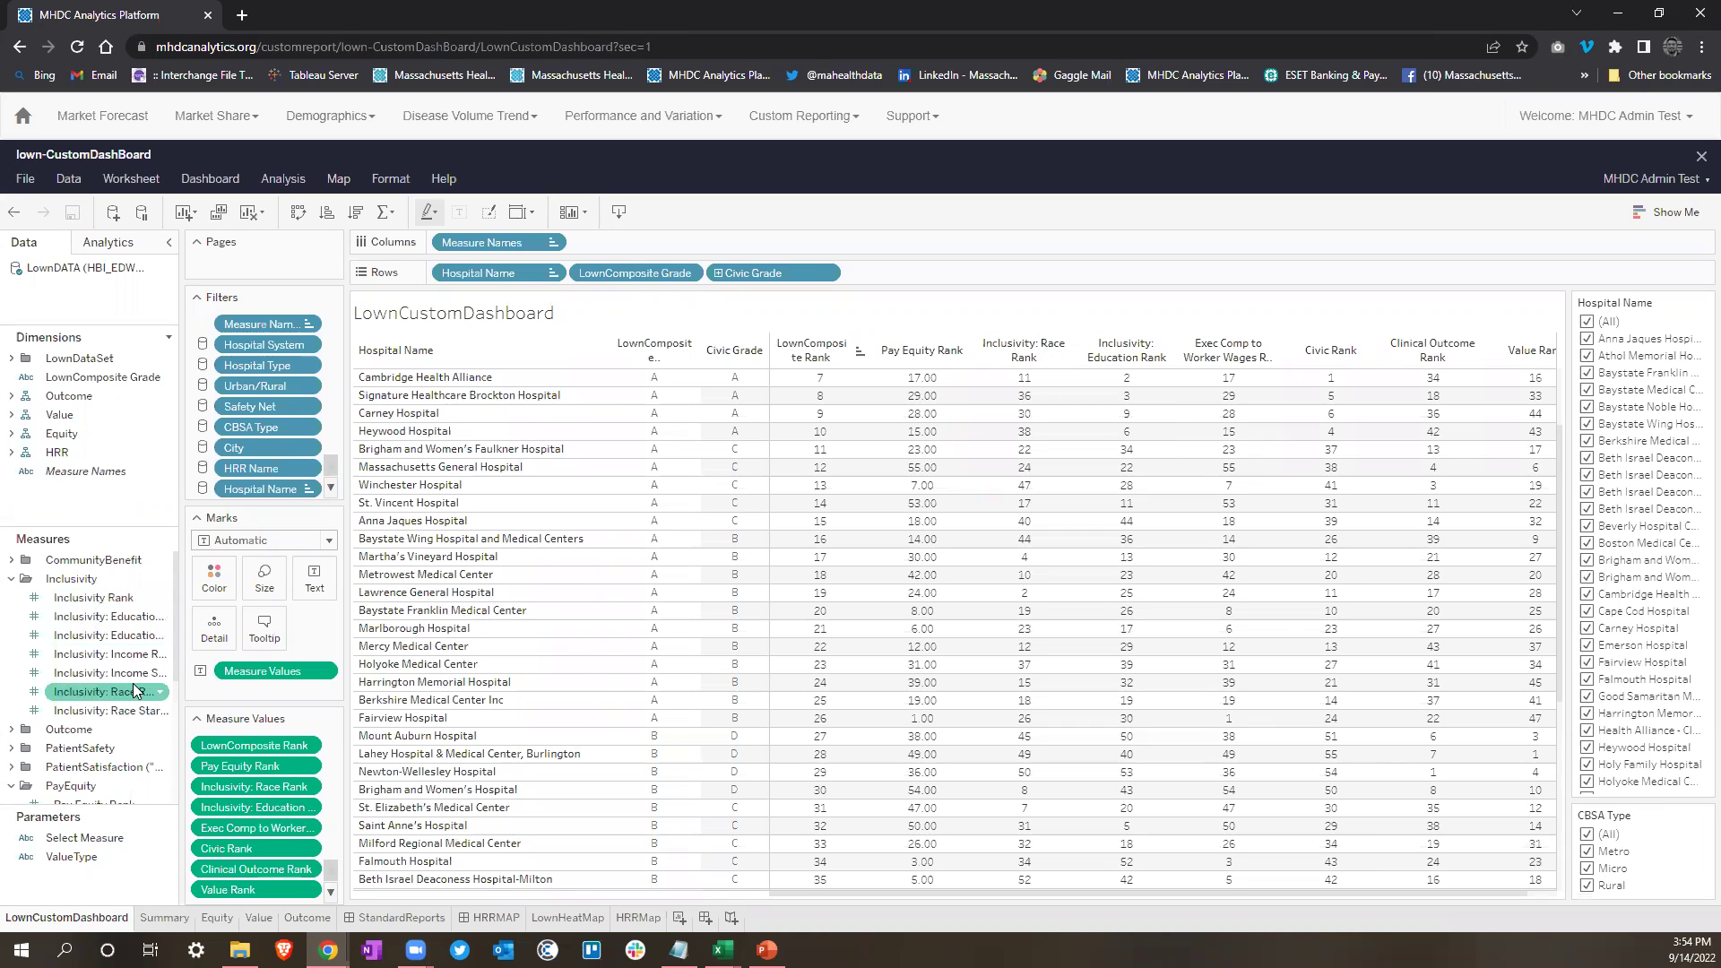
Step: Expand the Custom Reporting menu in the site's top navigation bar
mouse_move(133, 685)
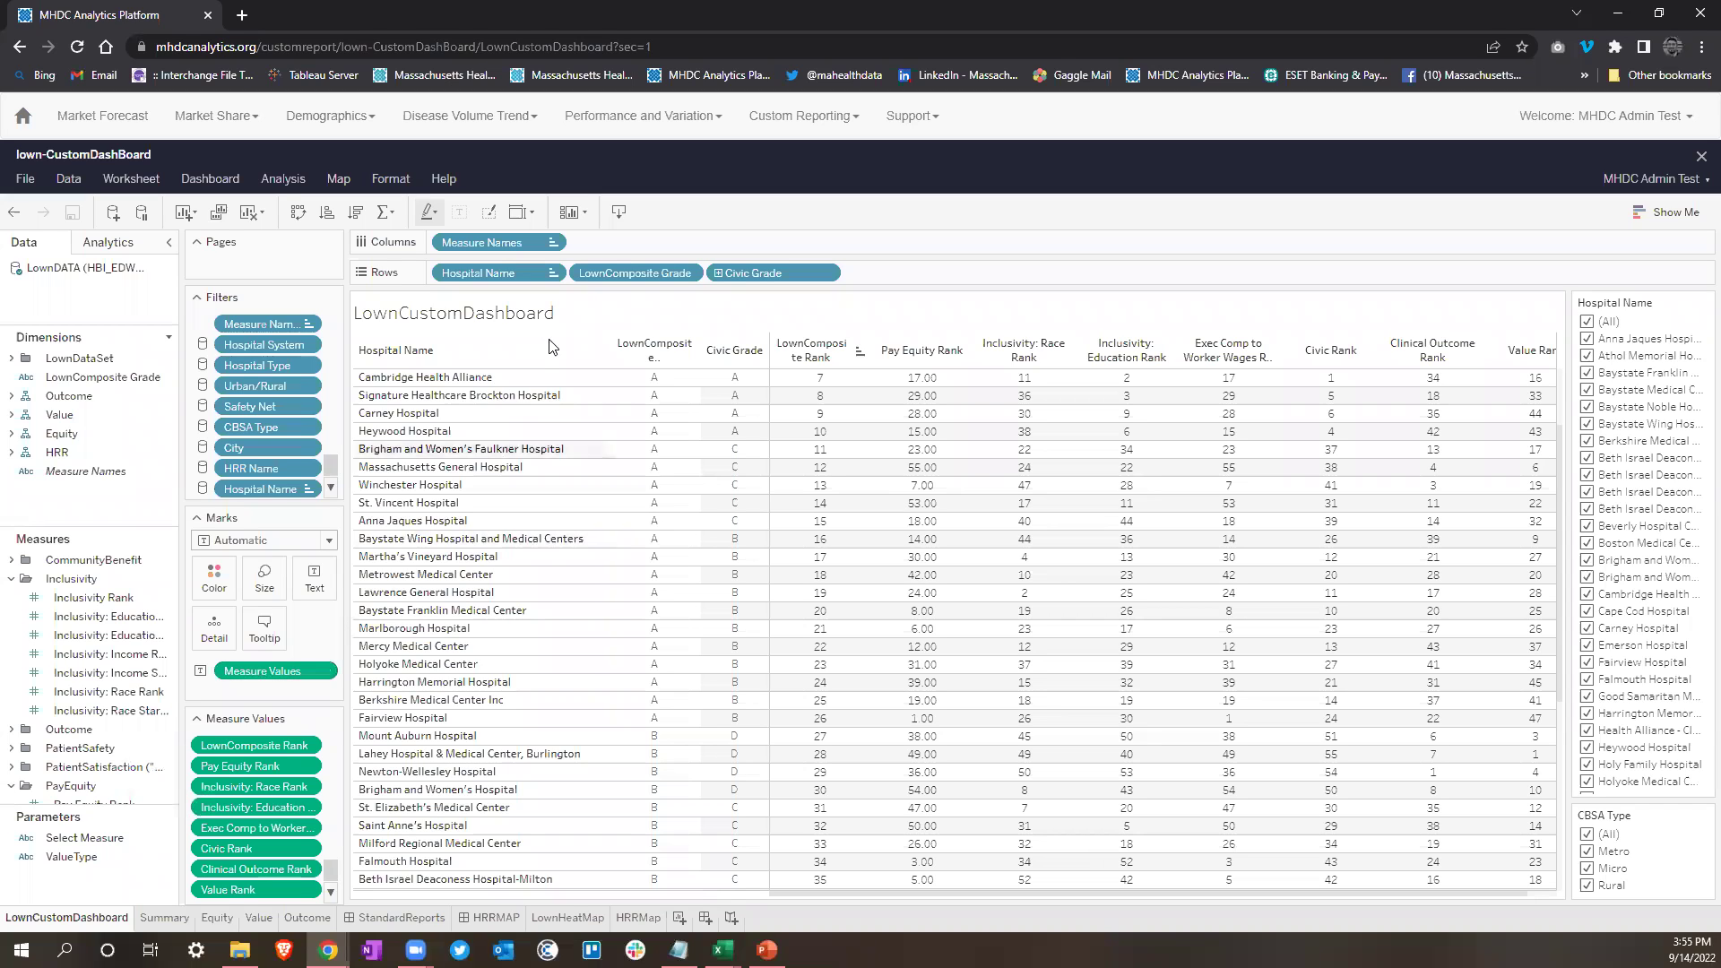
left_click(822, 119)
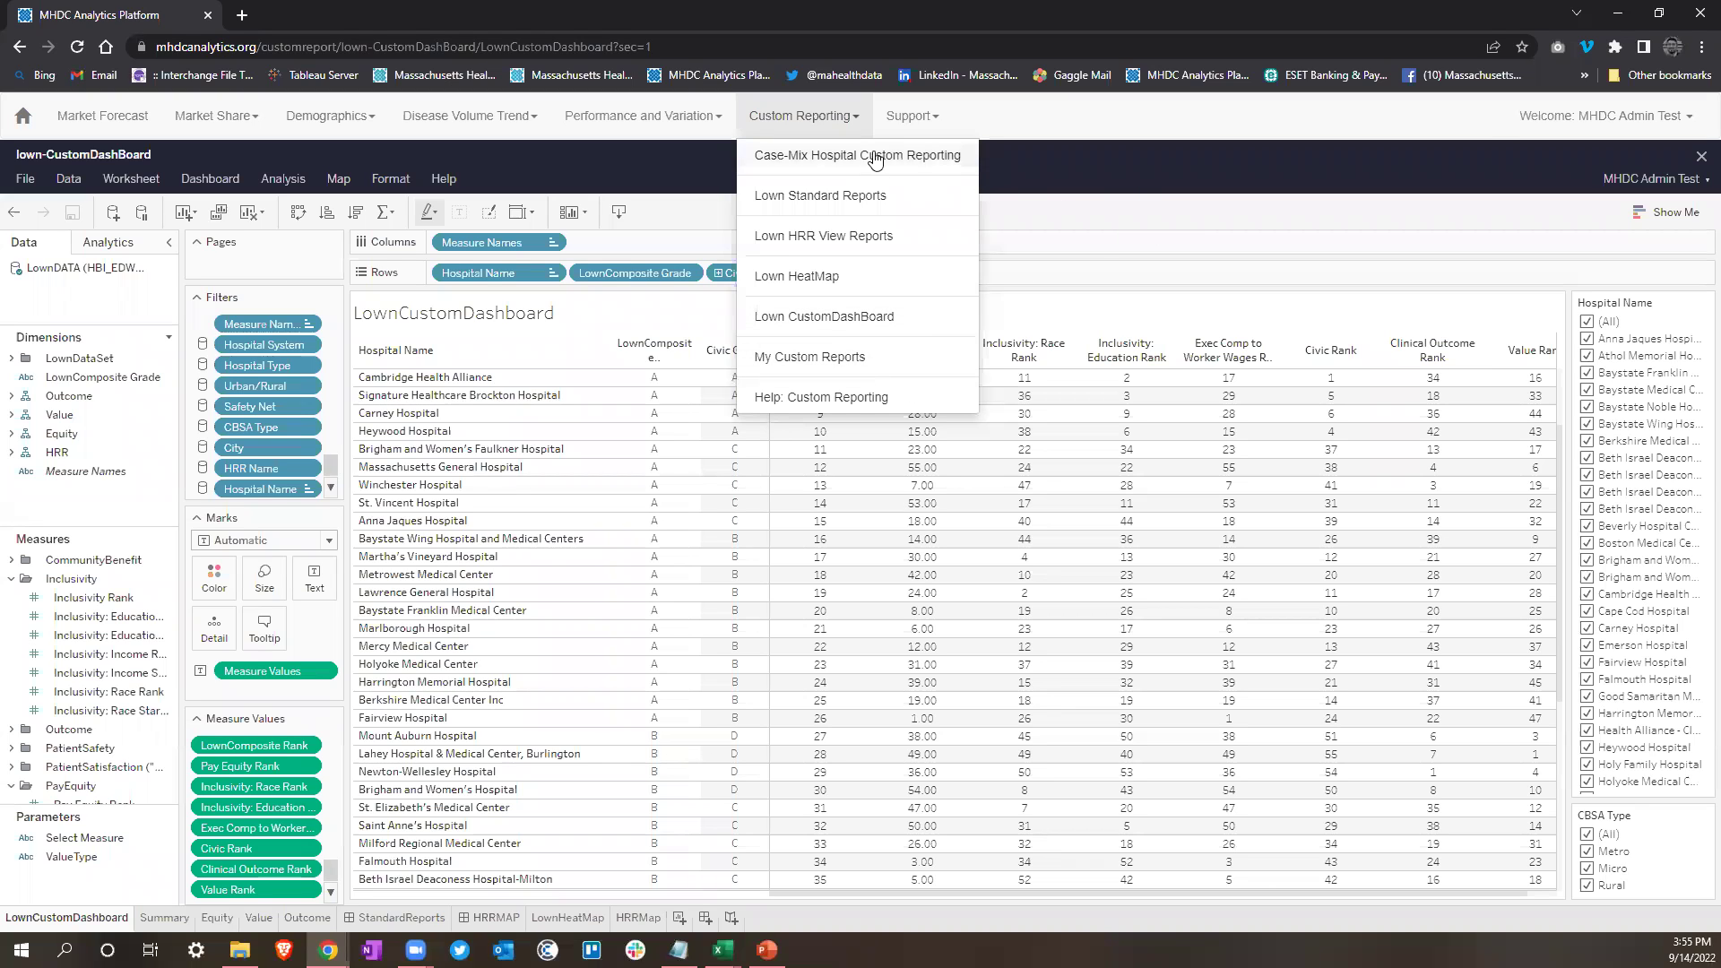
Step: Close the Custom Reporting menu, switch to the MHDC Spotlight Demo presentation, and advance to the 'Cost?' slide
left_click(851, 127)
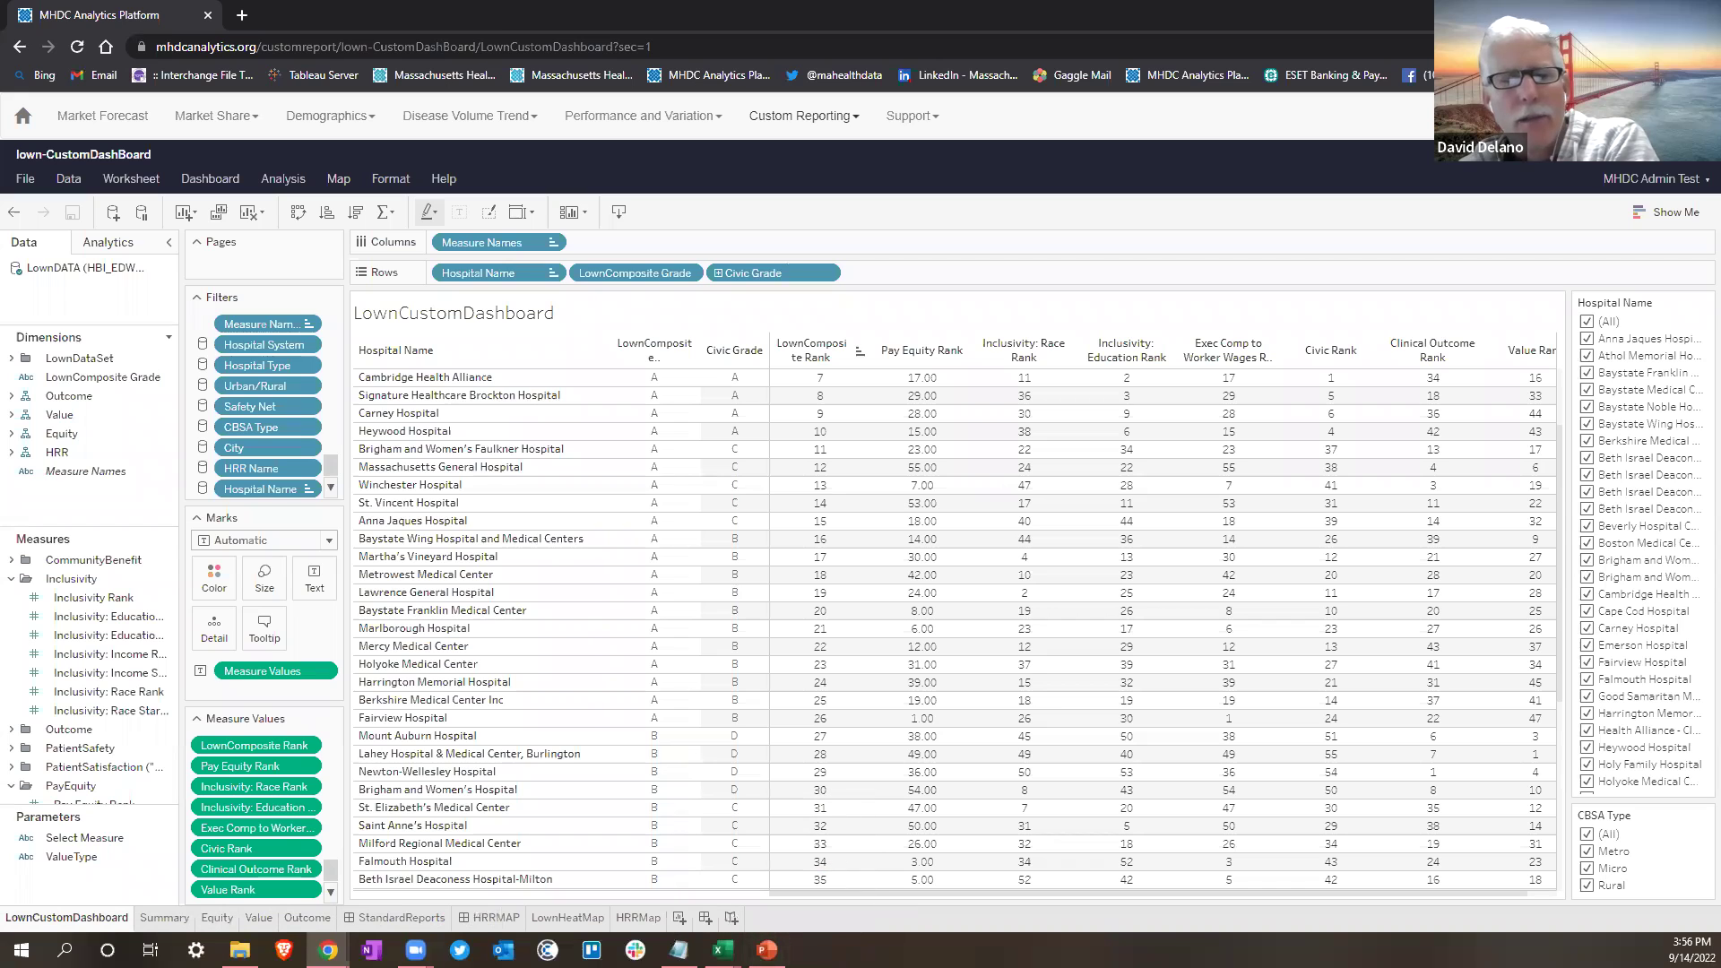
mouse_move(767, 951)
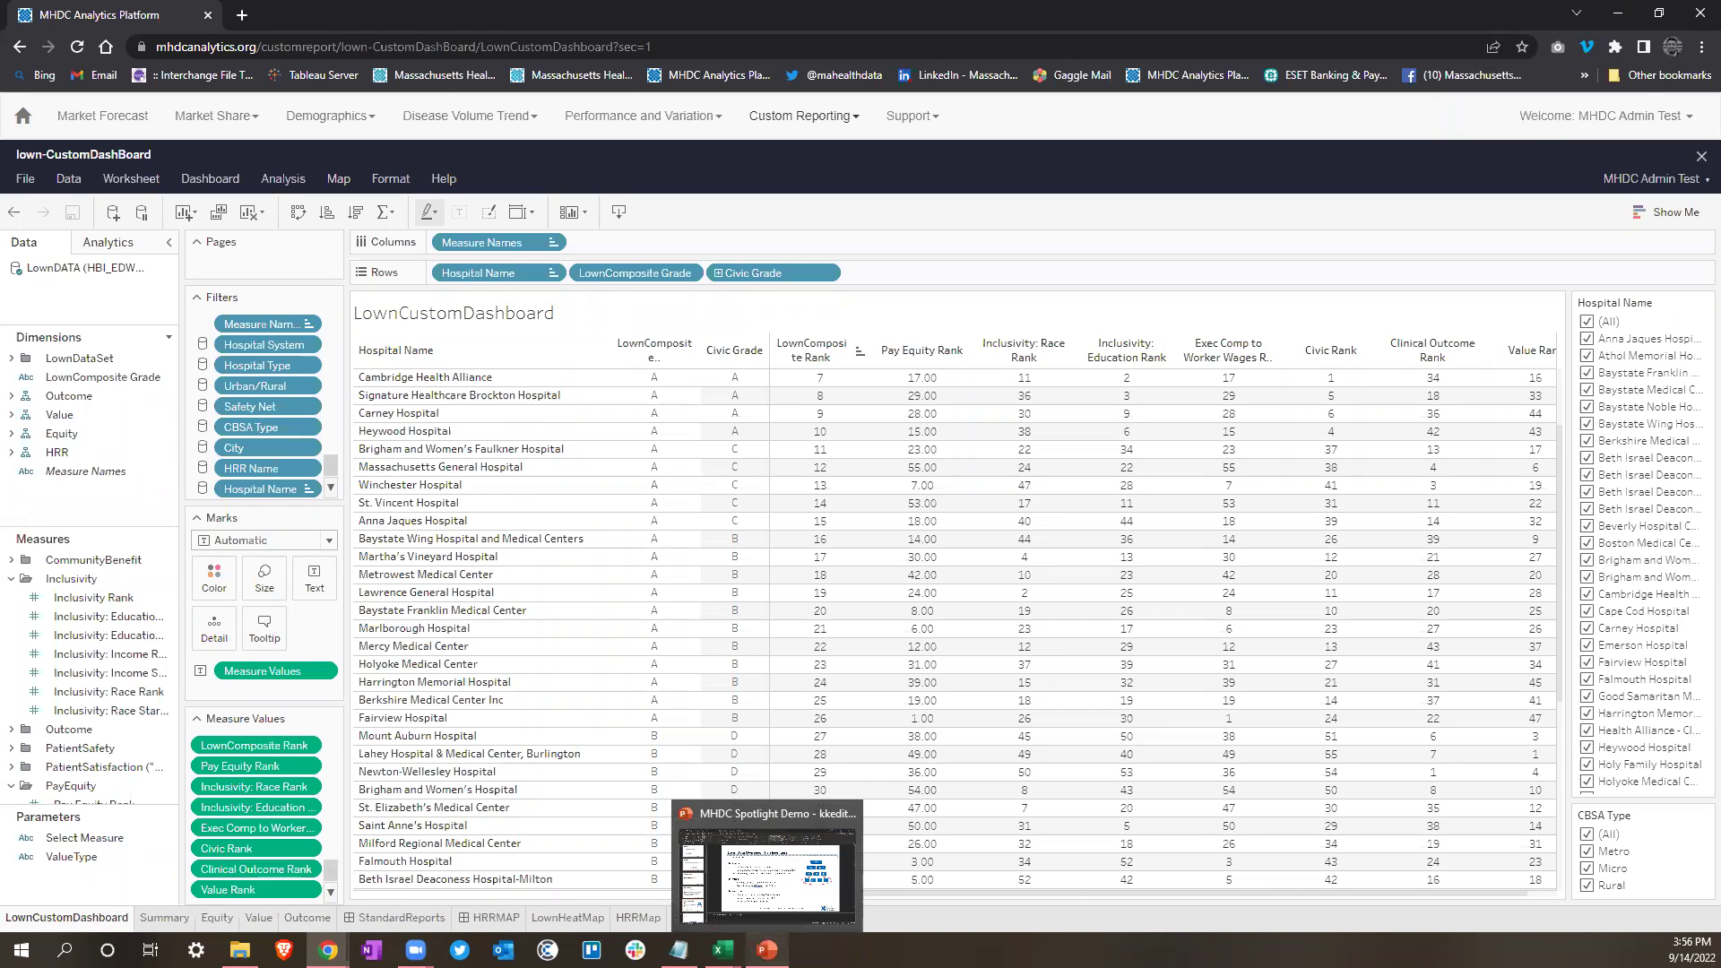
left_click(768, 869)
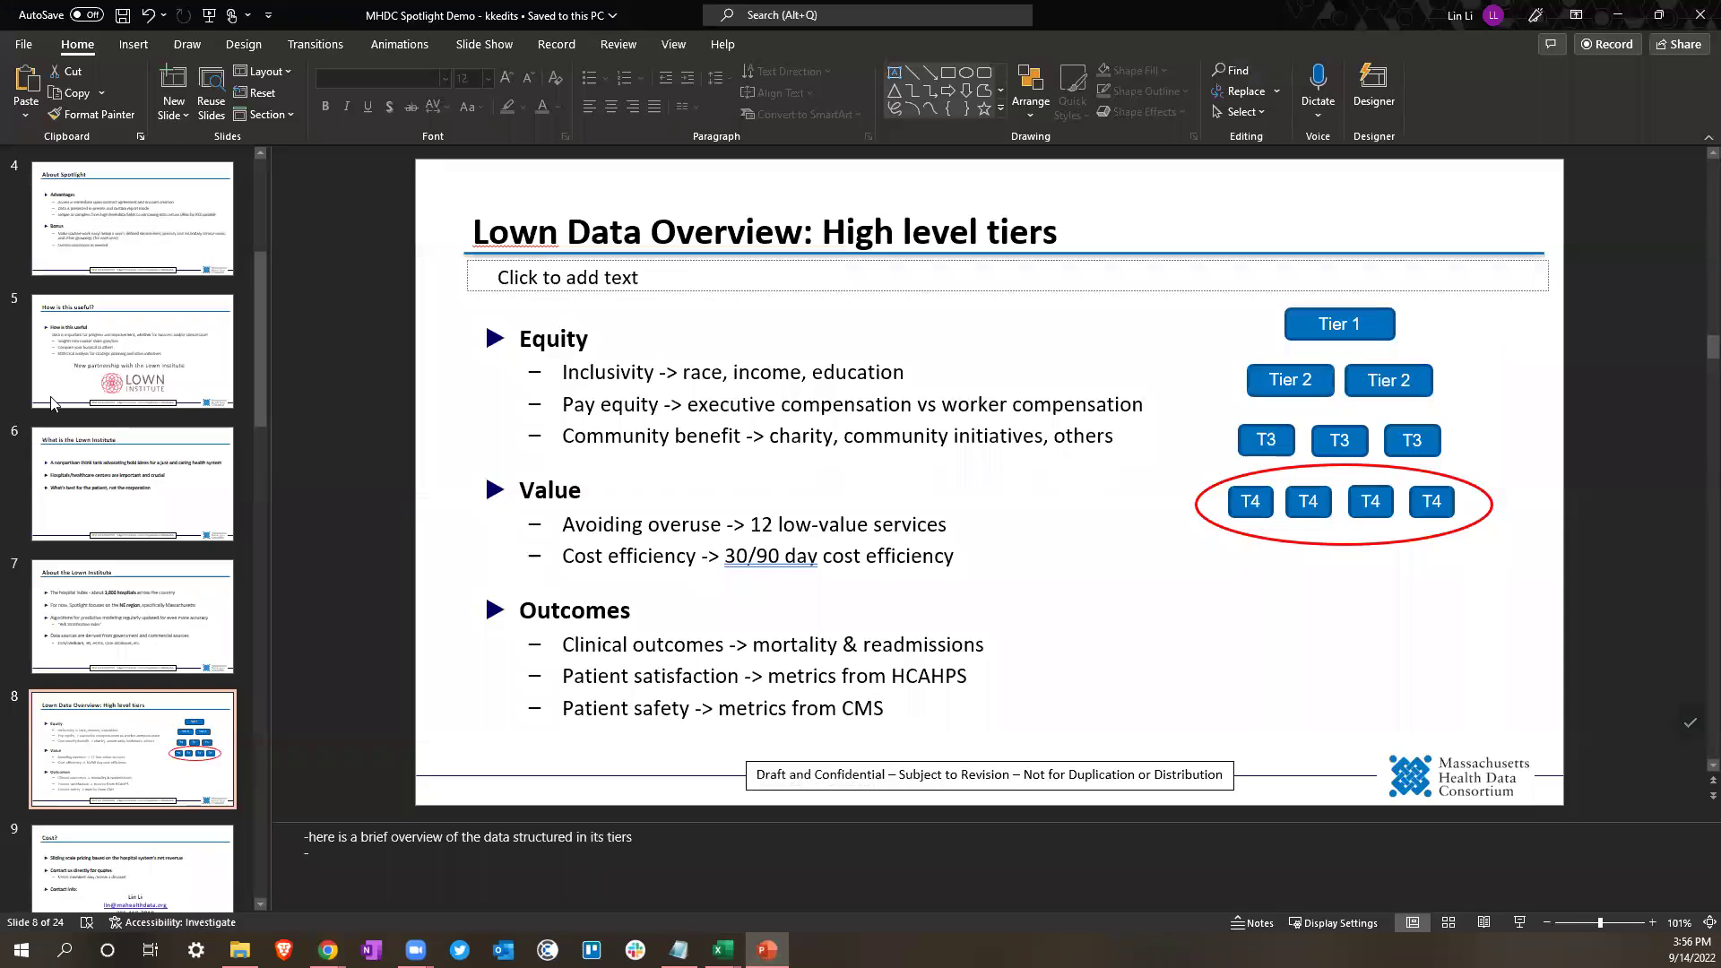
key("Down")
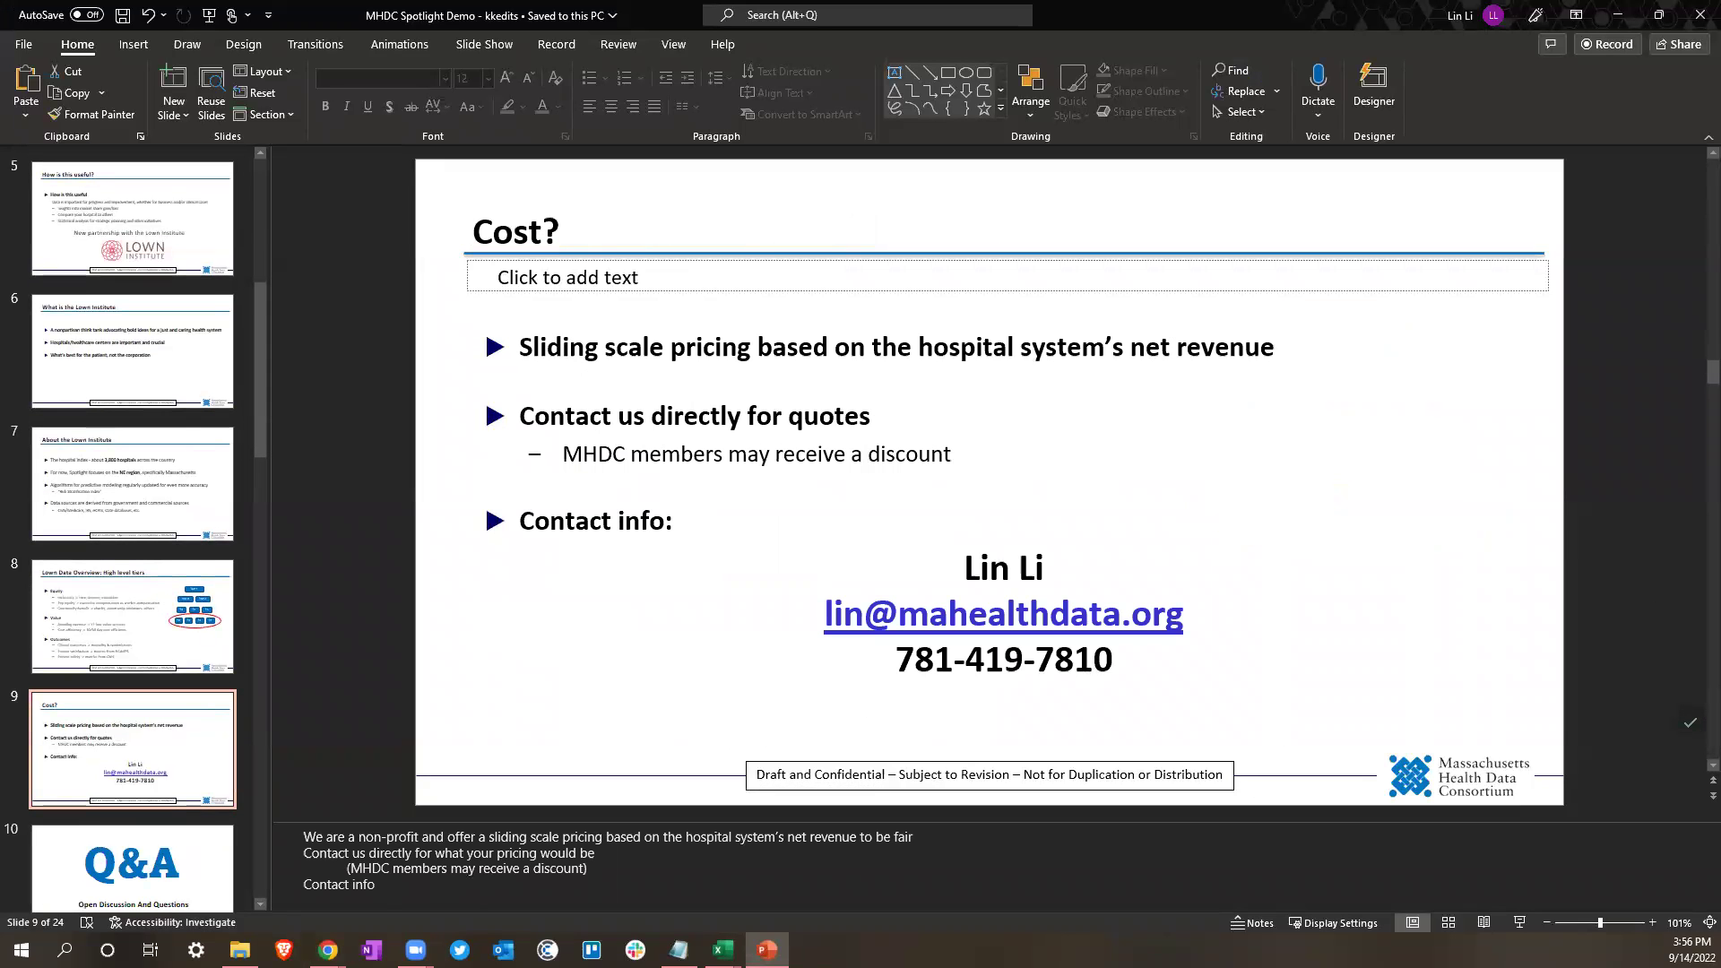